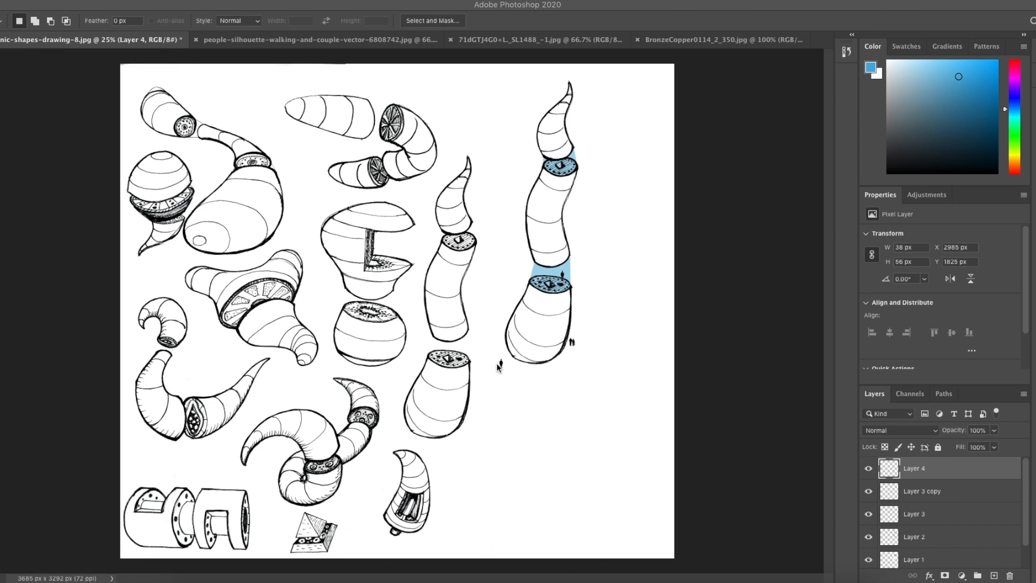
Step: View the necklace mockup document, then return to the organic shapes drawing and zoom in on the sketches
click(517, 38)
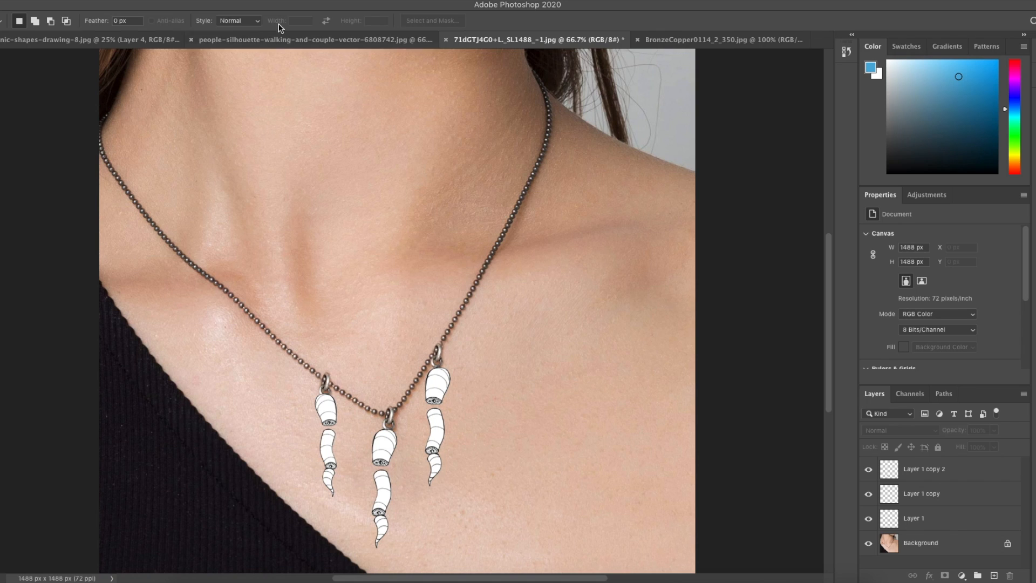
click(156, 40)
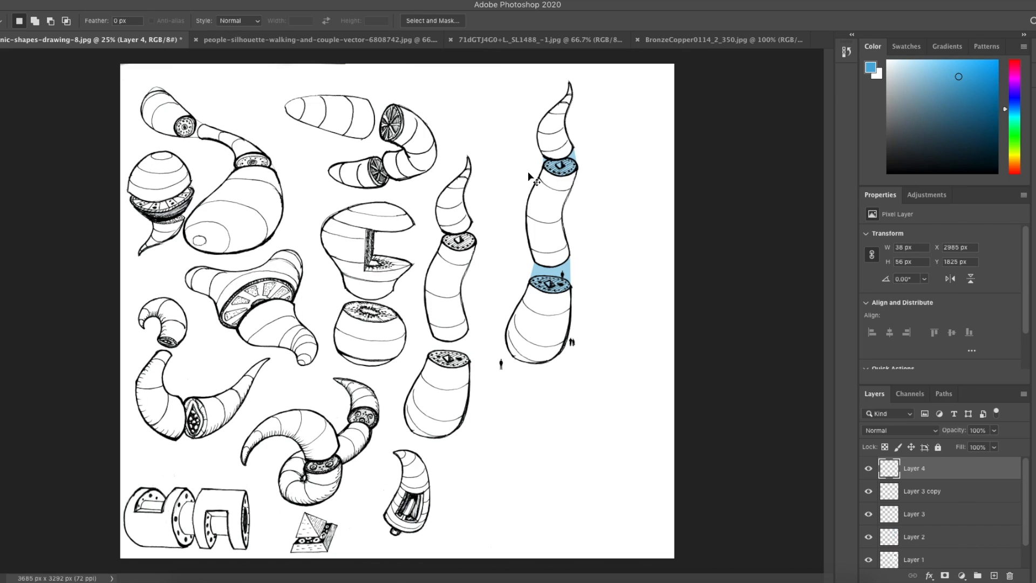
key(ctrl+plus)
key(ctrl+plus)
scroll(98, 232, left, 2)
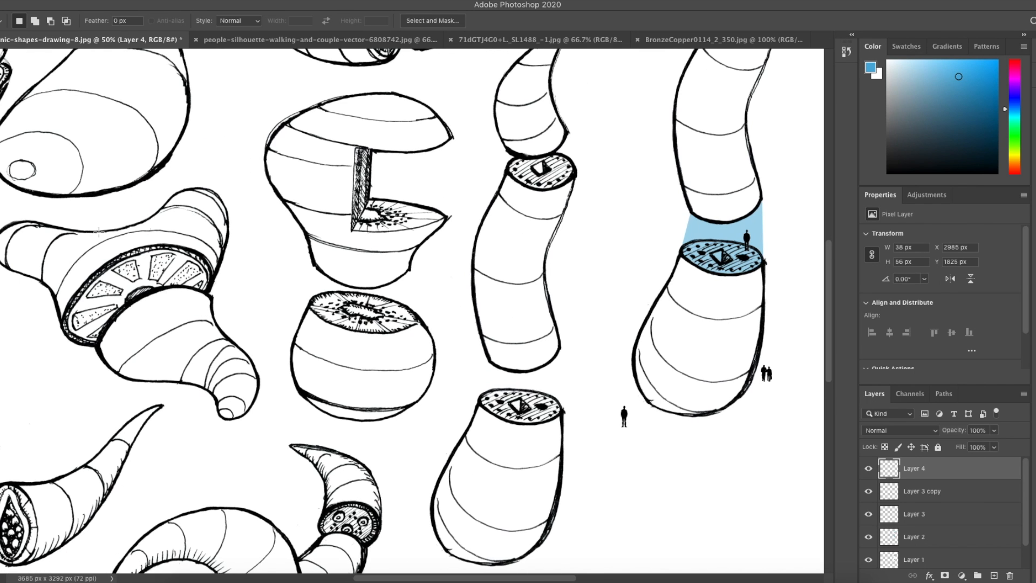
scroll(162, 253, left, 5)
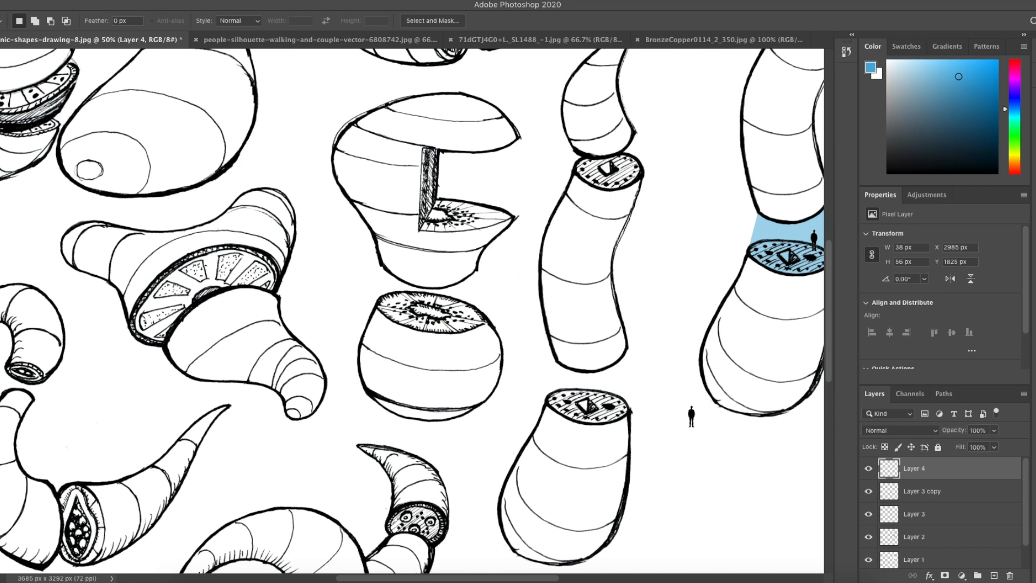
key(b)
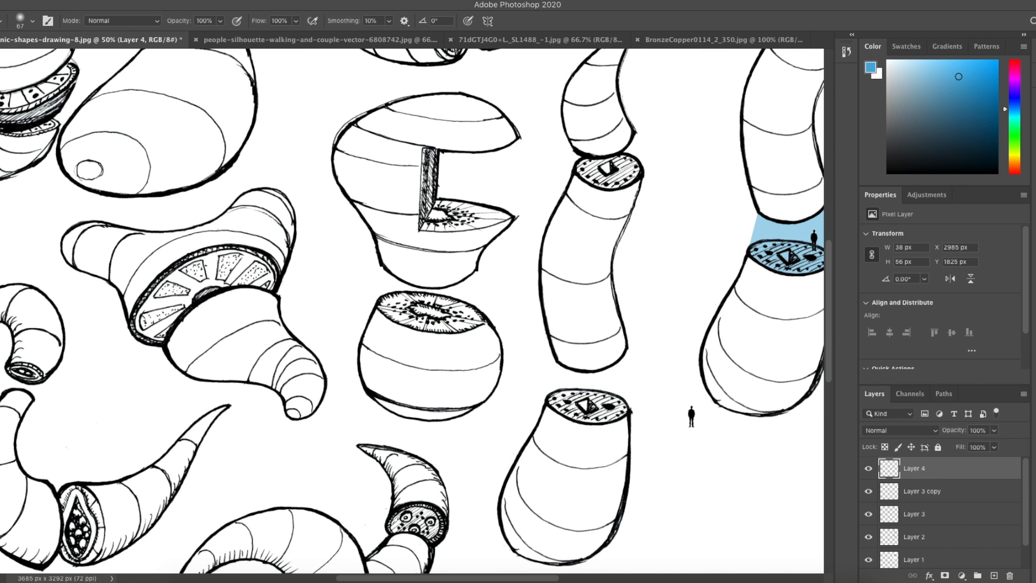
scroll(213, 310, down, 1)
mouse_move(219, 298)
mouse_down()
mouse_move(198, 309)
mouse_move(238, 316)
mouse_move(215, 330)
mouse_move(262, 329)
mouse_move(245, 308)
mouse_move(267, 324)
mouse_move(258, 299)
mouse_up()
key(ctrl+z)
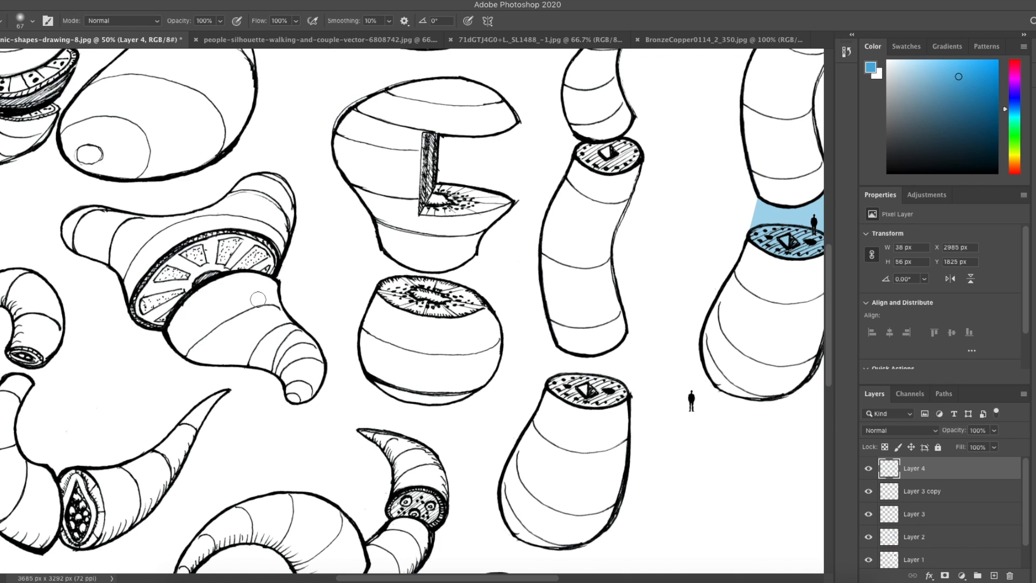
Step: Add a new layer above Layer 4 and set its blend mode to Multiply
click(994, 576)
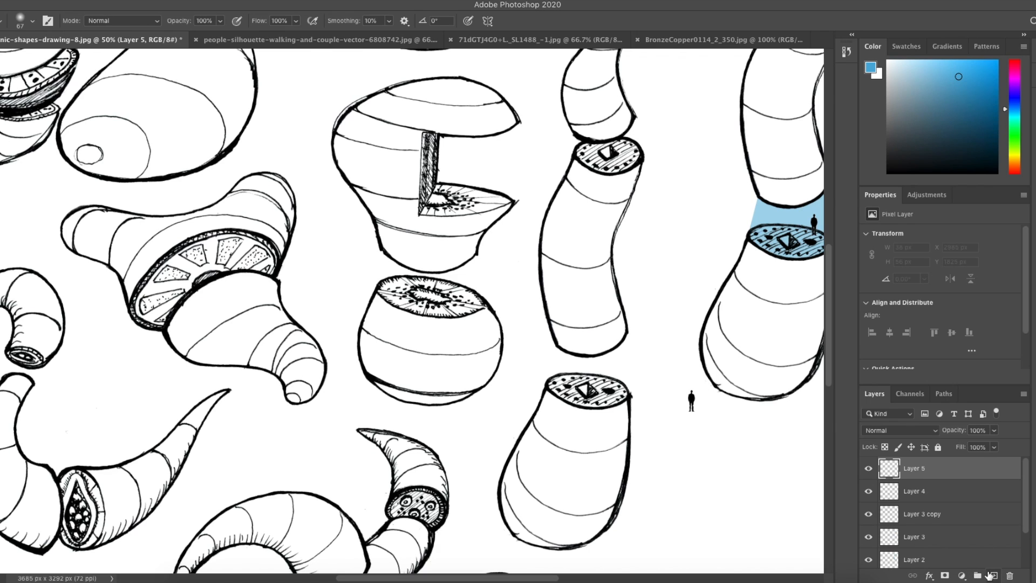
click(907, 432)
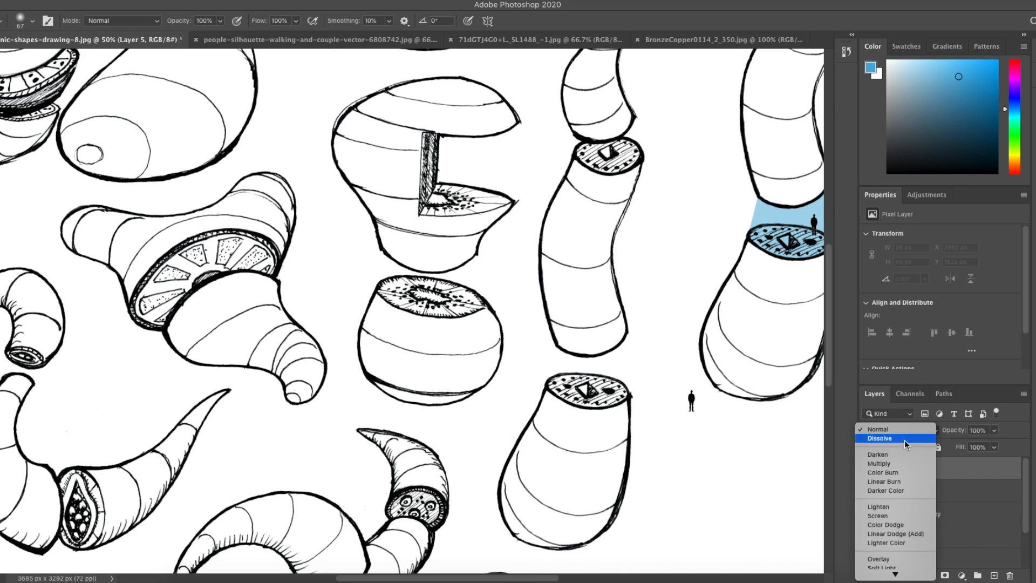
click(898, 459)
Step: Brush blue paint over the left tube end of the fan-shaped object on the new layer
mouse_move(253, 220)
mouse_down()
mouse_move(213, 224)
mouse_move(251, 222)
mouse_move(181, 237)
mouse_move(206, 244)
mouse_move(175, 260)
mouse_up()
key(ctrl+z)
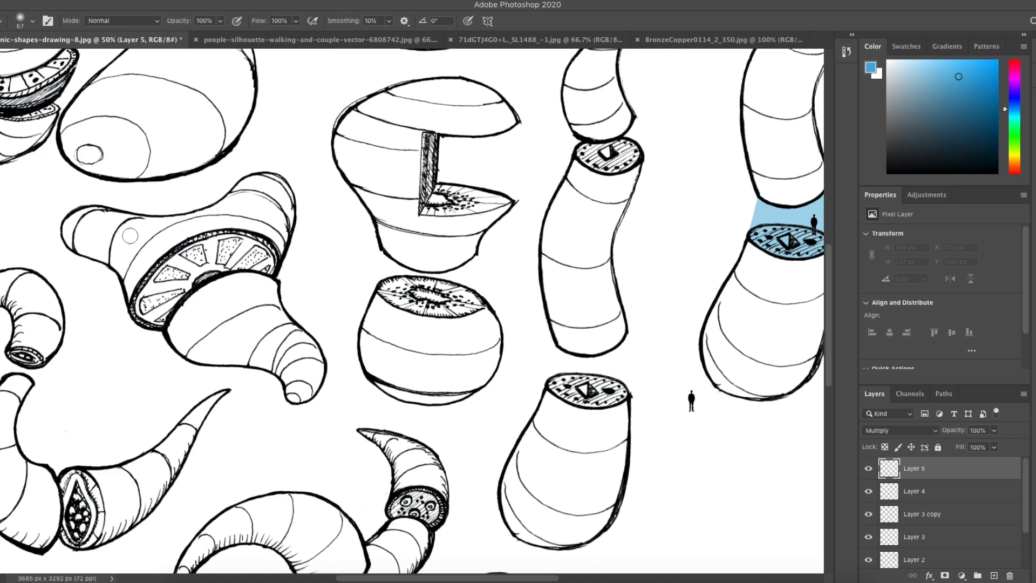
mouse_move(136, 236)
mouse_down()
mouse_move(103, 220)
mouse_move(78, 230)
mouse_move(74, 221)
mouse_move(71, 236)
mouse_move(121, 261)
mouse_move(130, 295)
mouse_move(150, 250)
mouse_move(169, 238)
mouse_move(96, 241)
mouse_up()
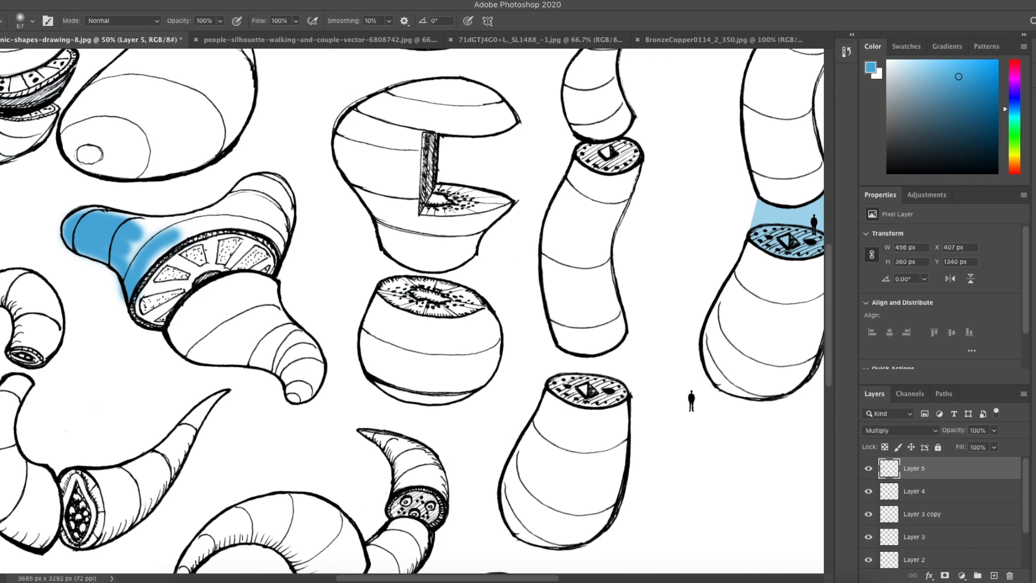
Step: Lasso-select the outline of the fan-shaped object's blue section
key(l)
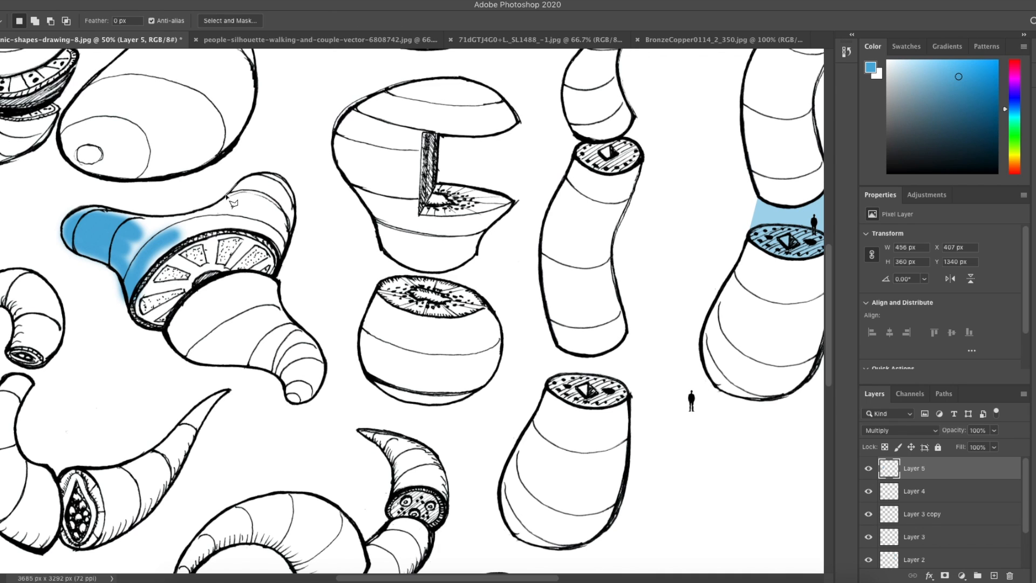
click(227, 196)
click(208, 207)
scroll(95, 263, up, 3)
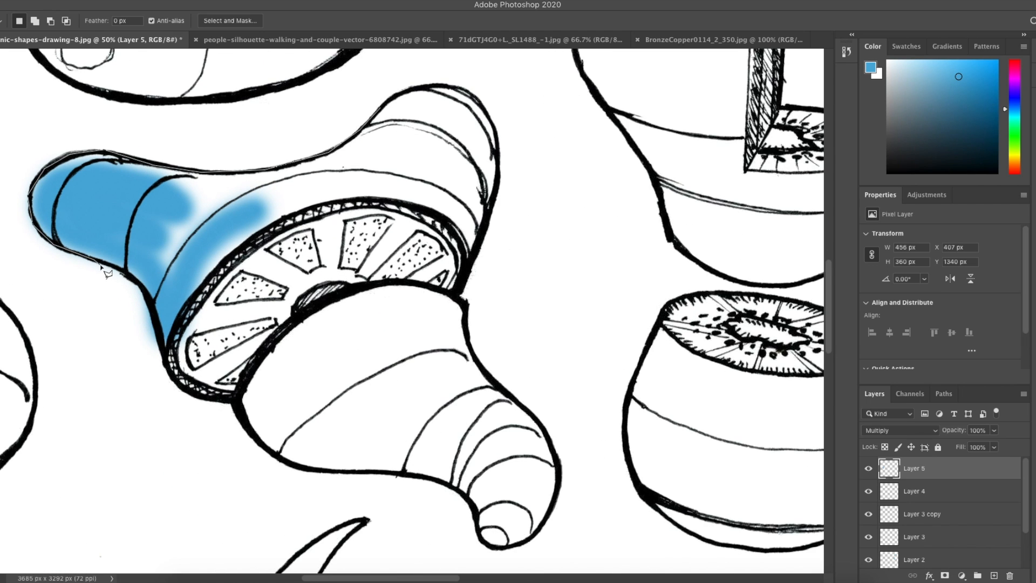
mouse_move(104, 262)
mouse_down()
mouse_move(152, 310)
mouse_move(164, 357)
mouse_move(235, 259)
mouse_move(282, 221)
mouse_move(340, 204)
mouse_move(419, 211)
mouse_move(456, 234)
mouse_move(471, 274)
mouse_move(494, 227)
mouse_move(502, 172)
mouse_move(486, 110)
mouse_move(456, 87)
mouse_move(419, 86)
mouse_move(316, 160)
mouse_move(347, 155)
mouse_move(323, 147)
mouse_move(360, 126)
mouse_move(370, 69)
mouse_move(408, 60)
mouse_move(377, 80)
mouse_move(381, 109)
mouse_up()
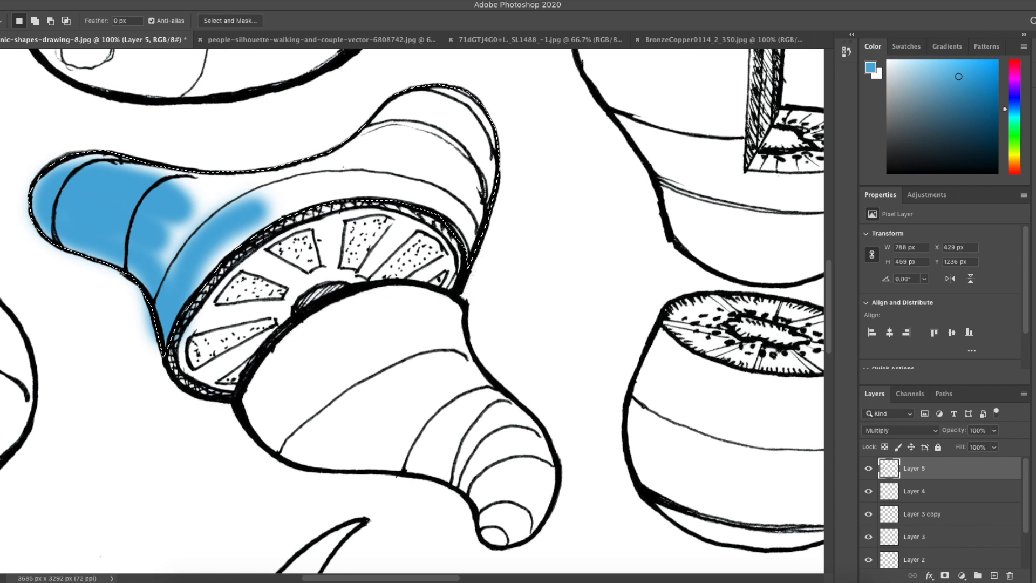
Step: Fill the selected area solid blue with a large 380 px brush, then deselect
key(b)
mouse_move(196, 171)
mouse_down()
mouse_move(216, 189)
mouse_move(203, 208)
mouse_up()
right_click(236, 196)
click(358, 223)
mouse_move(449, 140)
mouse_down()
mouse_move(446, 167)
mouse_move(167, 351)
mouse_move(20, 224)
mouse_up()
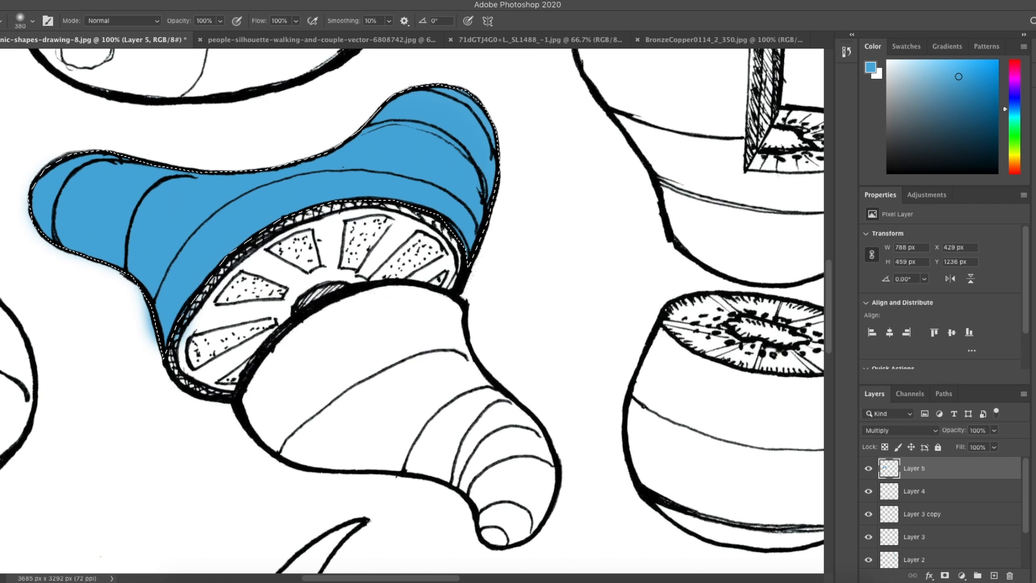
key(m)
key(ctrl+d)
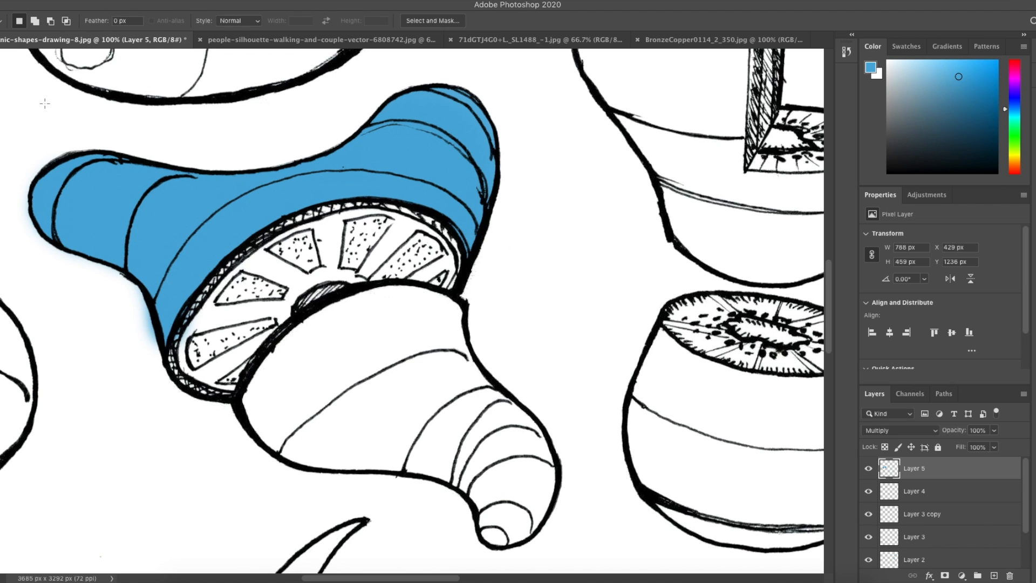
Step: Select the Burn tool and set its brush to 146 px size with 0% hardness
key(ctrl+minus)
key(ctrl+minus)
key(ctrl+minus)
key(ctrl+minus)
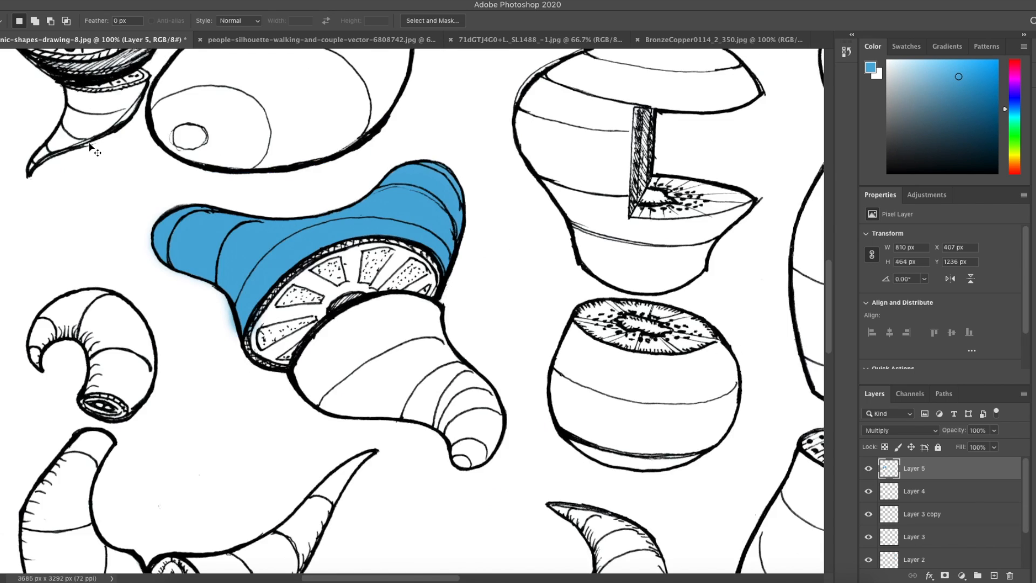
key(ctrl+plus)
key(ctrl+plus)
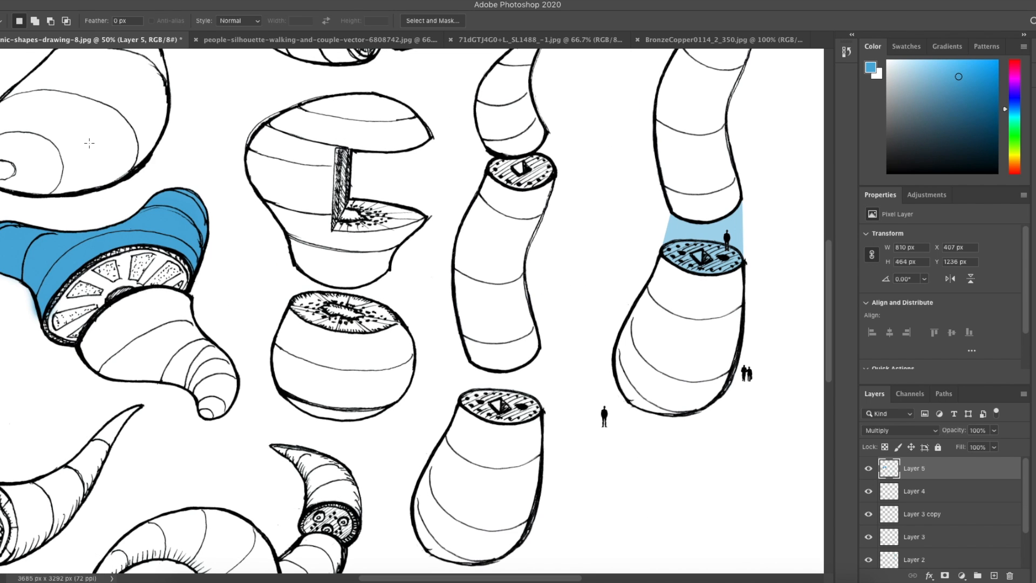
scroll(86, 254, left, 2)
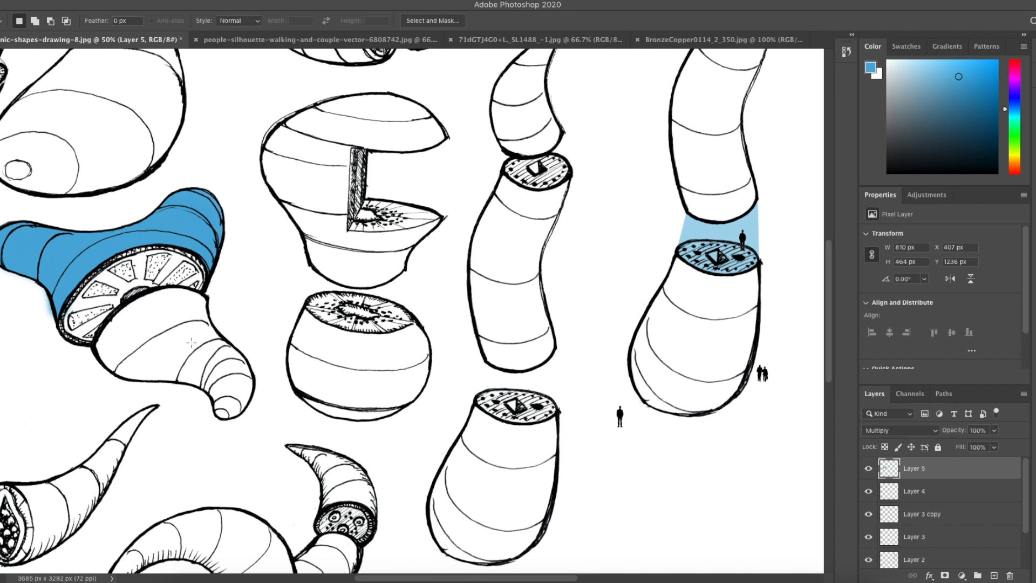
scroll(164, 331, left, 5)
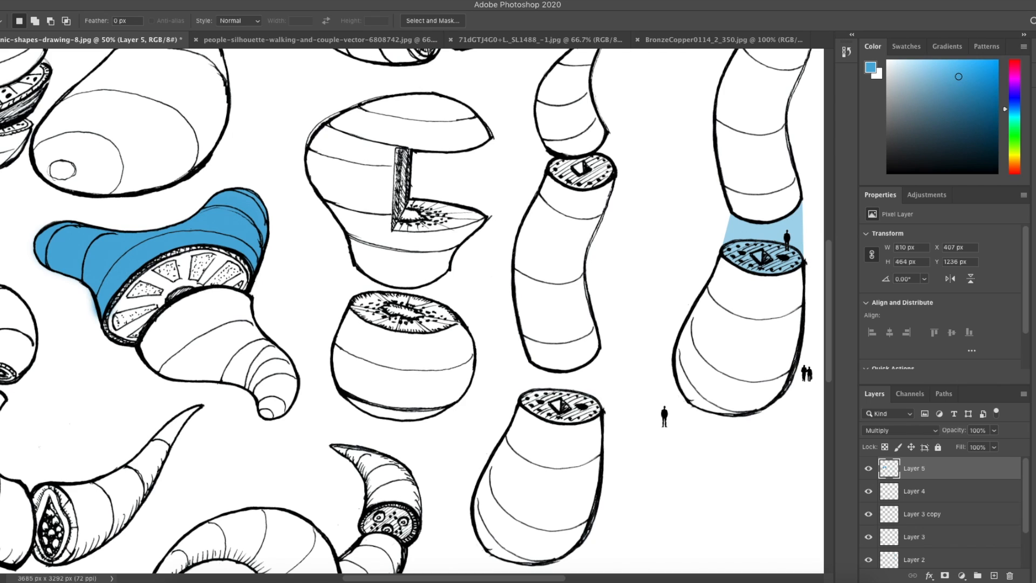
scroll(115, 250, down, 1)
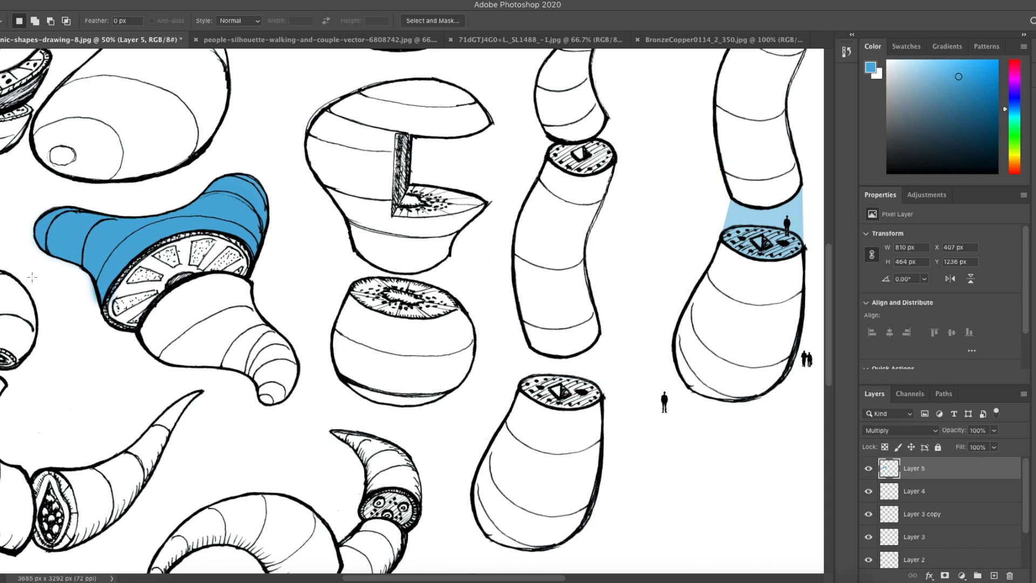
click(0, 273)
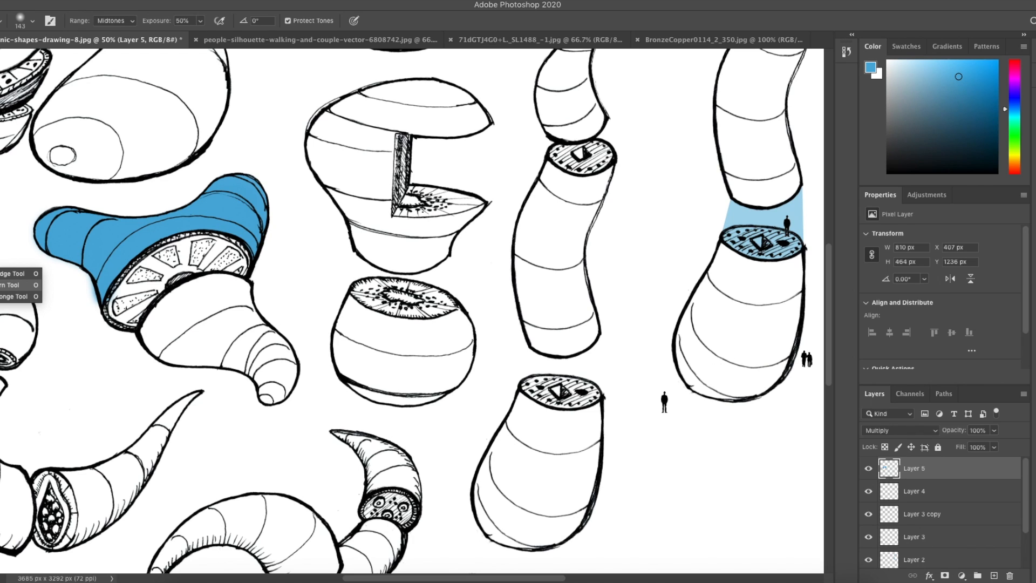
click(1, 287)
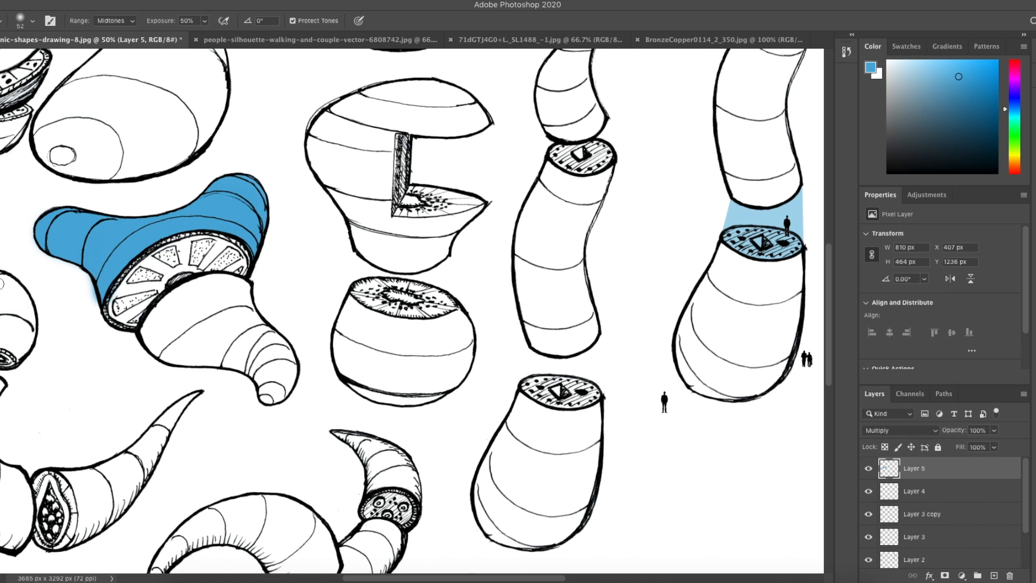
scroll(48, 269, down, 1)
right_click(49, 267)
drag(130, 296, 150, 296)
click(51, 240)
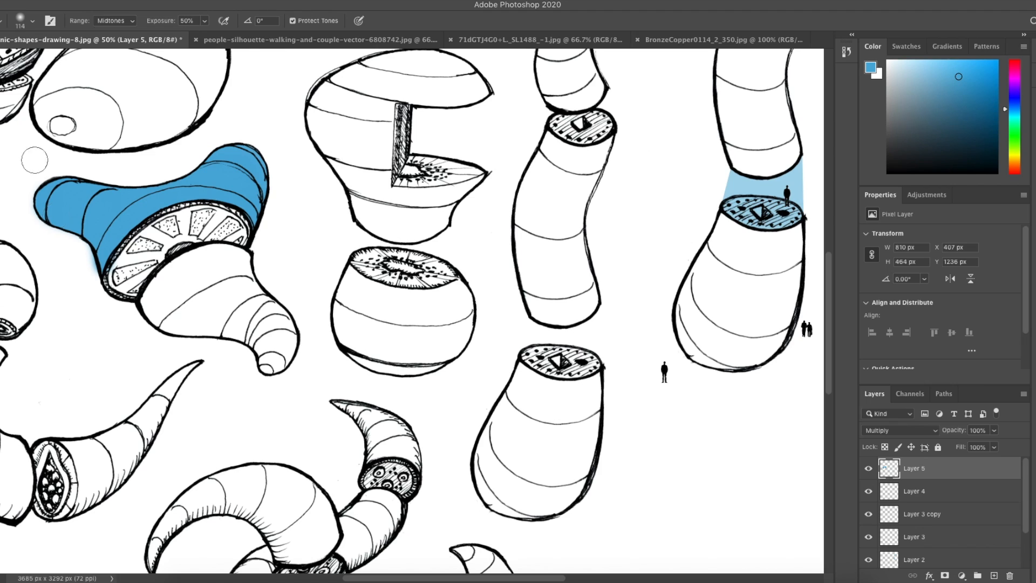
click(32, 20)
drag(57, 60, 60, 60)
mouse_move(13, 85)
mouse_down()
mouse_move(71, 87)
mouse_move(13, 88)
mouse_up()
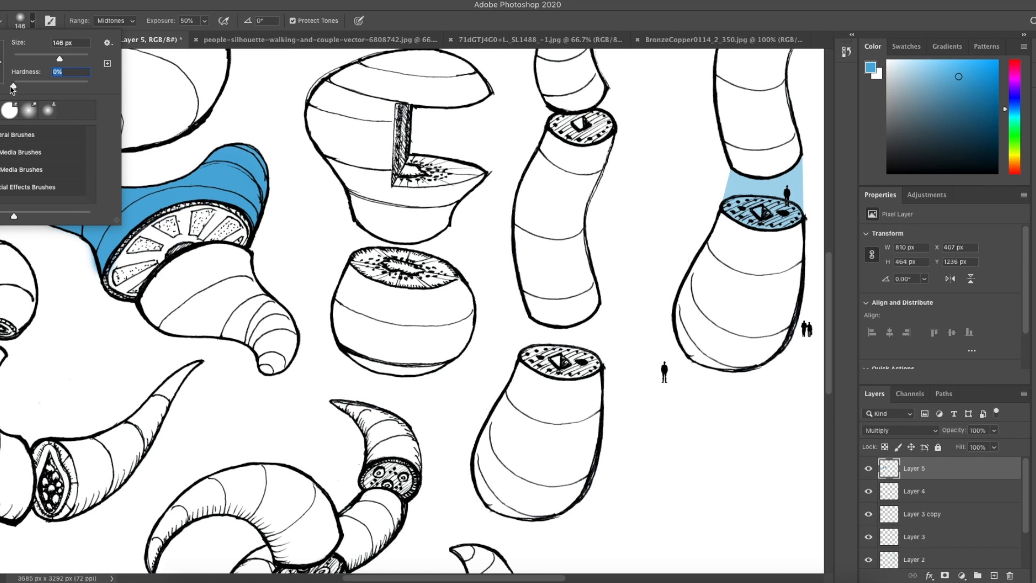
Step: Burn shadows along the upper and lower edges of the blue fan-shaped object
click(271, 168)
drag(271, 168, 264, 215)
mouse_move(271, 157)
mouse_down()
mouse_move(258, 231)
mouse_move(272, 196)
mouse_move(268, 164)
mouse_move(252, 239)
mouse_move(272, 166)
mouse_move(254, 226)
mouse_up()
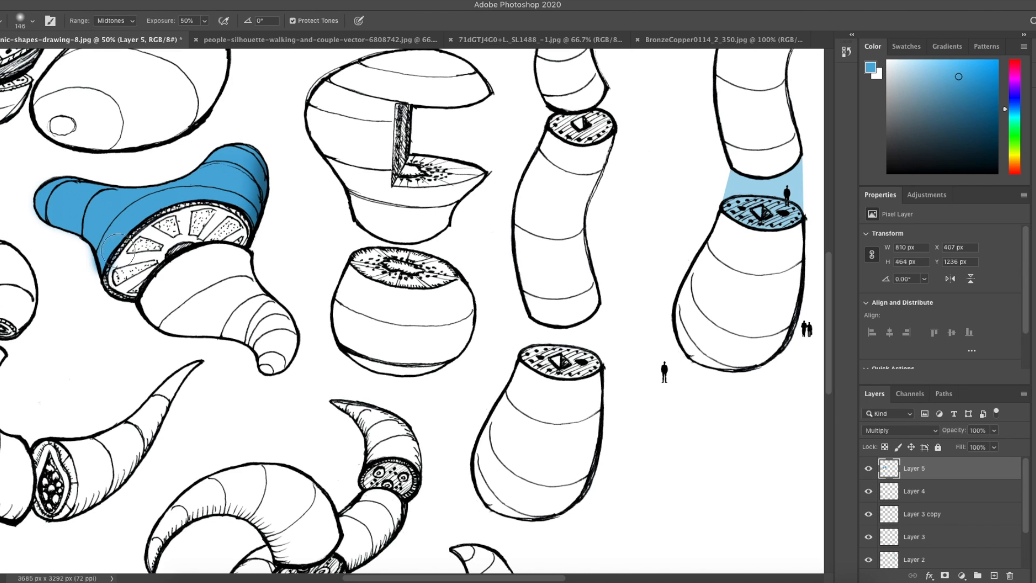
mouse_move(35, 235)
mouse_down()
mouse_move(91, 252)
mouse_move(93, 276)
mouse_move(42, 225)
mouse_move(87, 265)
mouse_move(42, 240)
mouse_move(62, 230)
mouse_move(97, 278)
mouse_up()
mouse_move(251, 151)
mouse_down()
mouse_move(251, 181)
mouse_move(227, 218)
mouse_move(247, 151)
mouse_move(211, 210)
mouse_up()
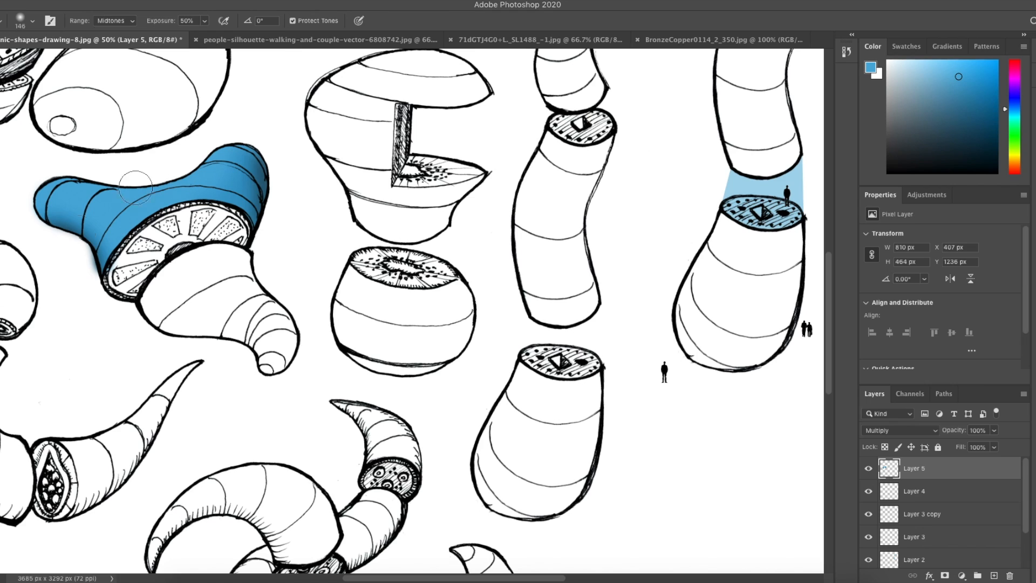
Step: Switch to the Dodge tool and lighten the left tube of the blue object, undoing the last stroke
click(0, 274)
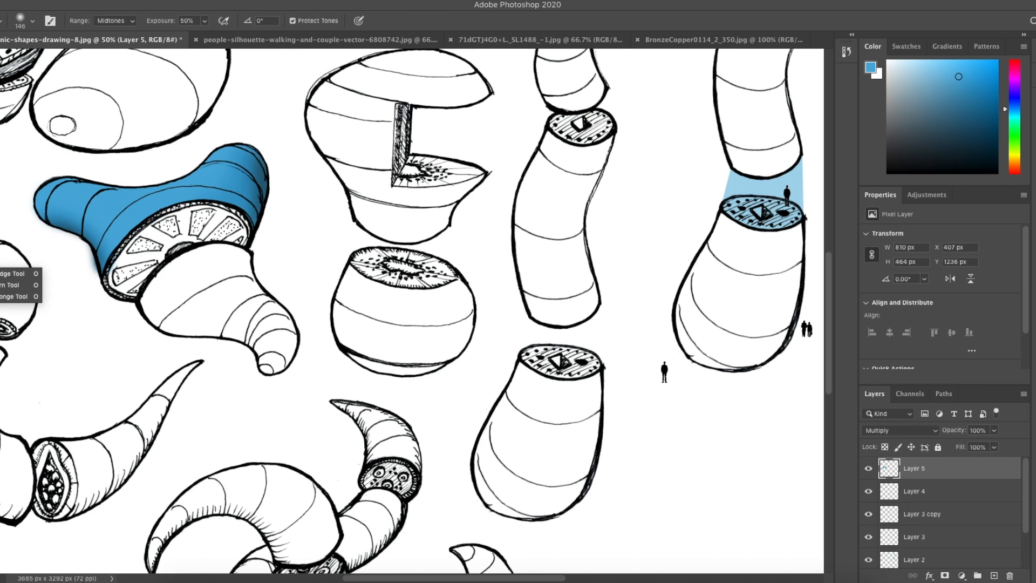
click(5, 275)
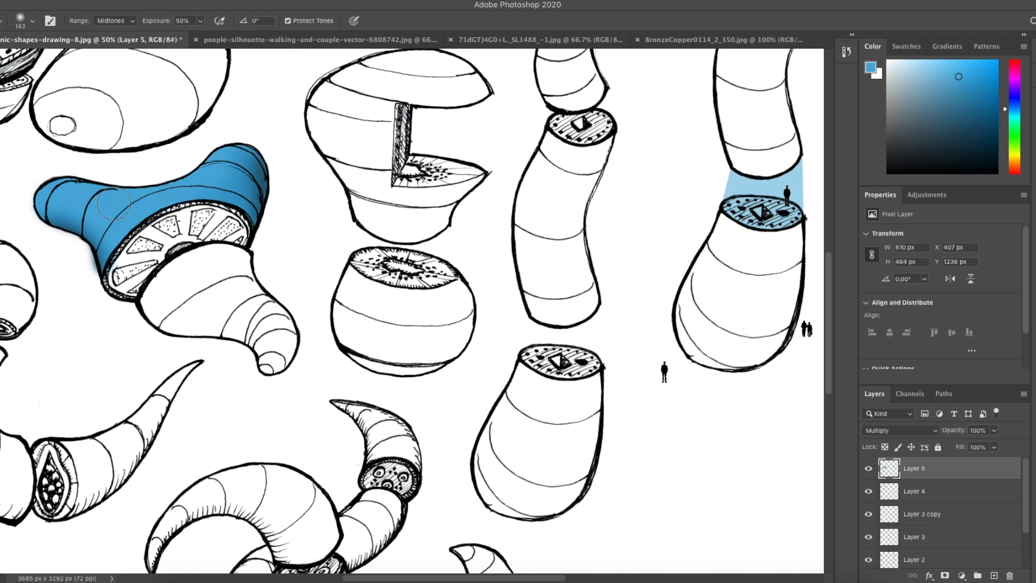
drag(91, 196, 50, 193)
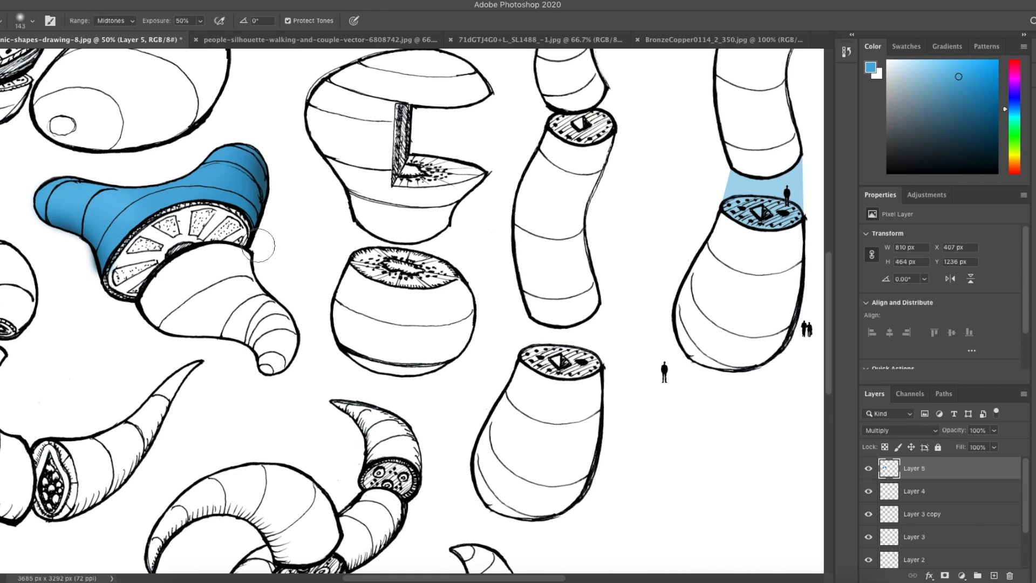
mouse_move(212, 158)
mouse_down()
mouse_move(194, 200)
mouse_move(227, 159)
mouse_move(215, 184)
mouse_move(252, 140)
mouse_up()
key(super+z)
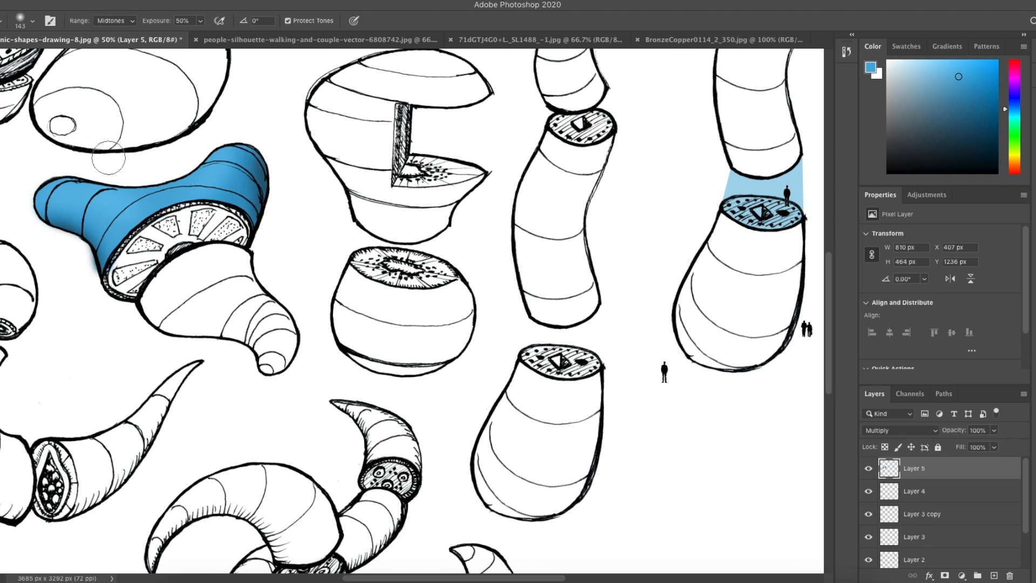
Step: Zoom in on the blue object and reduce the Dodge brush size to 25 px
key(super+plus)
key(super+plus)
scroll(63, 150, left, 5)
scroll(80, 145, left, 6)
scroll(81, 144, up, 2)
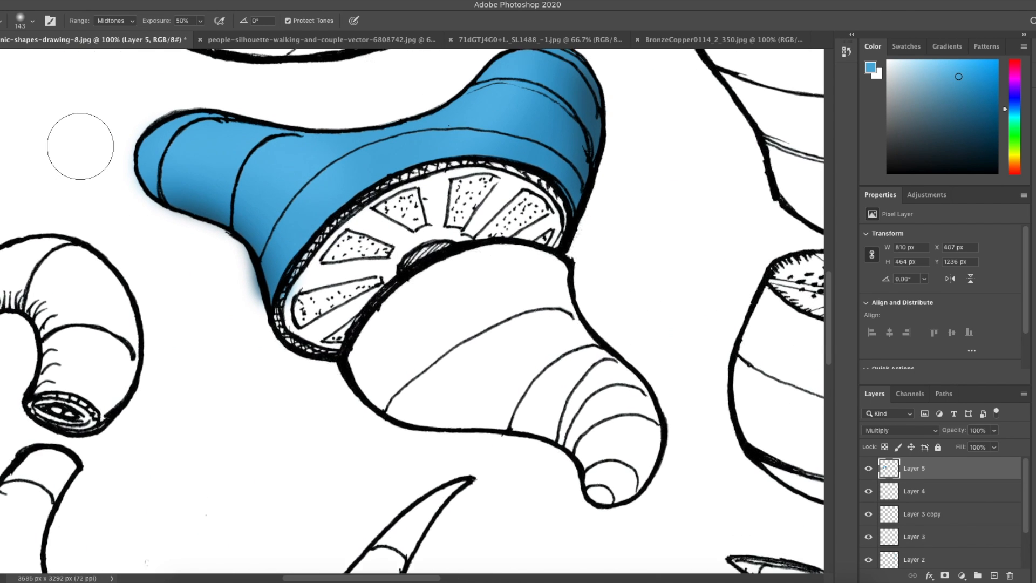
click(32, 21)
drag(33, 60, 33, 59)
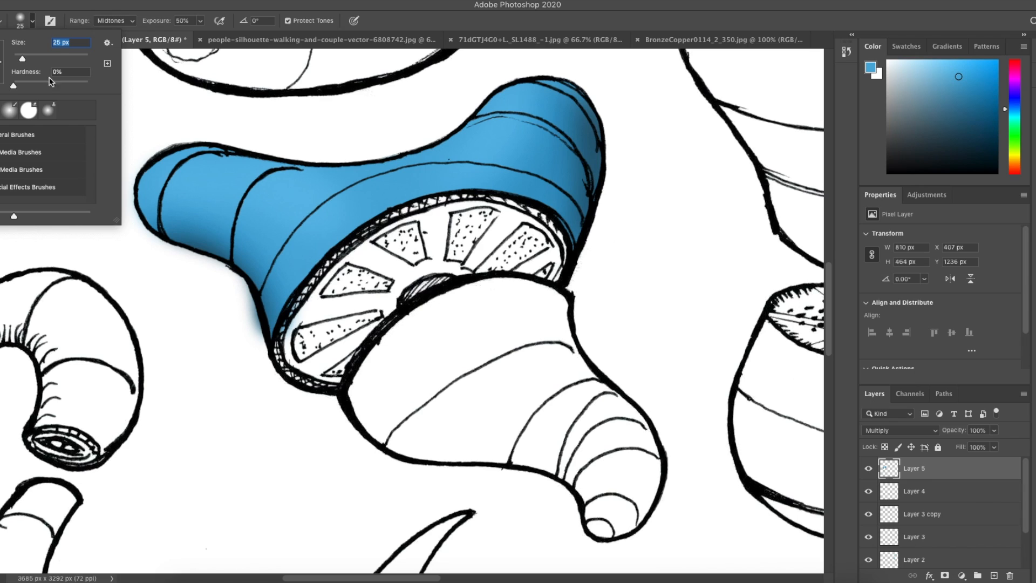
click(185, 182)
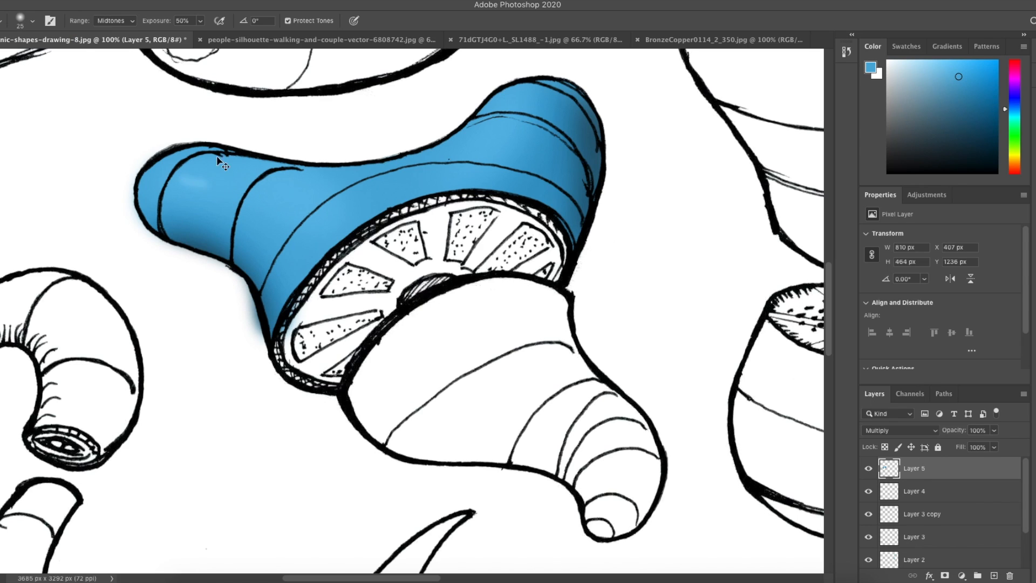
Step: Set the Dodge exposure to 65% and paint thin highlight streaks along the blue object's surfaces
click(200, 20)
drag(203, 35, 209, 34)
drag(183, 170, 317, 226)
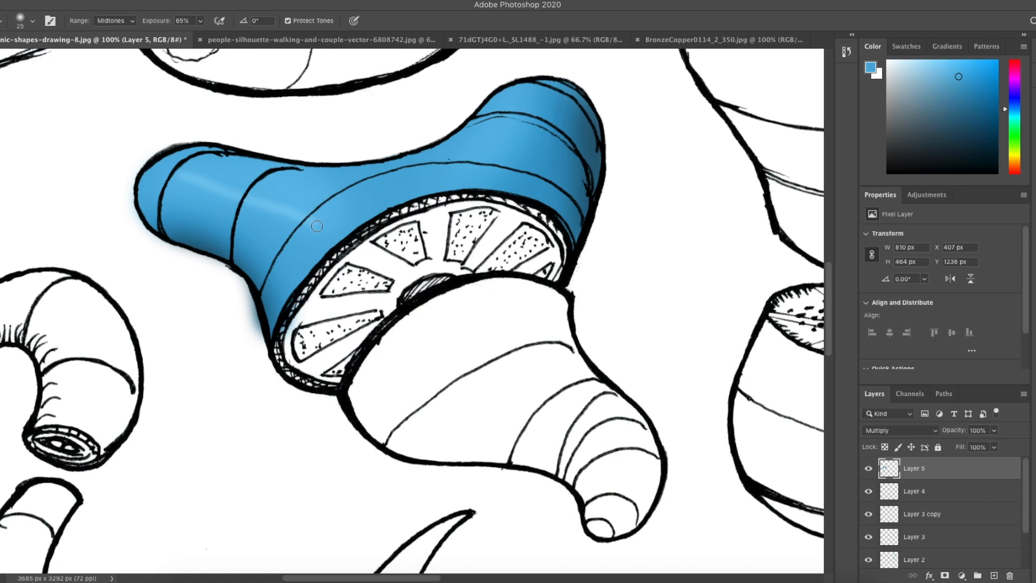
key(super+z)
mouse_move(177, 177)
mouse_down()
mouse_move(246, 201)
mouse_move(296, 249)
mouse_up()
drag(273, 191, 293, 205)
drag(540, 98, 485, 191)
drag(545, 118, 519, 150)
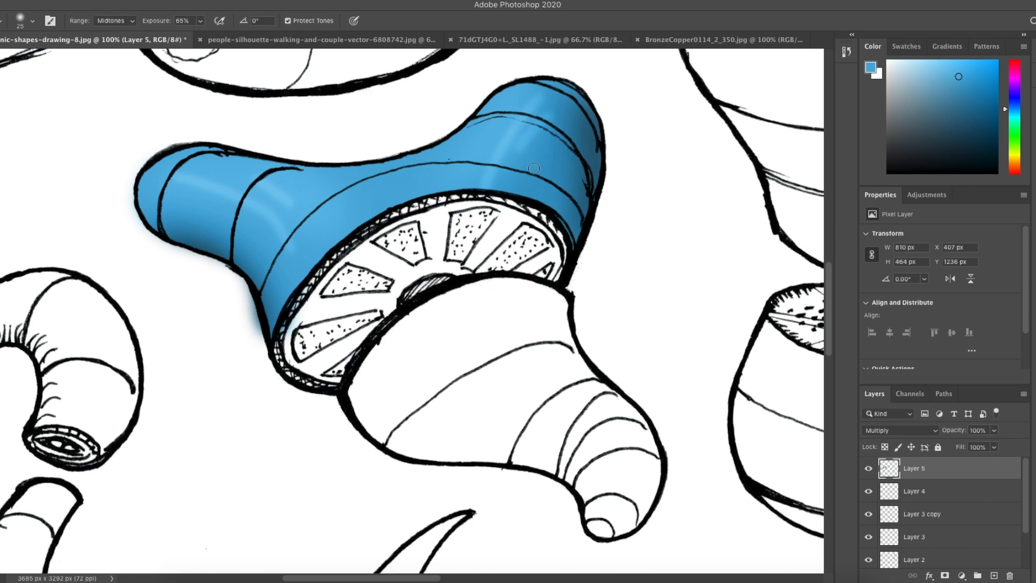
Step: Apply a Hue/Saturation adjustment to the blue layer with Hue -3, Saturation +5 and Lightness +15
key(ctrl+minus)
key(ctrl+minus)
key(ctrl+minus)
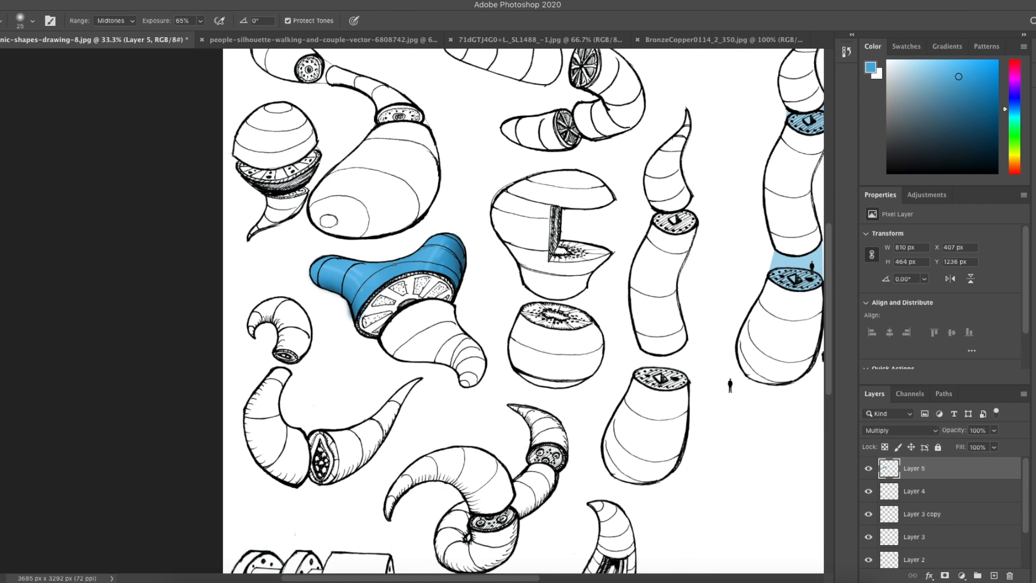
scroll(449, 270, right, 3)
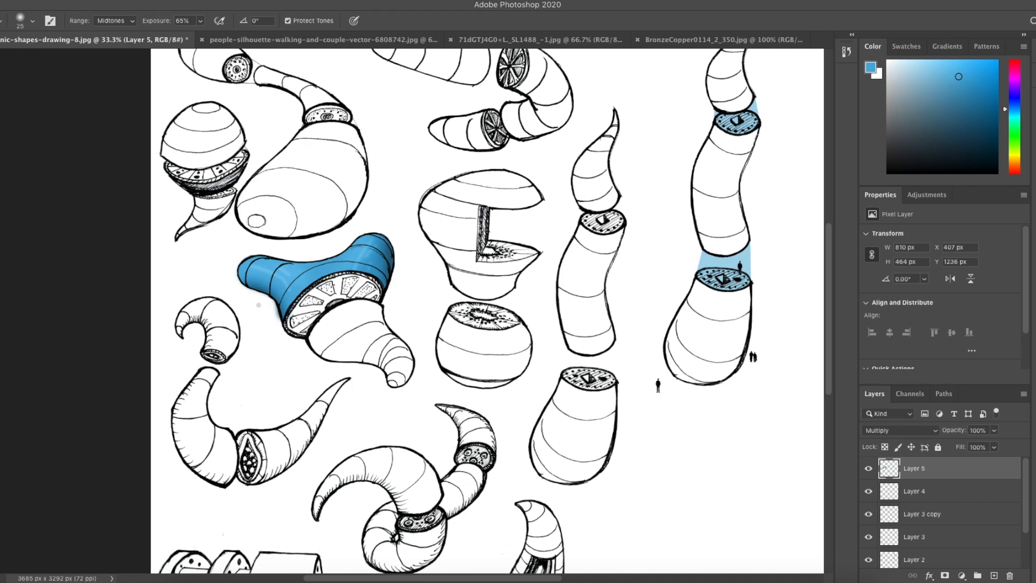
key(e)
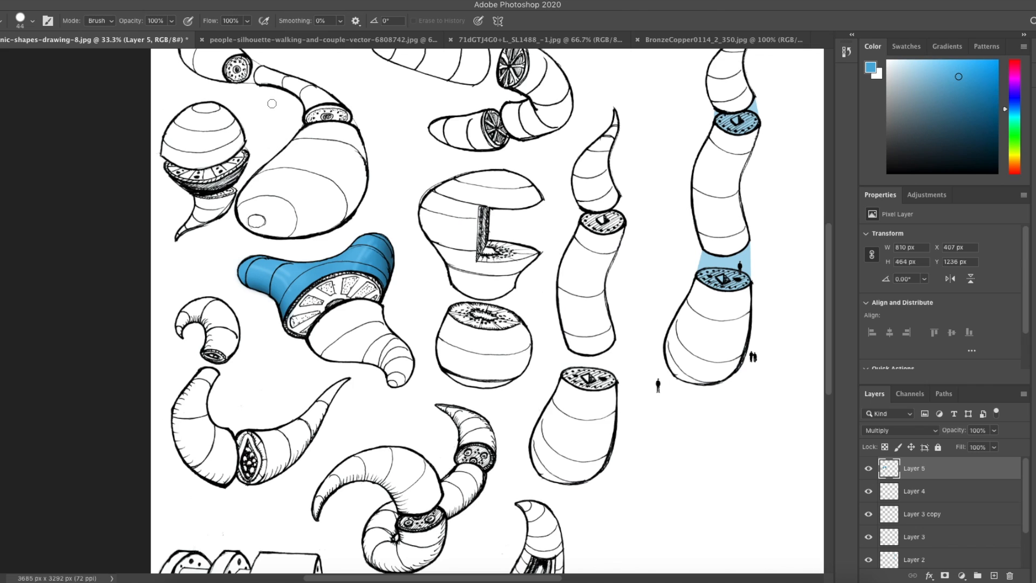
click(111, 1)
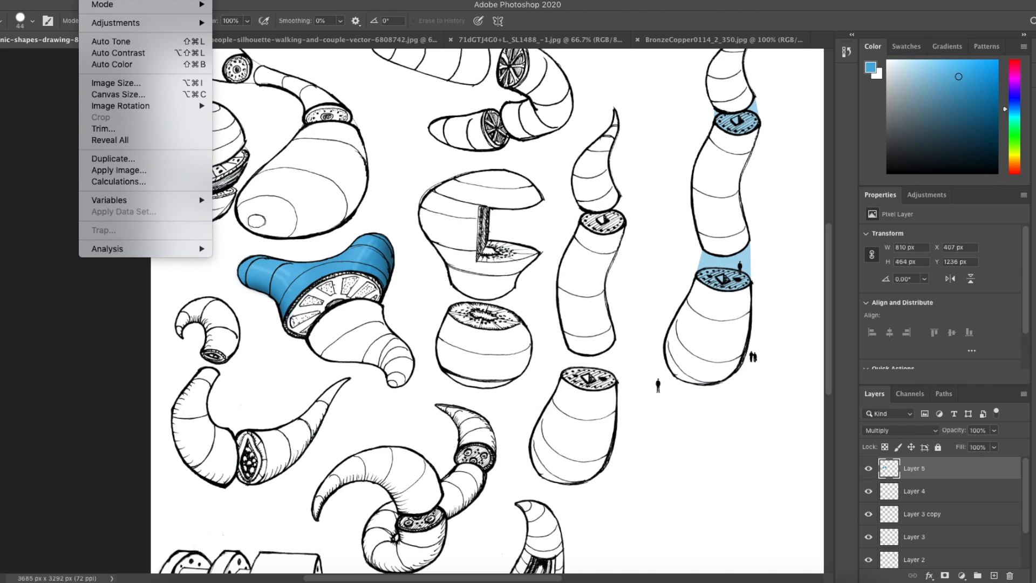
mouse_move(105, 24)
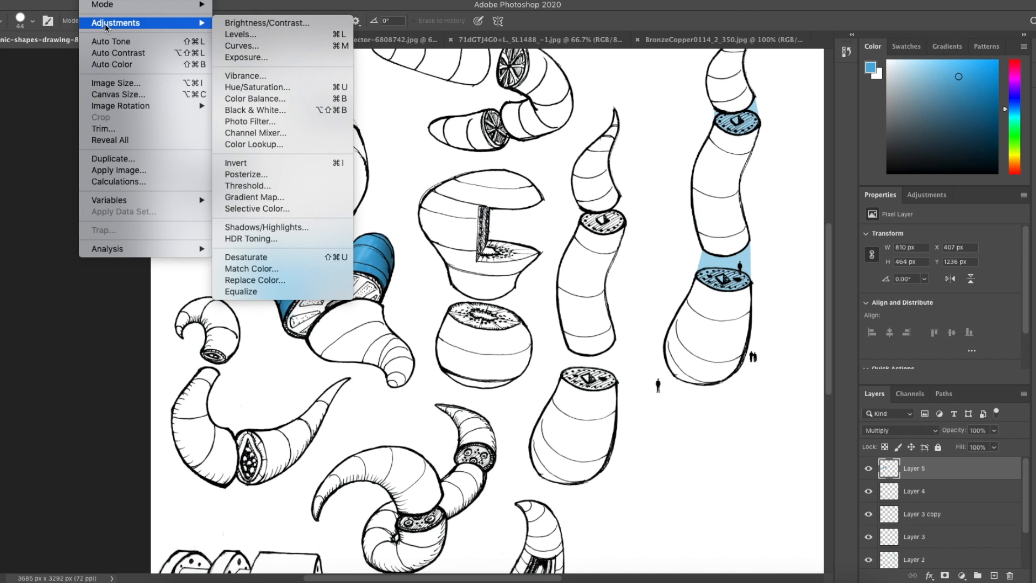
click(295, 87)
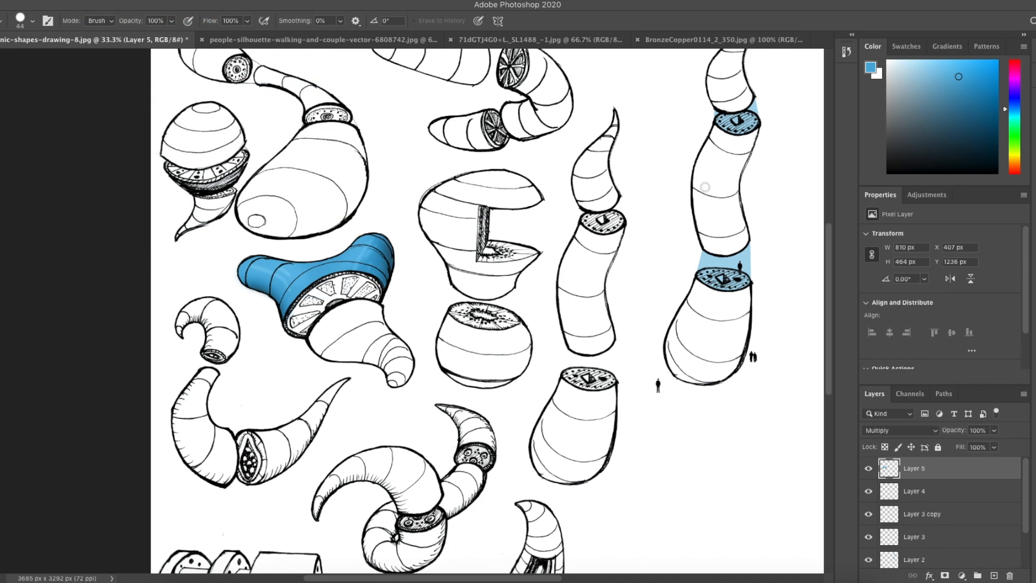
drag(634, 202, 554, 237)
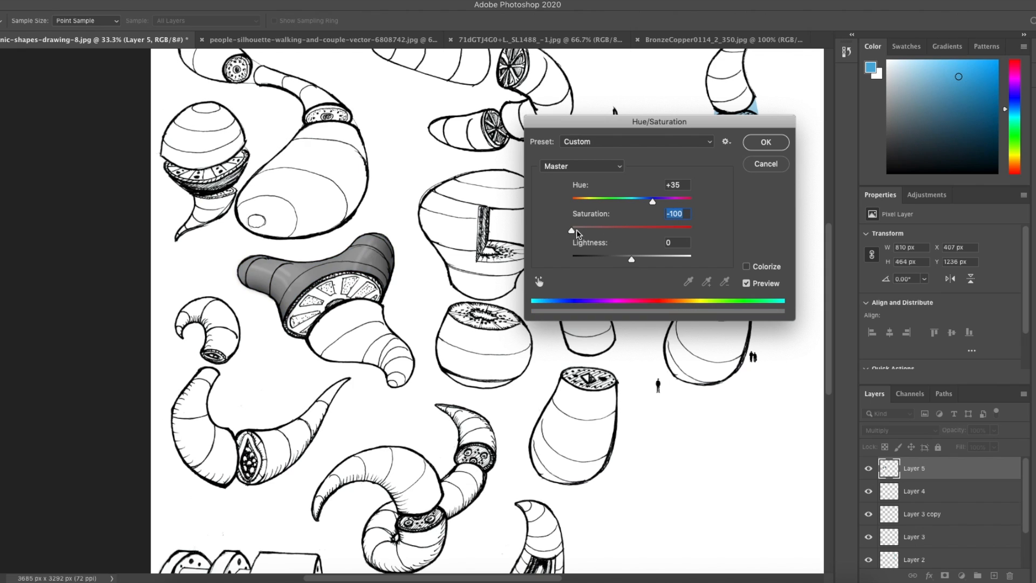
drag(573, 233, 631, 203)
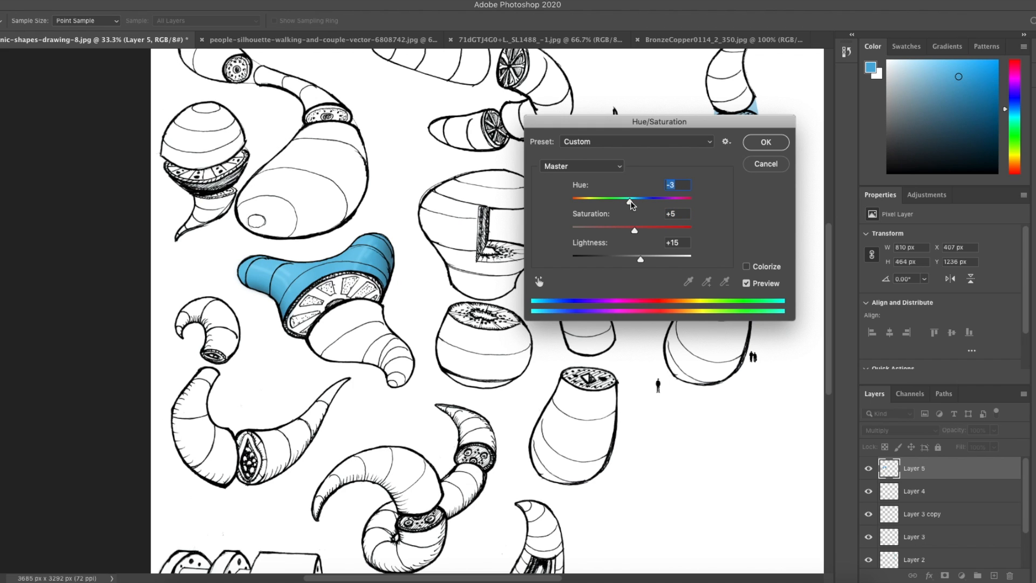
click(772, 146)
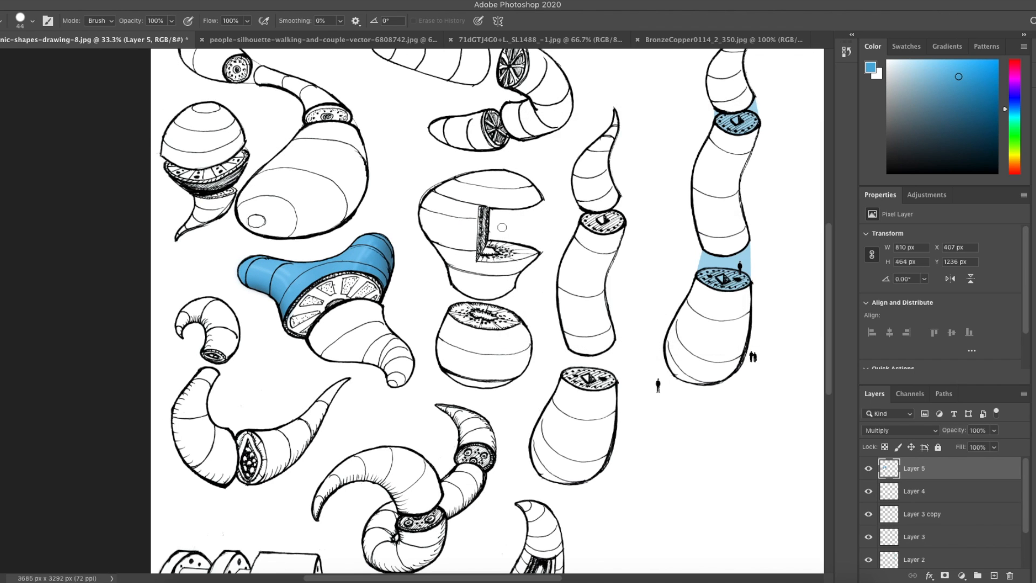
Step: Sample a lighter blue from the blue fan-shaped object with the Eyedropper
scroll(502, 227, right, 3)
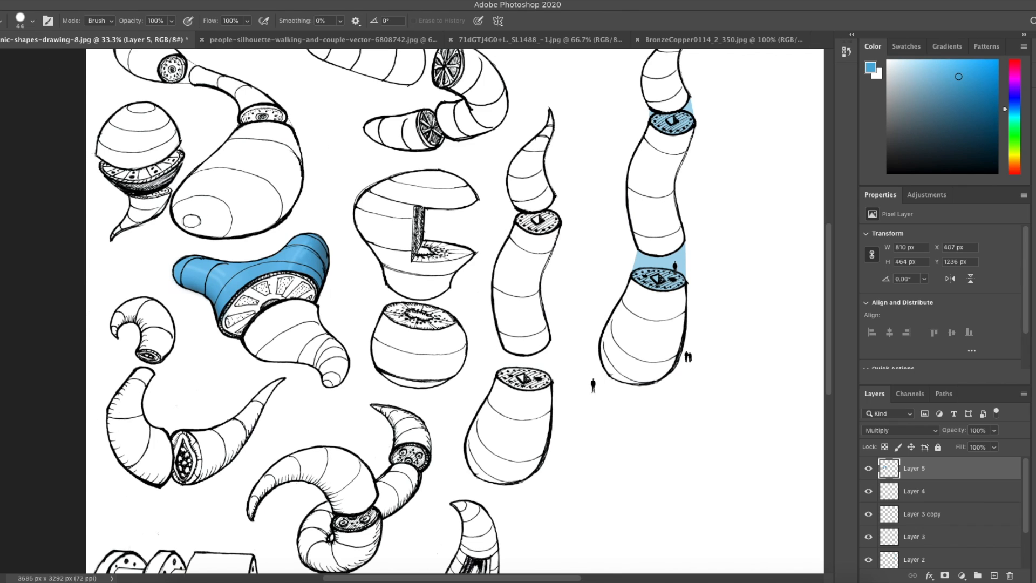
key(i)
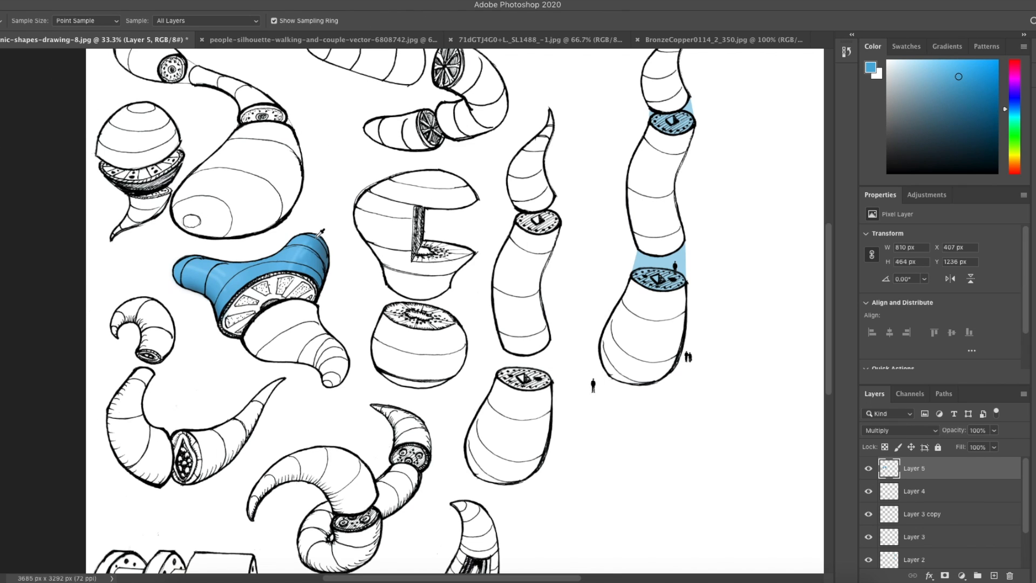
click(309, 255)
click(308, 255)
click(306, 258)
click(219, 272)
click(197, 282)
Step: Extend the canvas width to 180 cm, anchored on the left side
key(m)
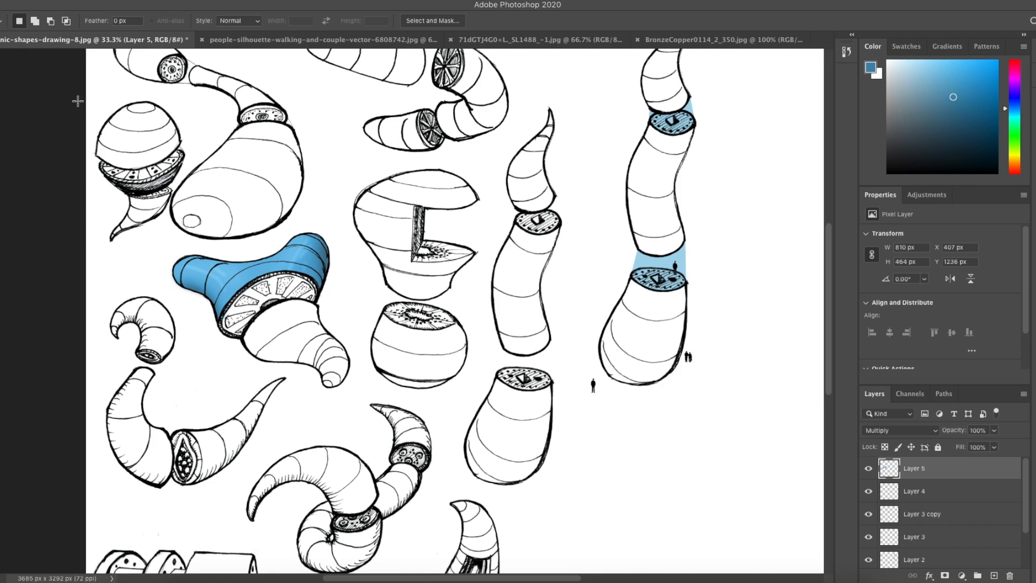
scroll(78, 100, right, 5)
scroll(78, 101, right, 1)
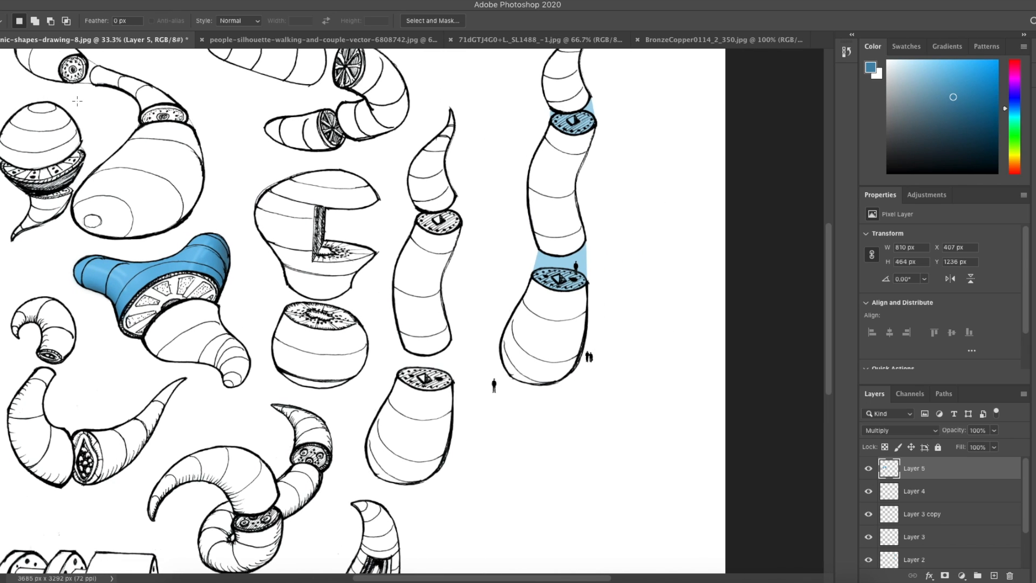
key(ctrl+minus)
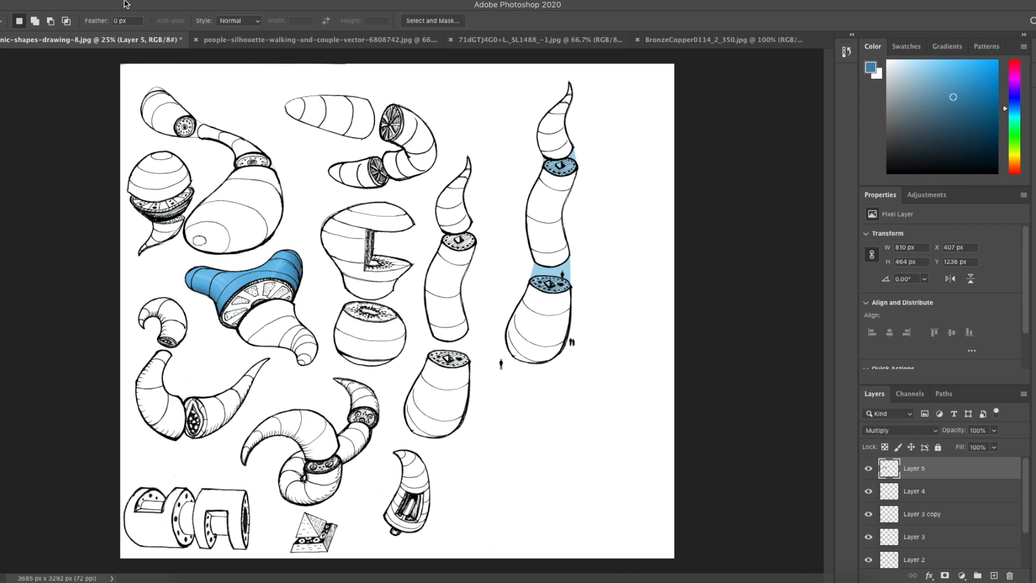
click(100, 1)
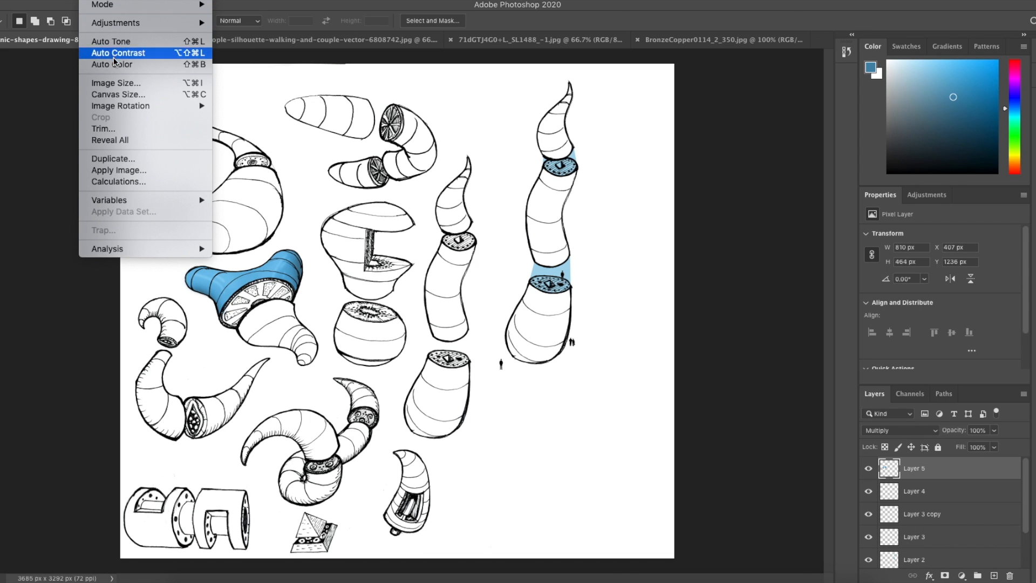
click(130, 96)
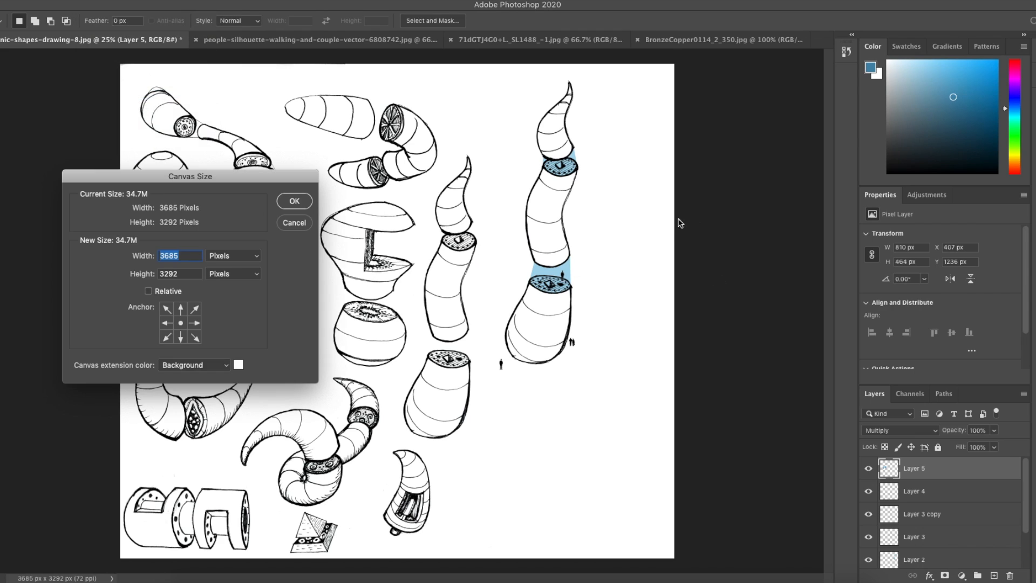
click(168, 325)
click(234, 256)
click(235, 273)
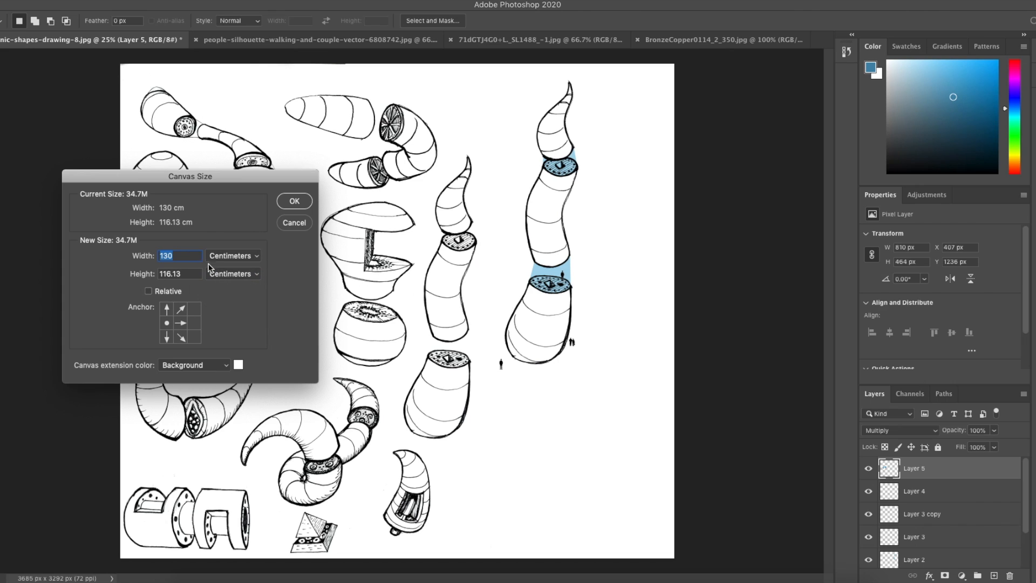
click(190, 256)
key(BackSpace)
key(BackSpace)
text(80)
click(301, 202)
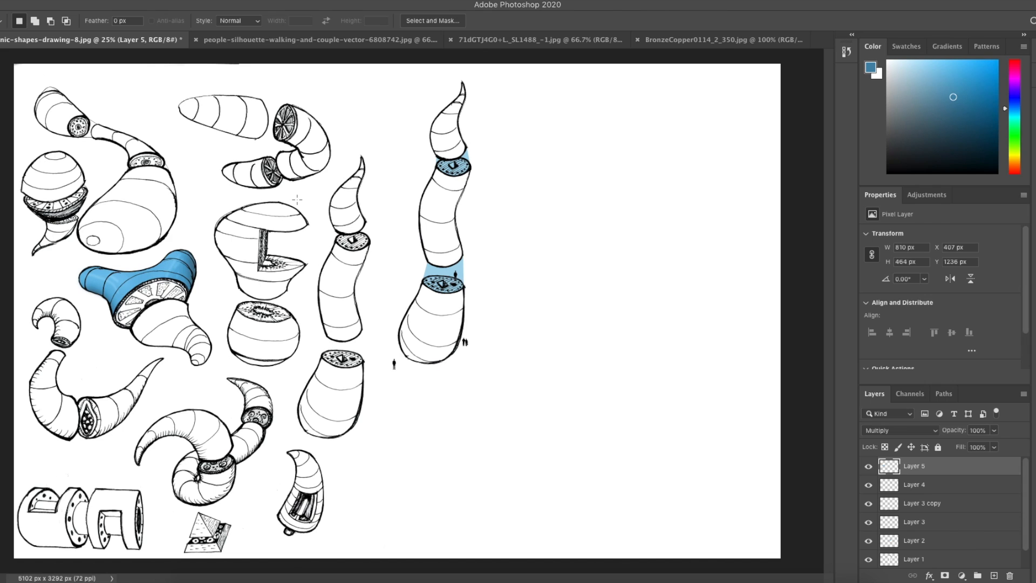
Step: Select the tall column drawing's layers and scale them up to about 125%
key(ctrl+minus)
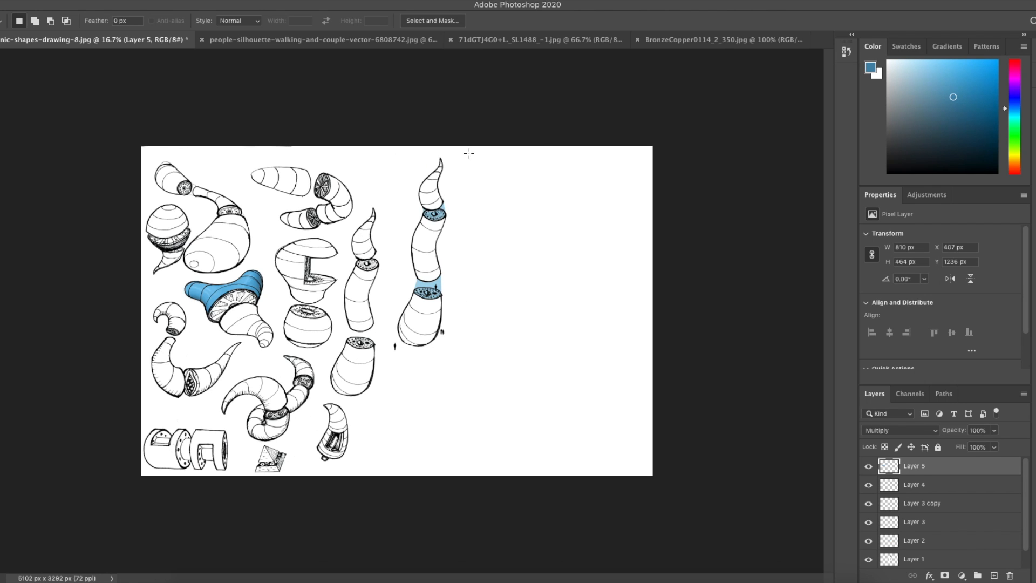
key(v)
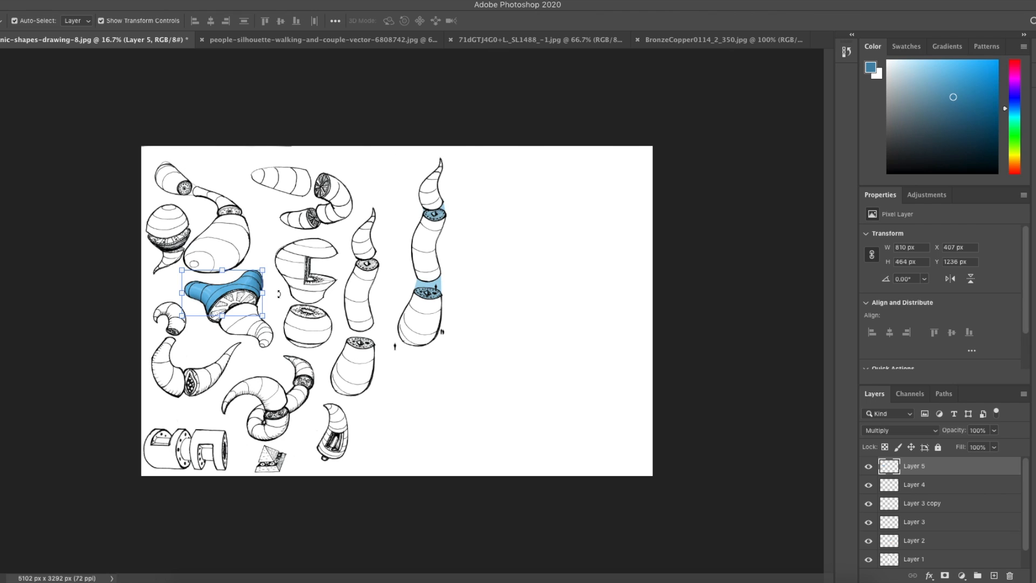
click(481, 168)
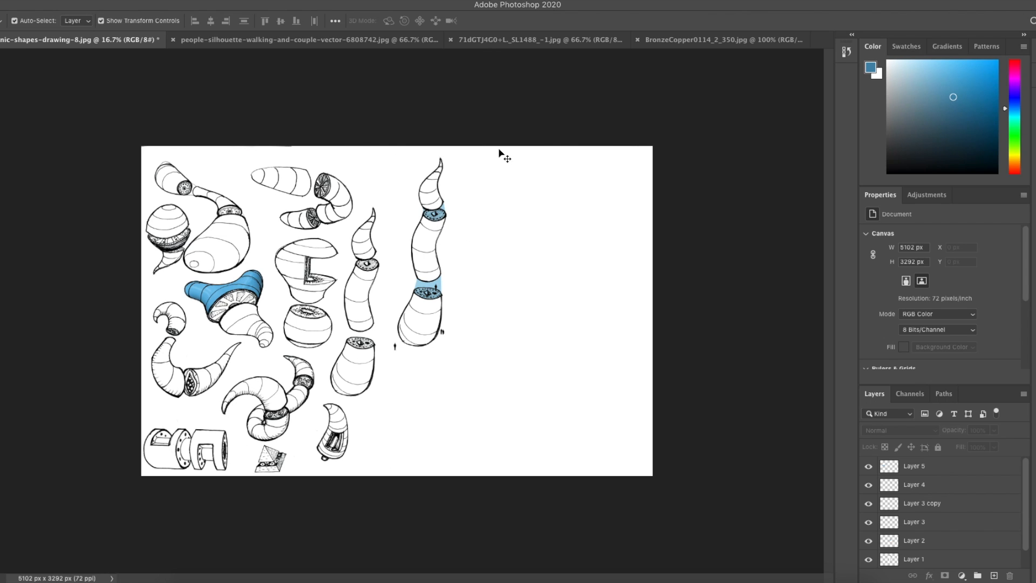
scroll(926, 508, down, 1)
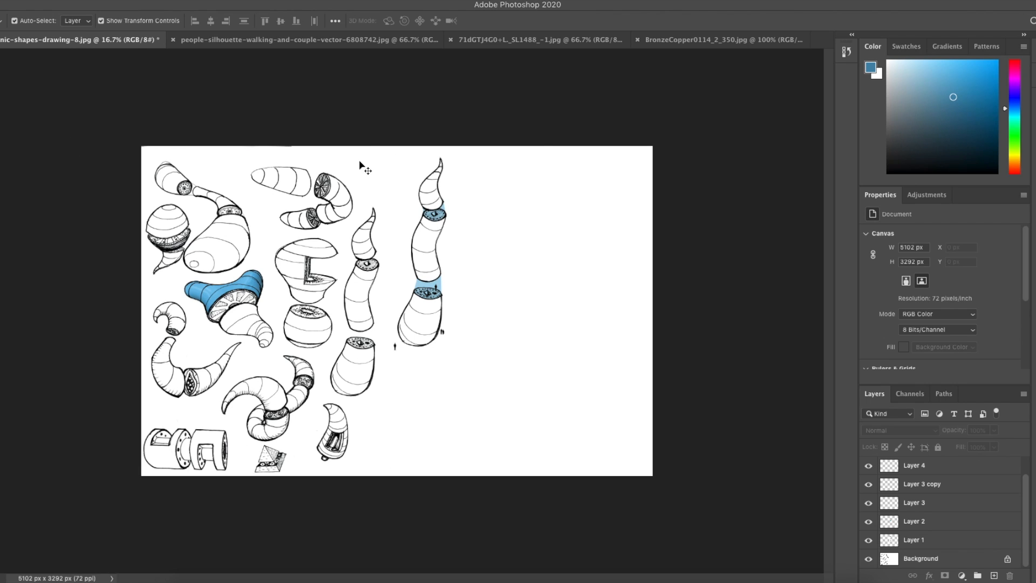
drag(475, 151, 388, 363)
scroll(925, 511, up, 1)
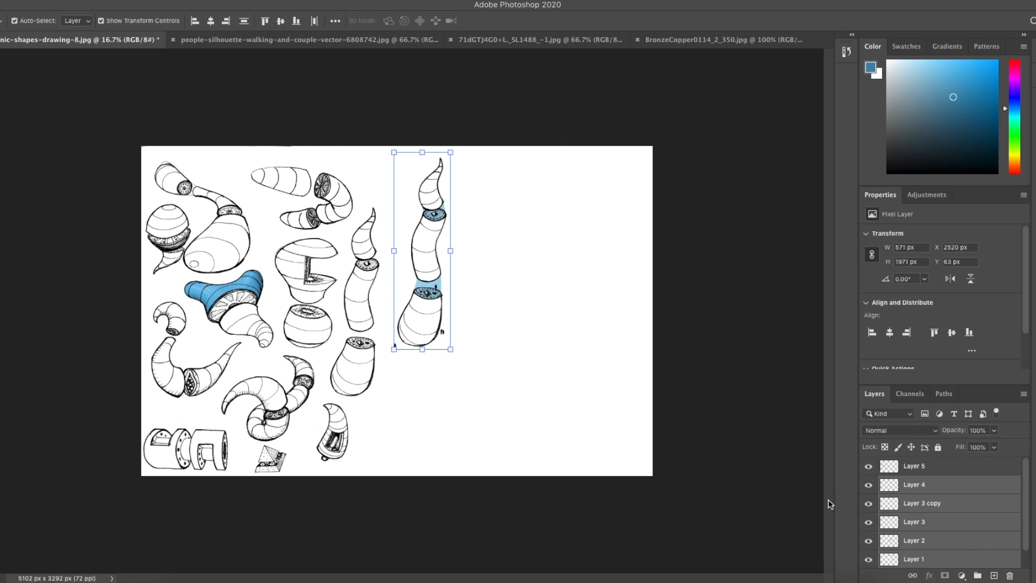
drag(450, 349, 446, 384)
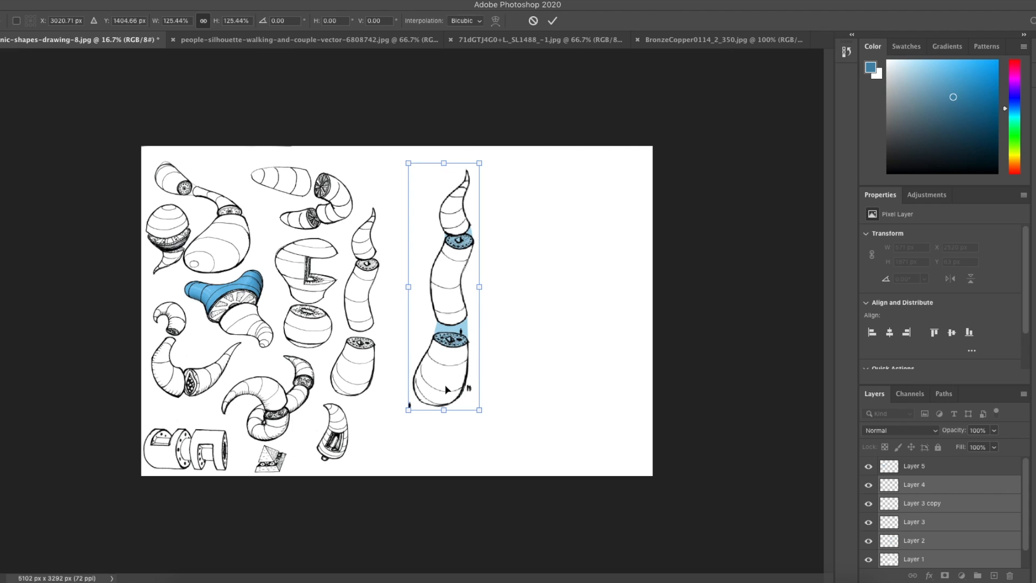
key(Return)
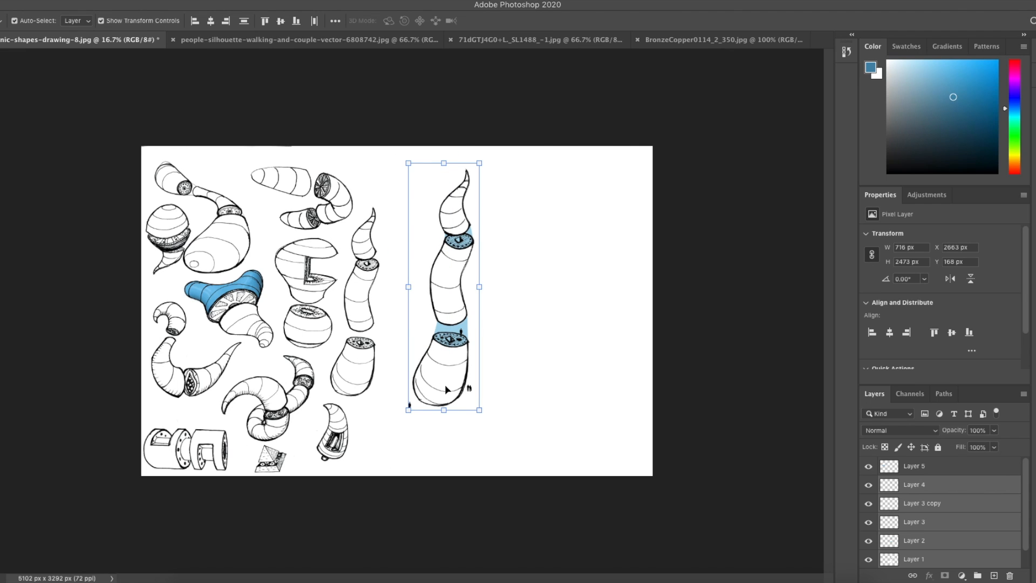
Step: Try to stretch the column's outline layer taller, undoing the scaling
click(505, 392)
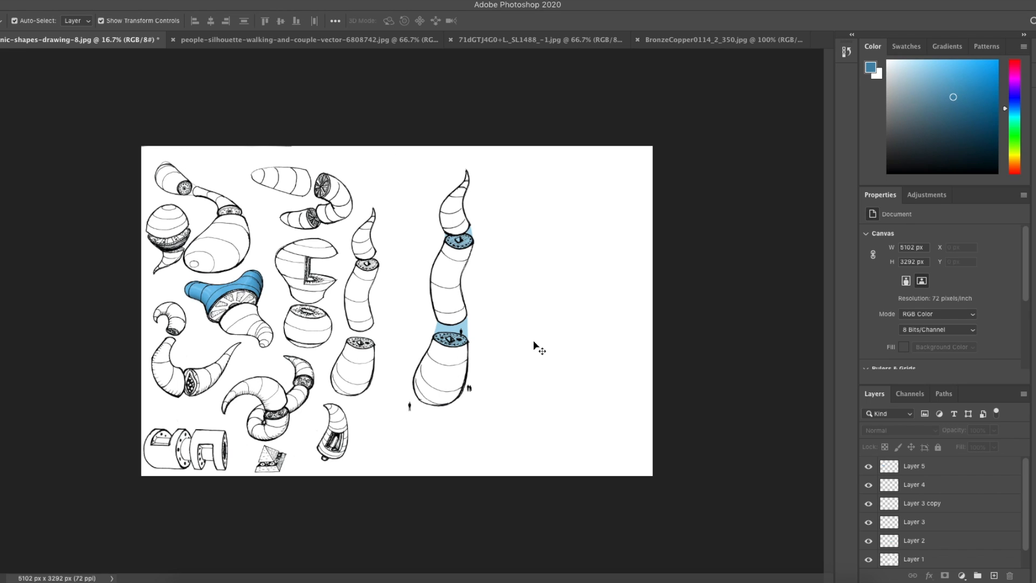
click(457, 307)
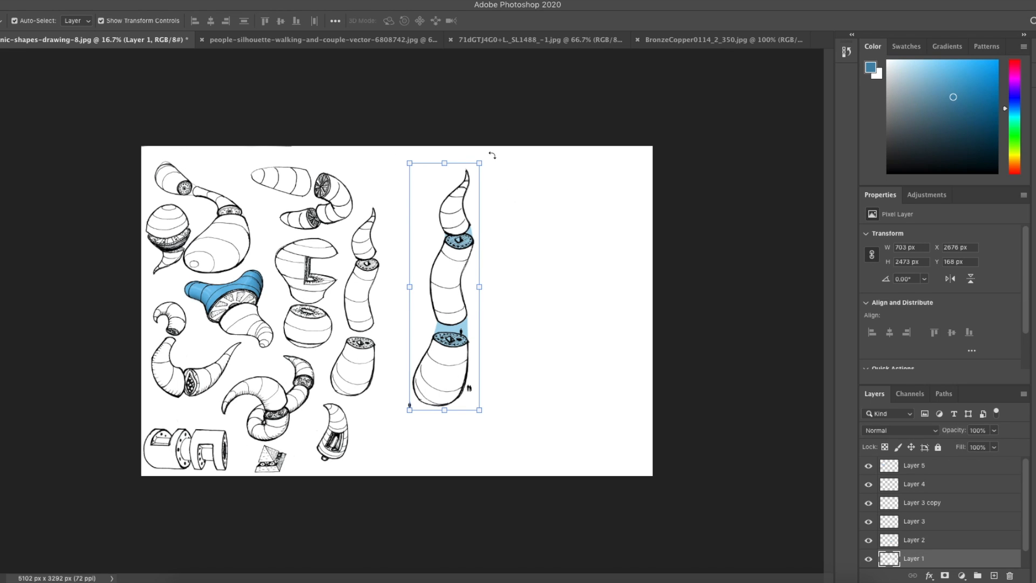
drag(479, 163, 514, 137)
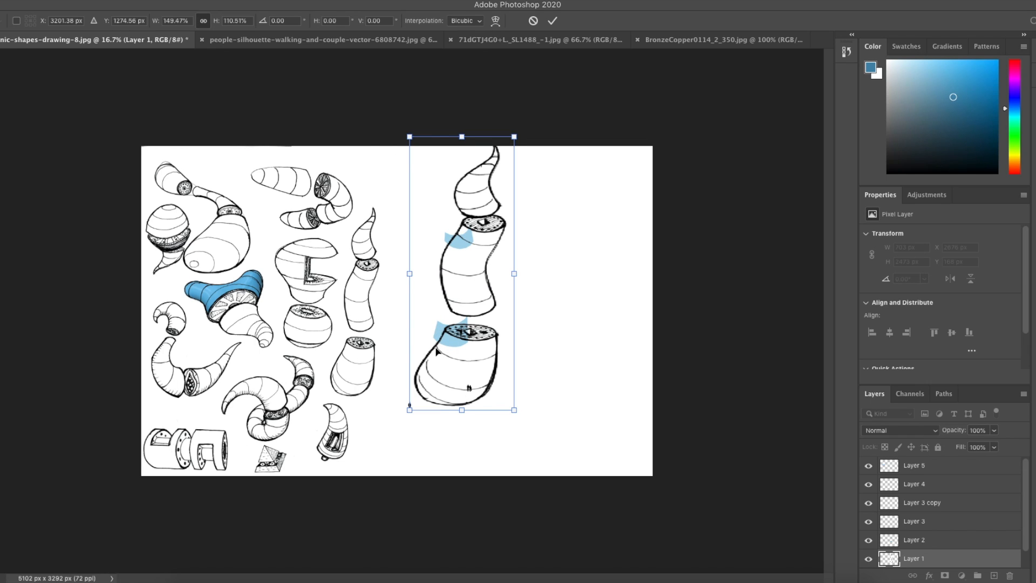
key(ctrl+z)
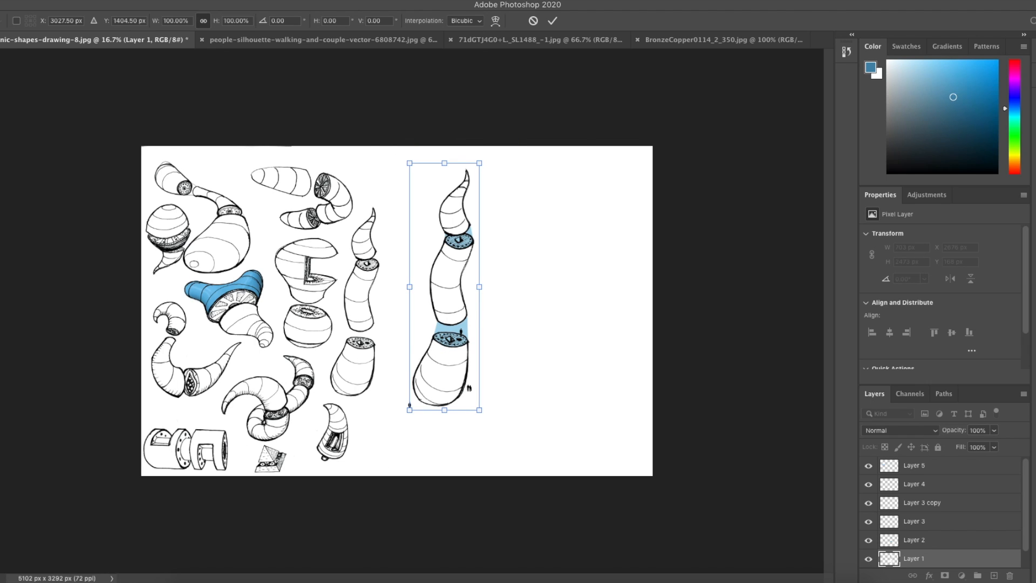
key(Return)
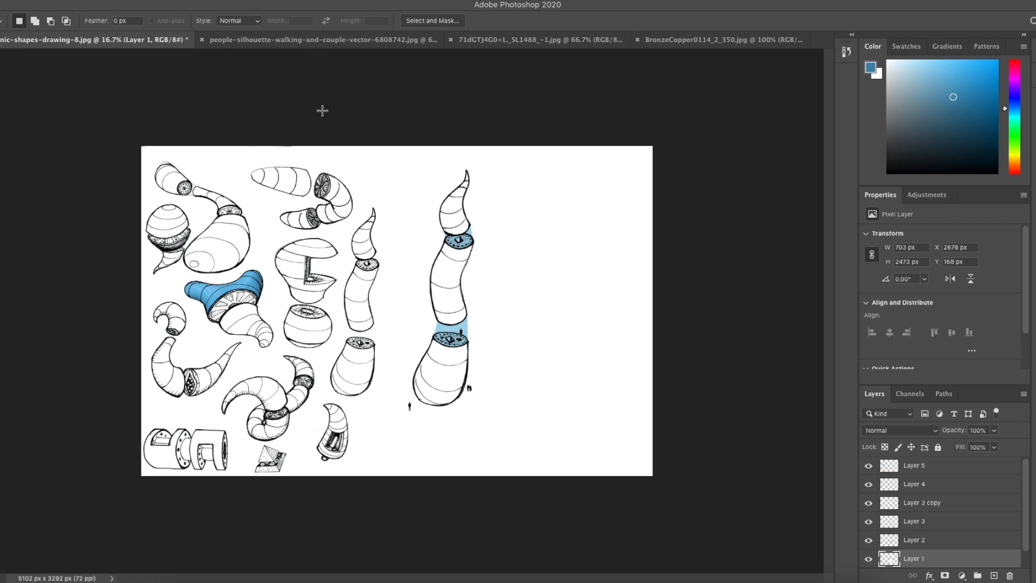
Step: Copy the whole bronze-copper texture image and paste it into the drawing as a new layer
click(670, 40)
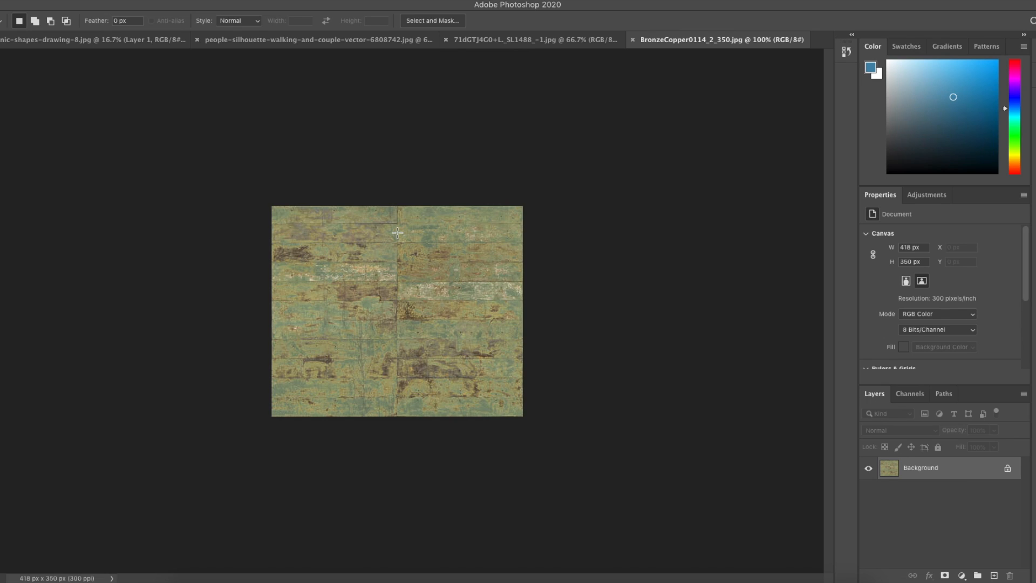
key(ctrl+plus)
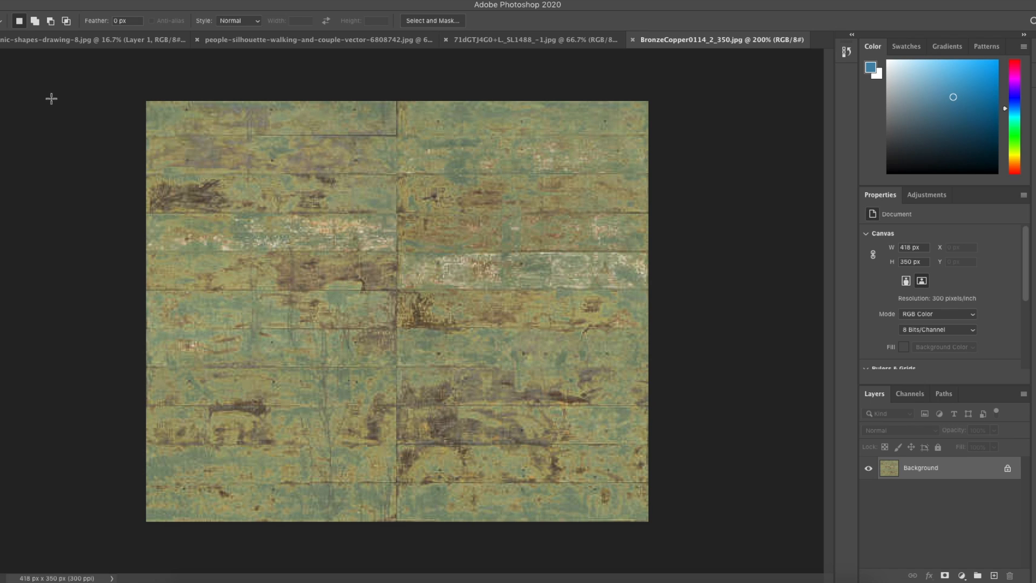
drag(86, 83, 721, 554)
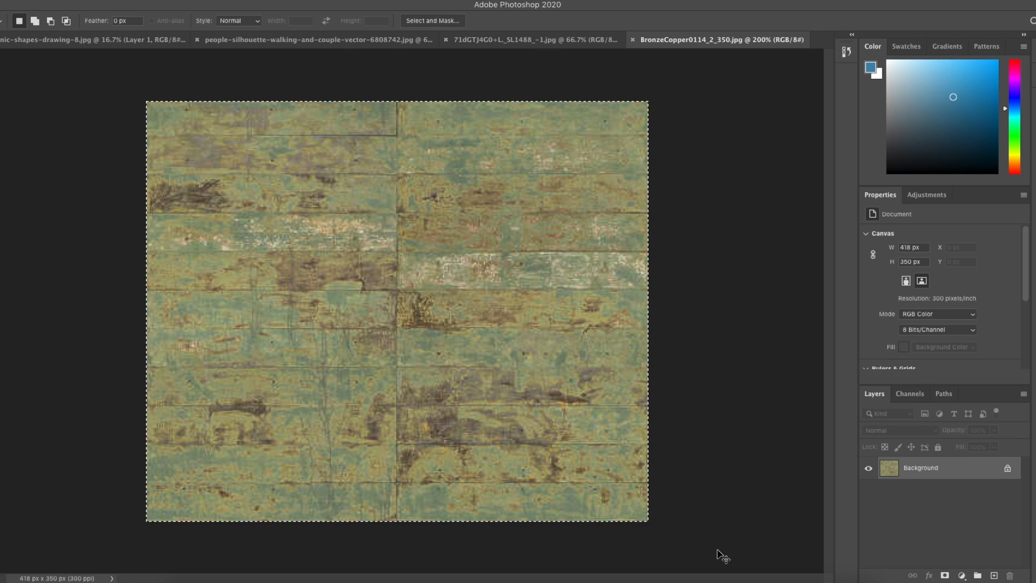
click(106, 40)
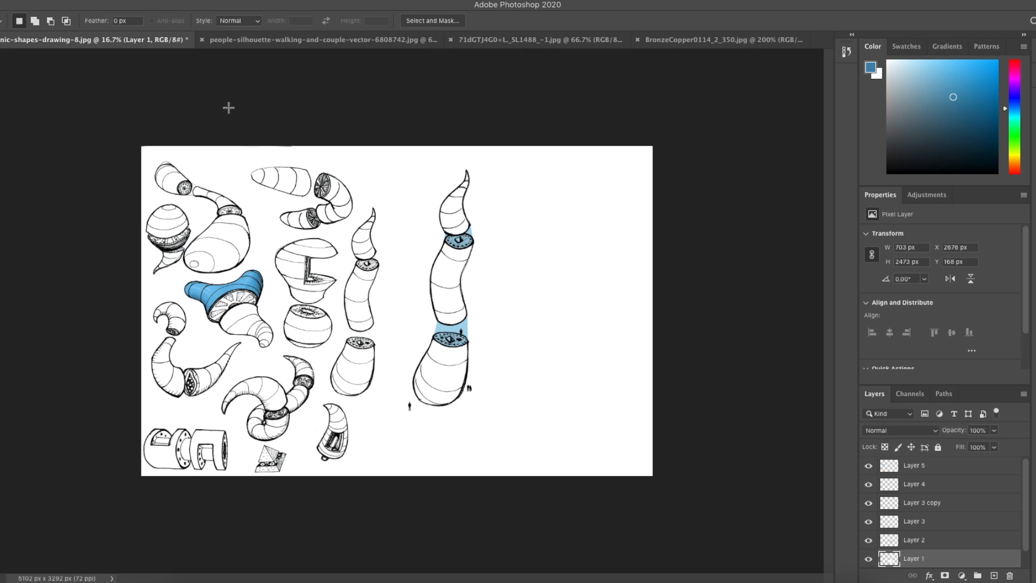
key(ctrl+v)
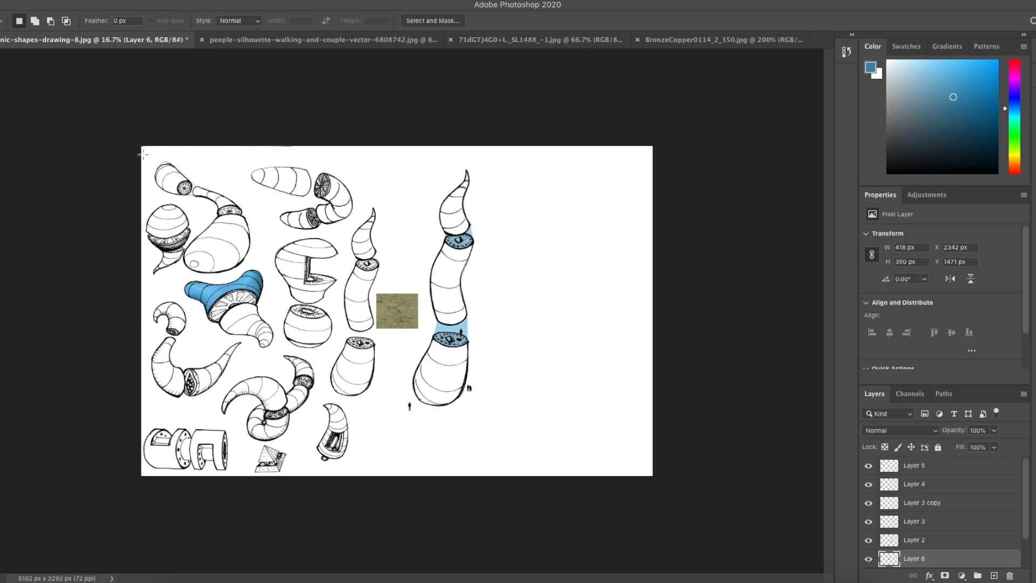
Step: Scale the pasted bronze-copper texture up so it covers most of the drawing
key(v)
drag(418, 327, 570, 426)
drag(361, 280, 160, 169)
drag(403, 329, 423, 321)
key(Return)
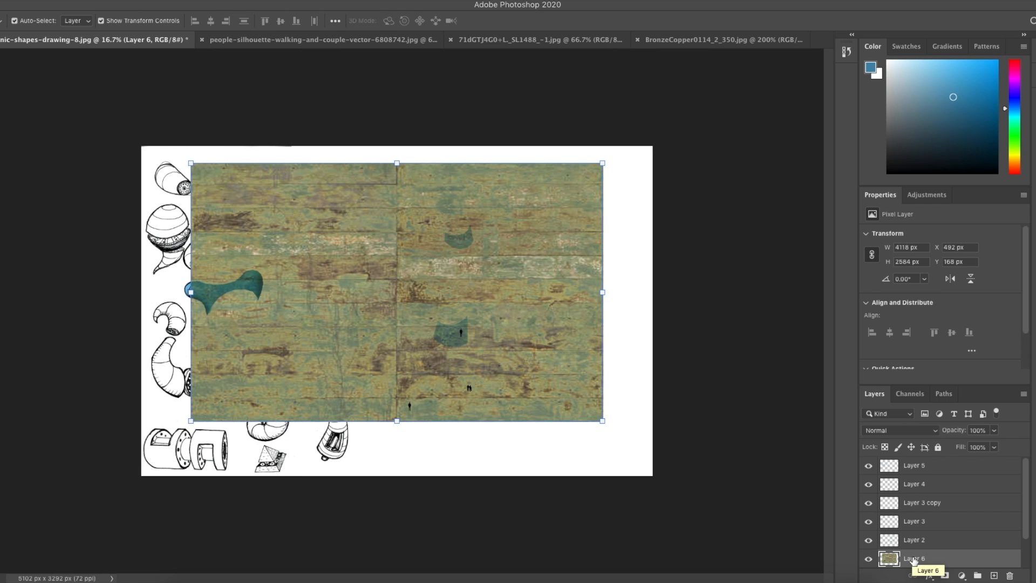
Step: Move the texture layer to the top of the layer stack and set its opacity to 54%
drag(914, 561, 906, 467)
drag(925, 485, 925, 466)
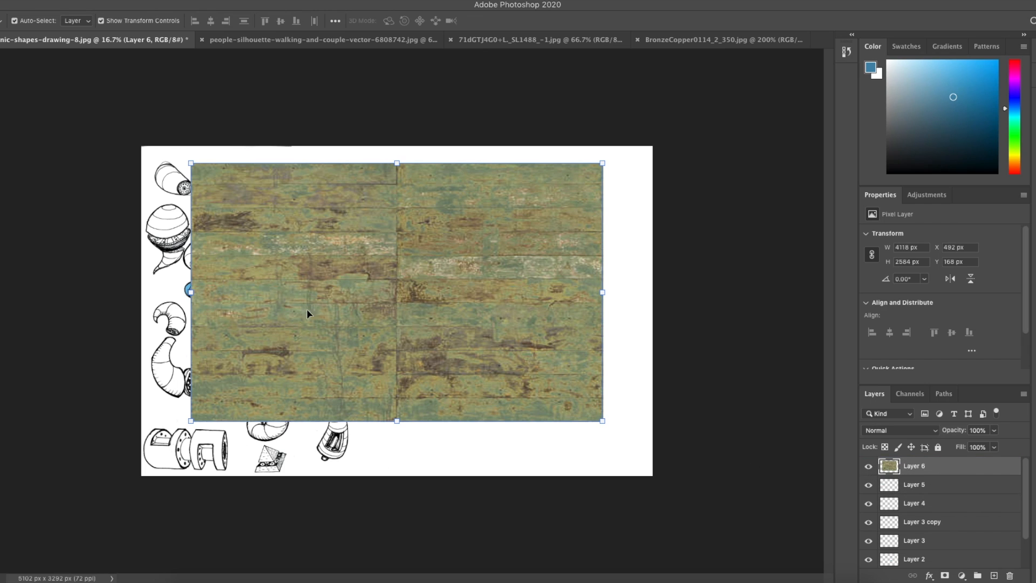
click(994, 430)
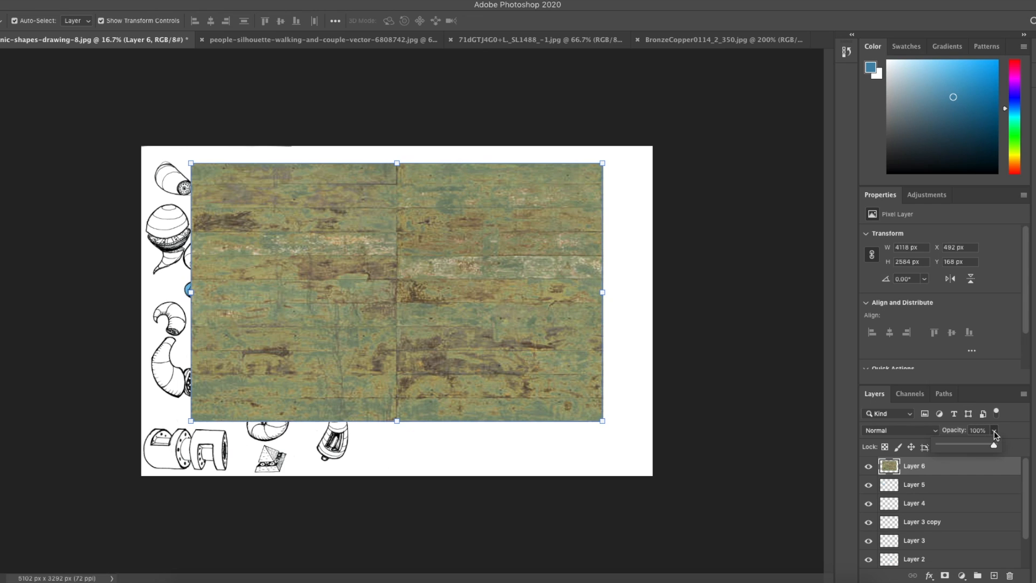
click(995, 446)
click(994, 431)
drag(986, 446, 969, 446)
Step: Shift the texture slightly and delete its parts outside the tall column, leaving a vertical strip over it
click(311, 352)
drag(310, 352, 316, 358)
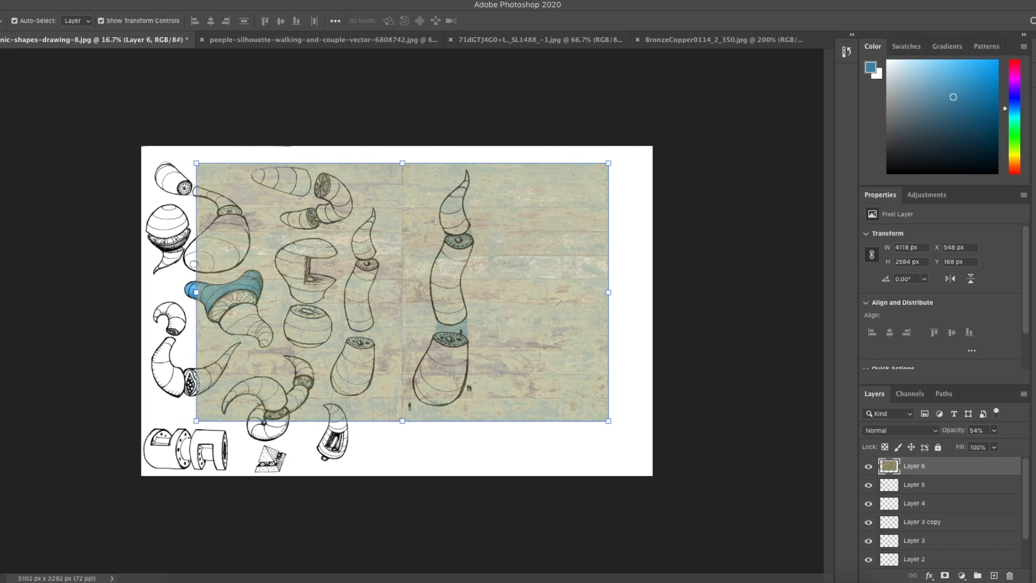
key(m)
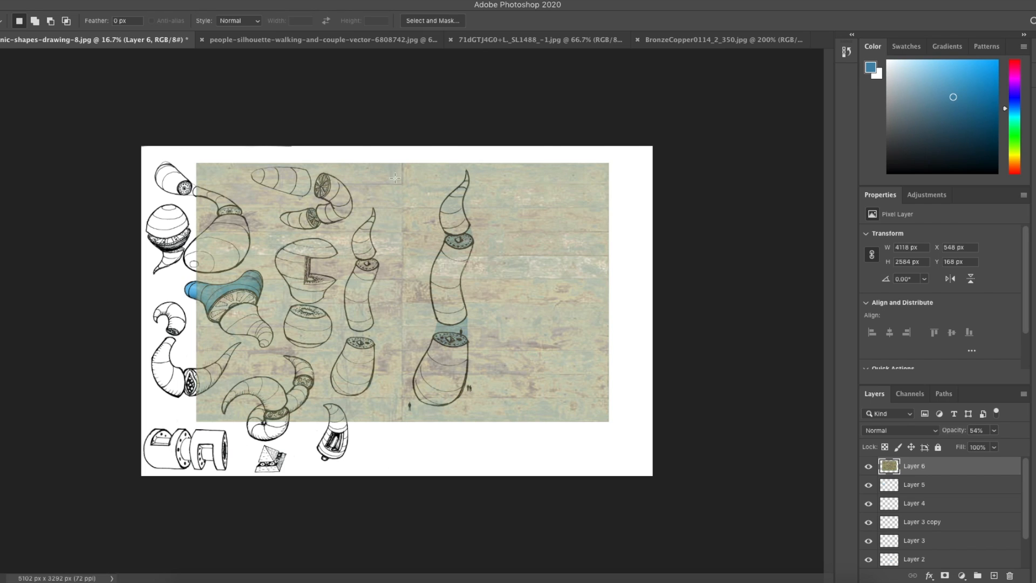
click(1, 71)
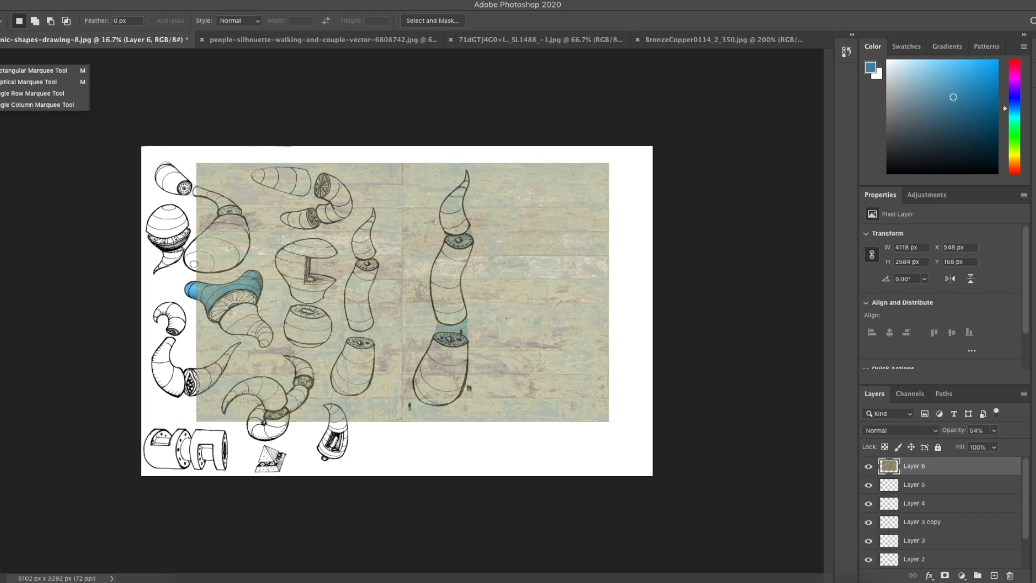
click(20, 74)
drag(178, 146, 408, 438)
key(Delete)
key(ctrl+d)
drag(640, 146, 479, 463)
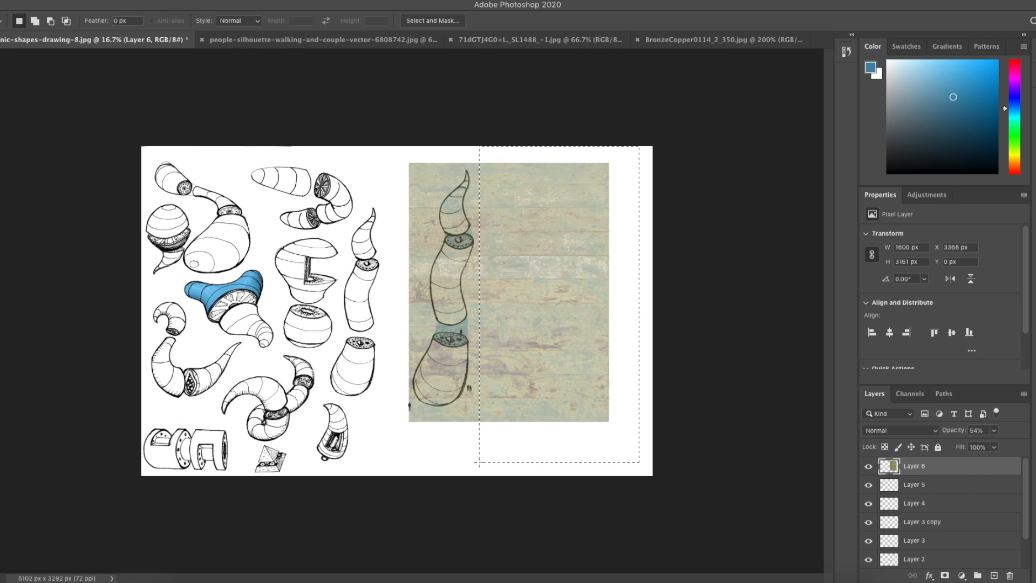
key(Delete)
key(ctrl+d)
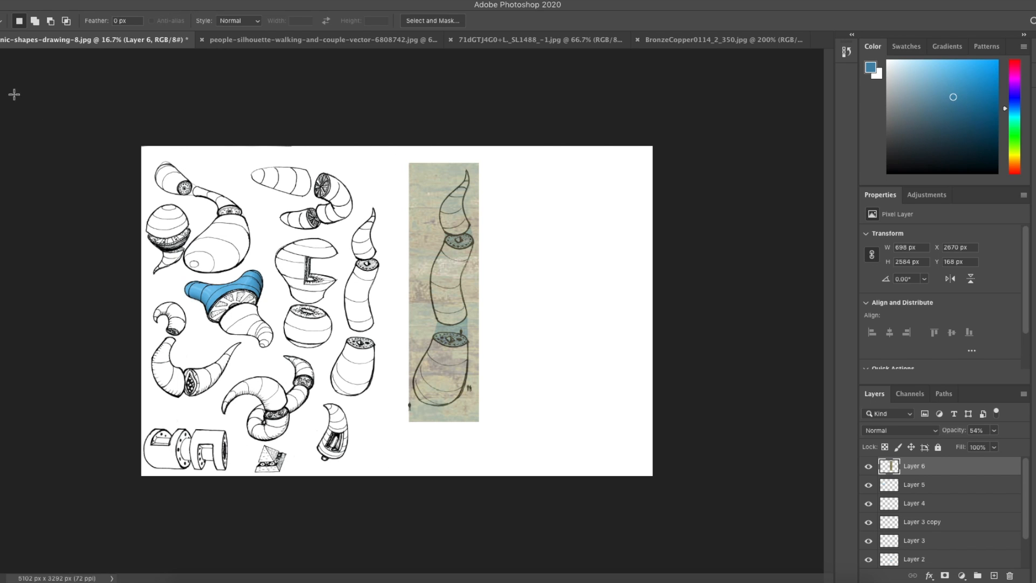
Step: Warp the texture strip, rounding its bottom to match the base of the tall column
key(v)
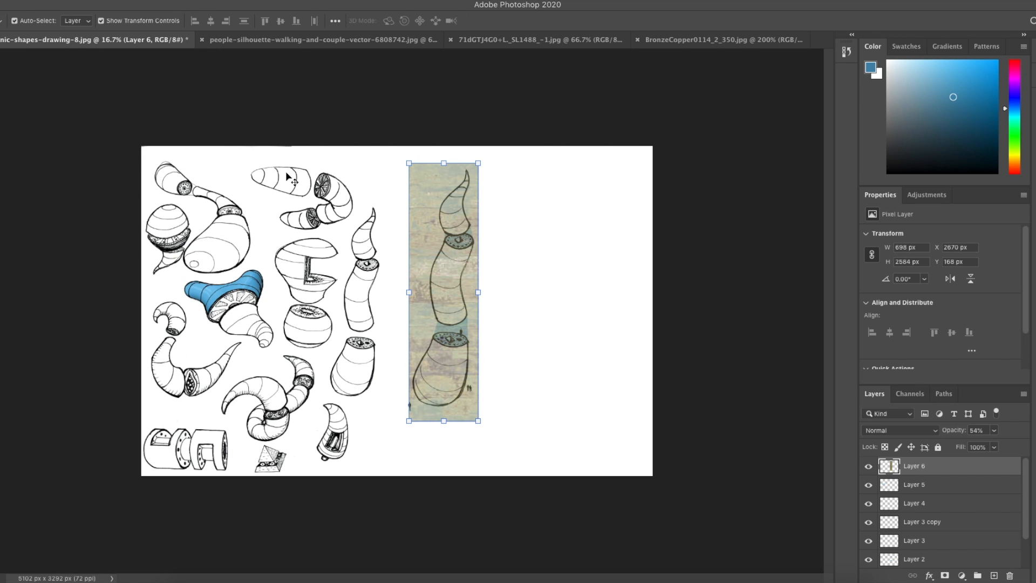
key(ctrl+plus)
key(ctrl+plus)
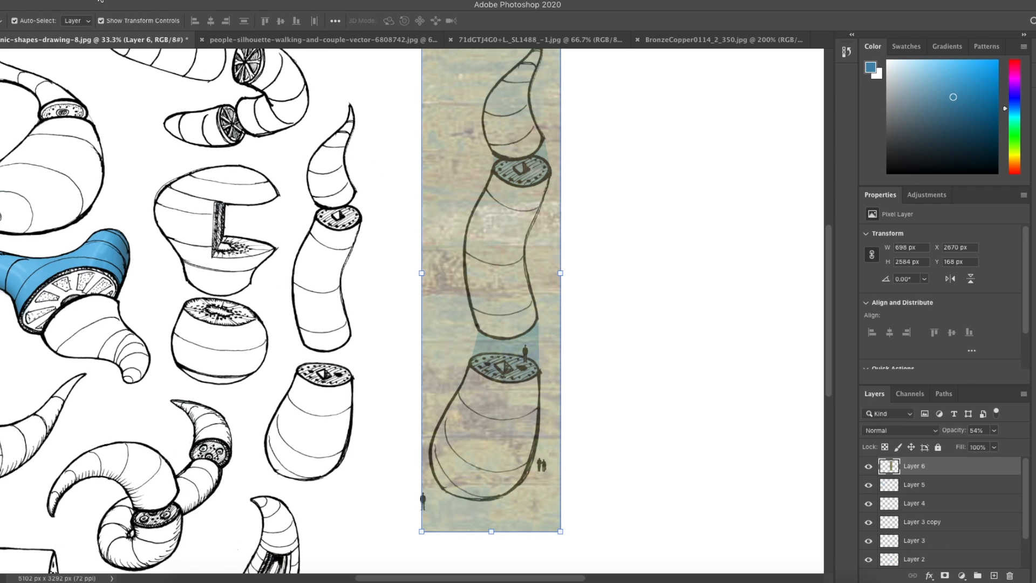
click(64, 1)
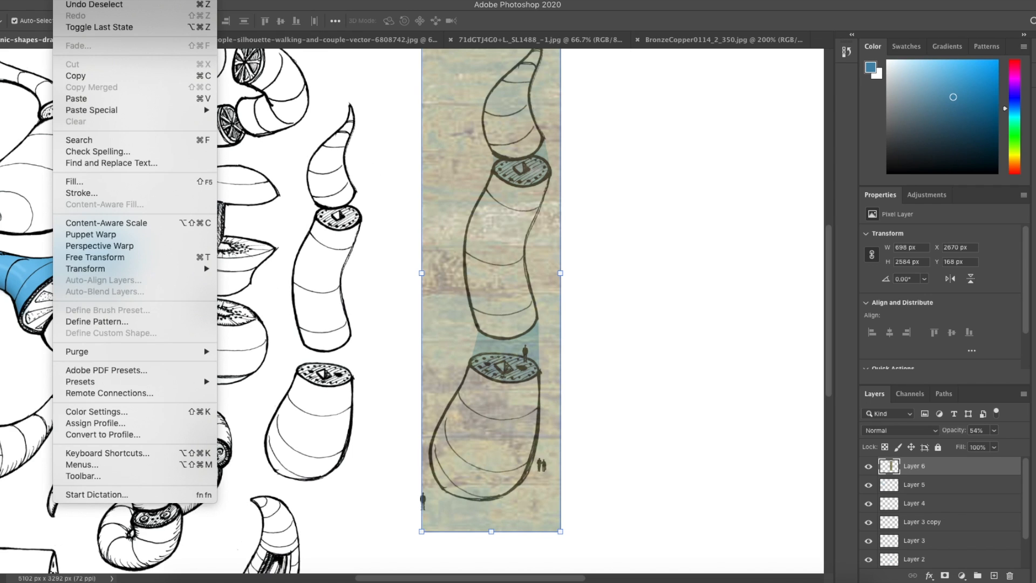
mouse_move(111, 269)
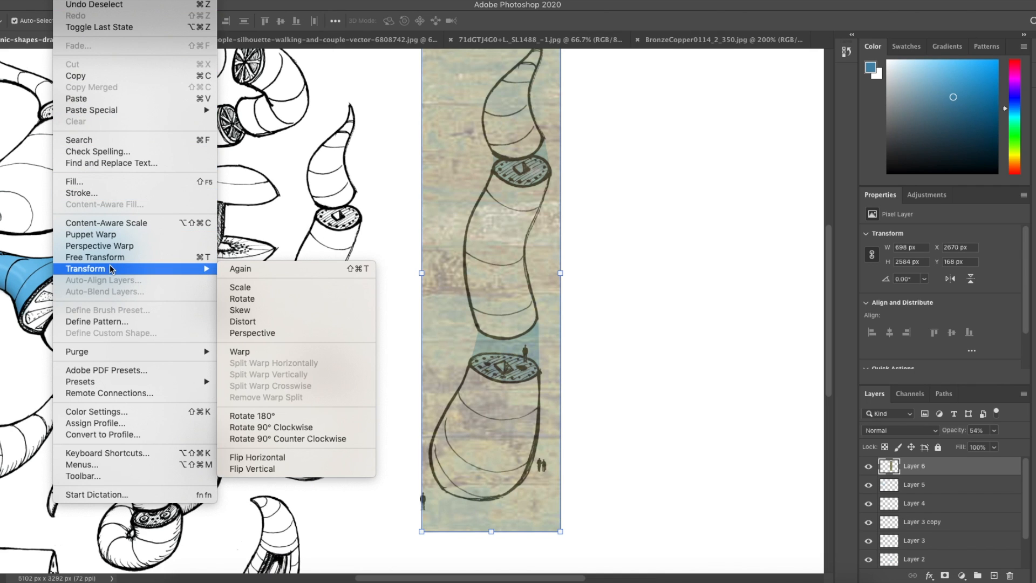
click(293, 352)
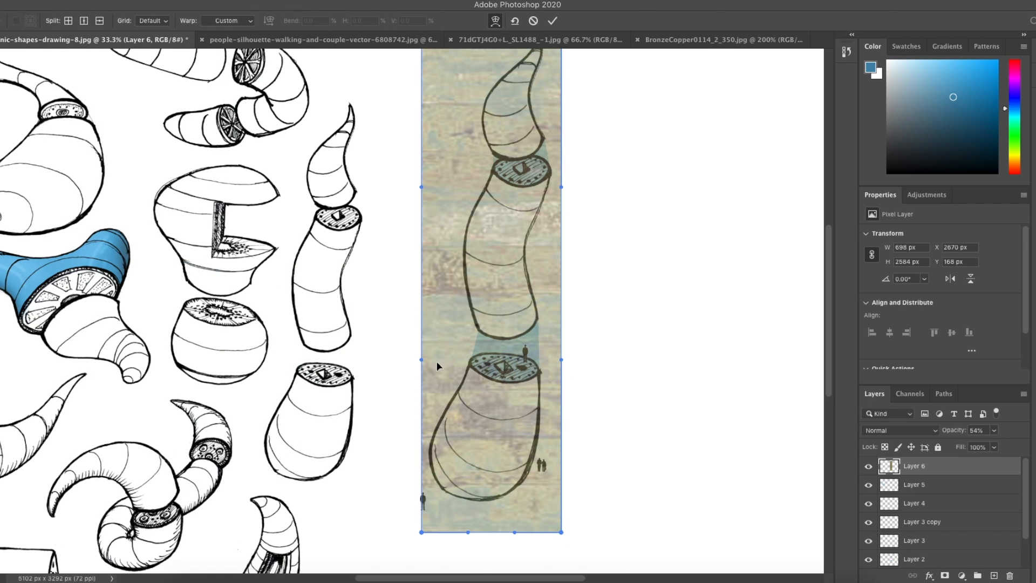
drag(562, 534, 559, 484)
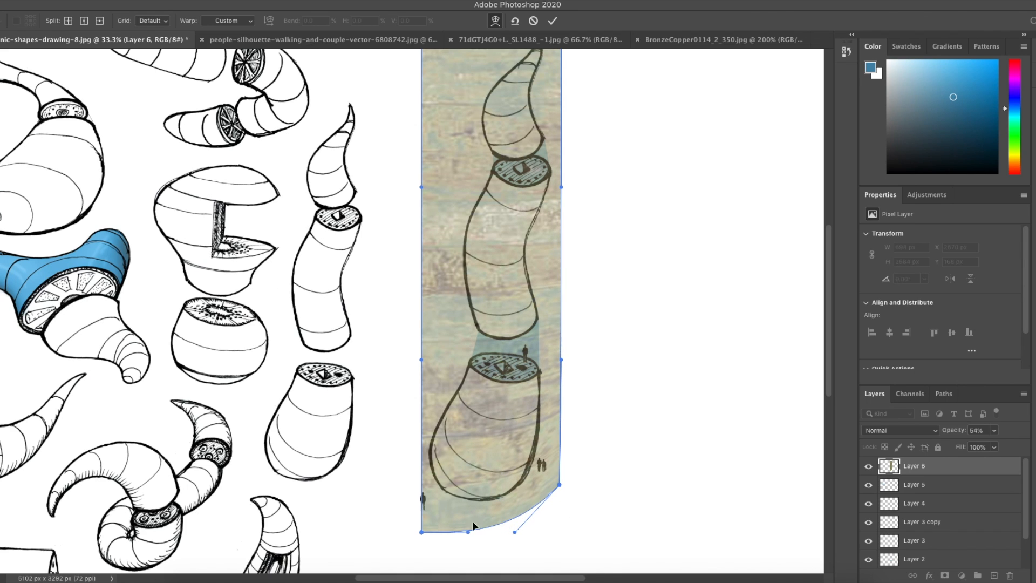
drag(419, 530, 413, 484)
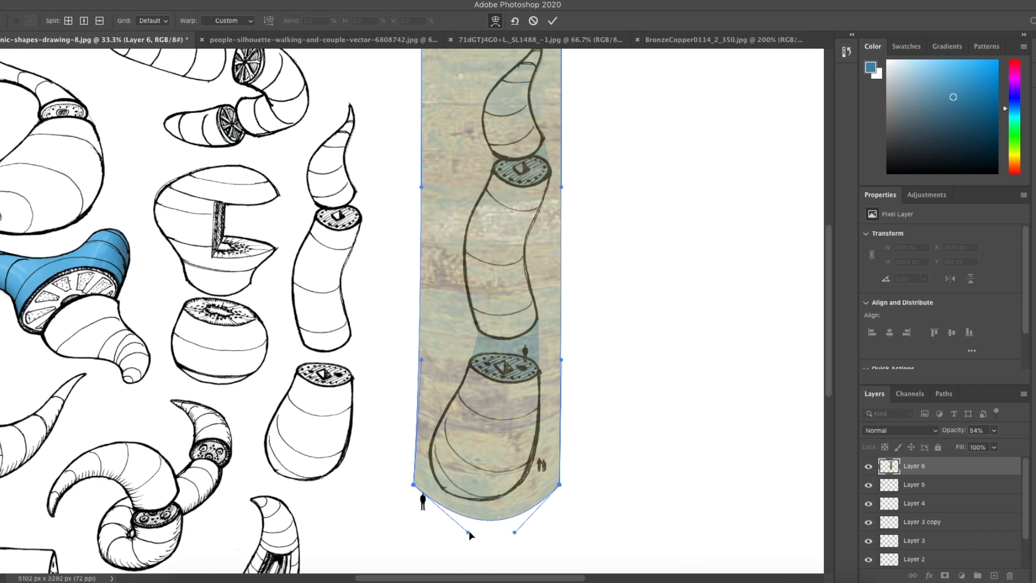
drag(468, 533, 443, 539)
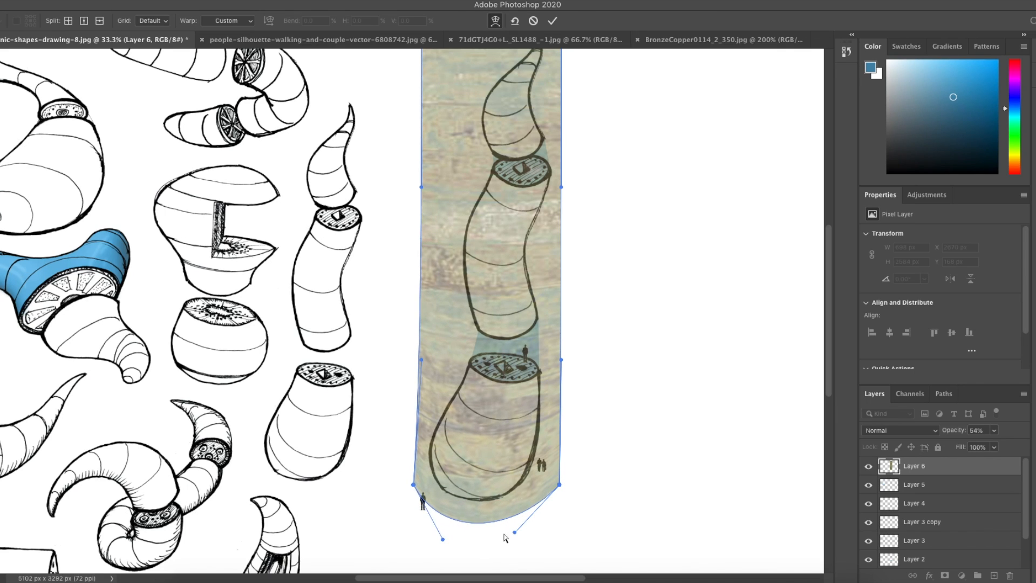
drag(516, 534, 546, 549)
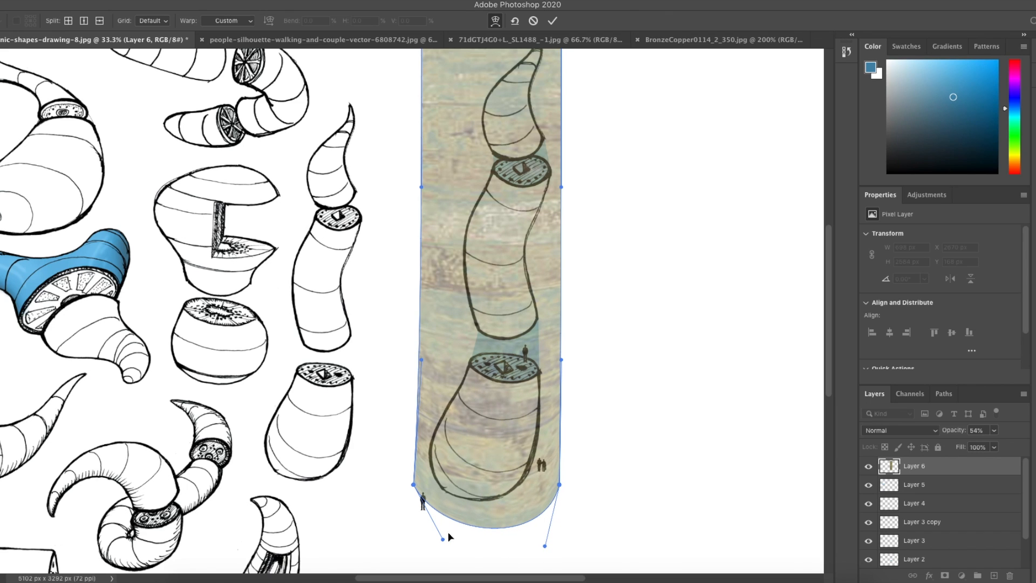
drag(442, 540, 428, 548)
drag(413, 479, 411, 436)
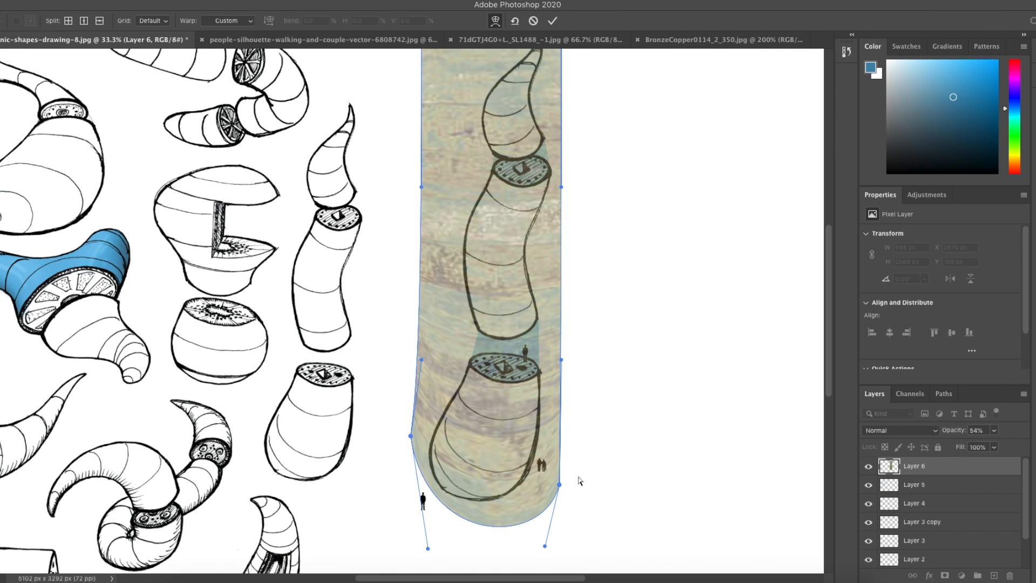
drag(561, 484, 555, 442)
scroll(555, 441, up, 3)
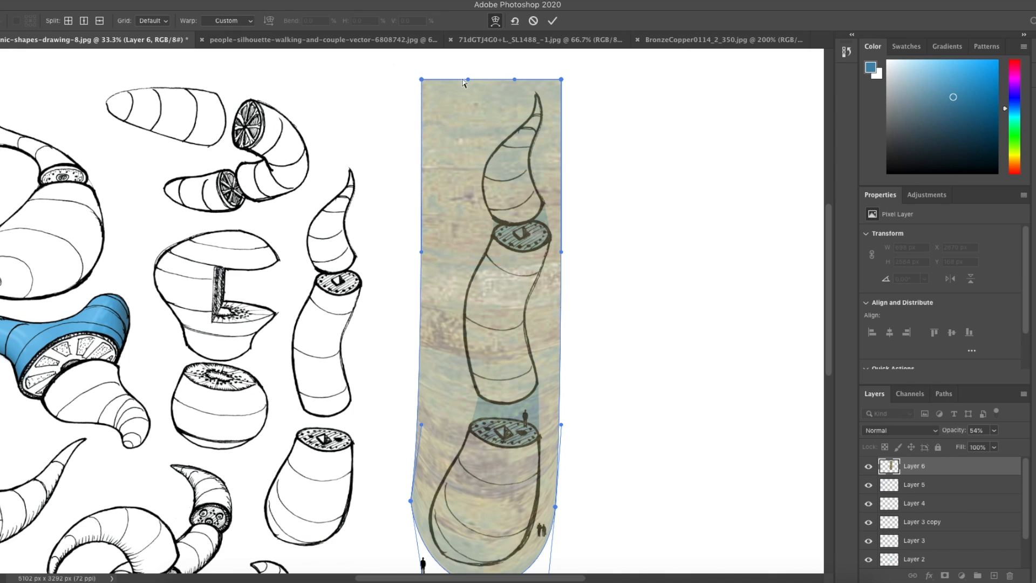
Step: Pull the warp's top and side handles to taper the strip along the column's tip, then apply the warp
drag(468, 81, 471, 159)
drag(515, 80, 559, 163)
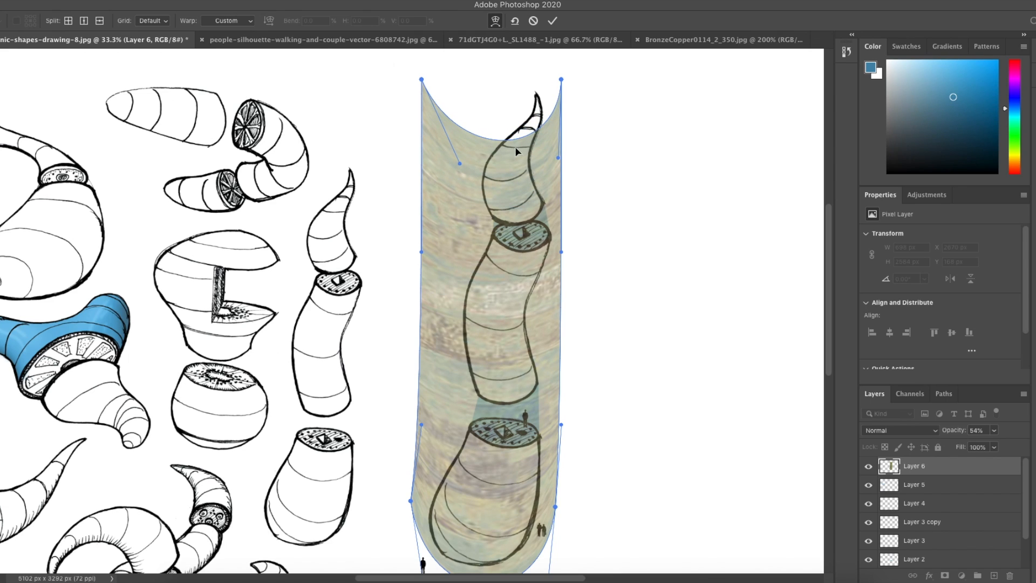
drag(422, 80, 423, 48)
scroll(537, 126, up, 4)
drag(562, 165, 581, 52)
drag(424, 135, 497, 89)
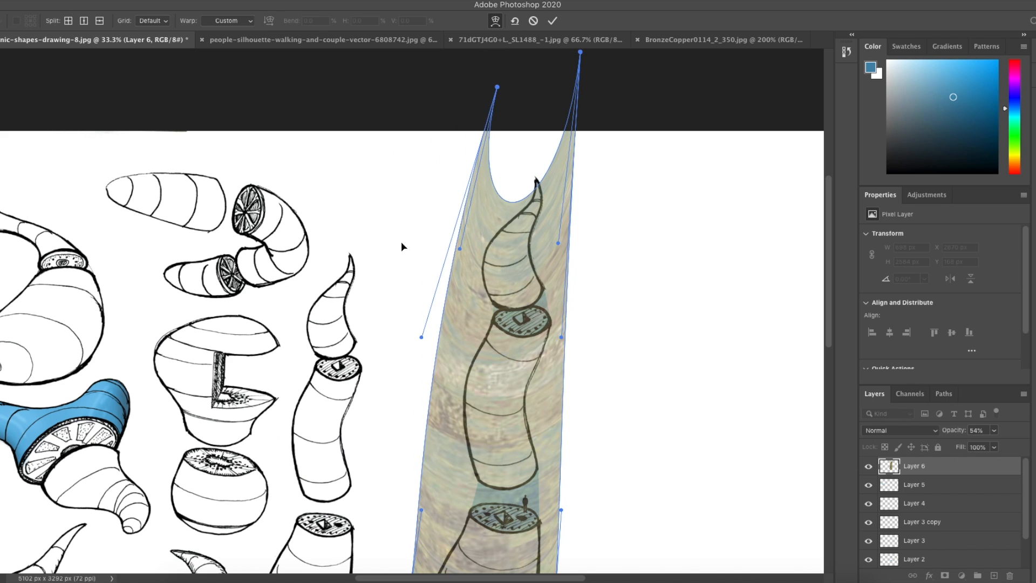
scroll(400, 241, down, 3)
drag(410, 509, 413, 492)
drag(555, 520, 543, 444)
scroll(545, 274, right, 2)
drag(548, 262, 540, 261)
scroll(540, 194, up, 3)
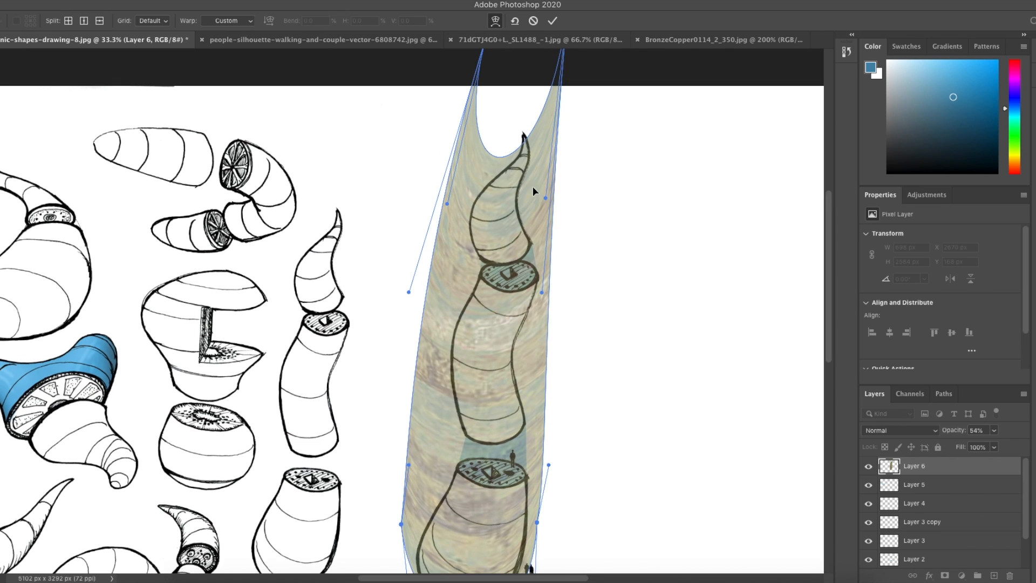
scroll(532, 191, up, 5)
drag(567, 75, 569, 69)
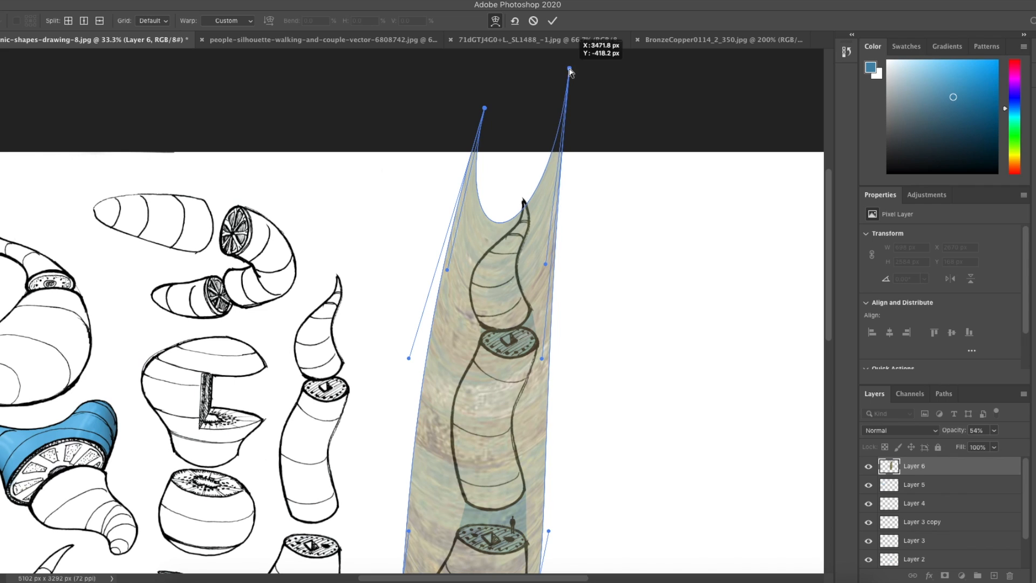
drag(546, 264, 571, 211)
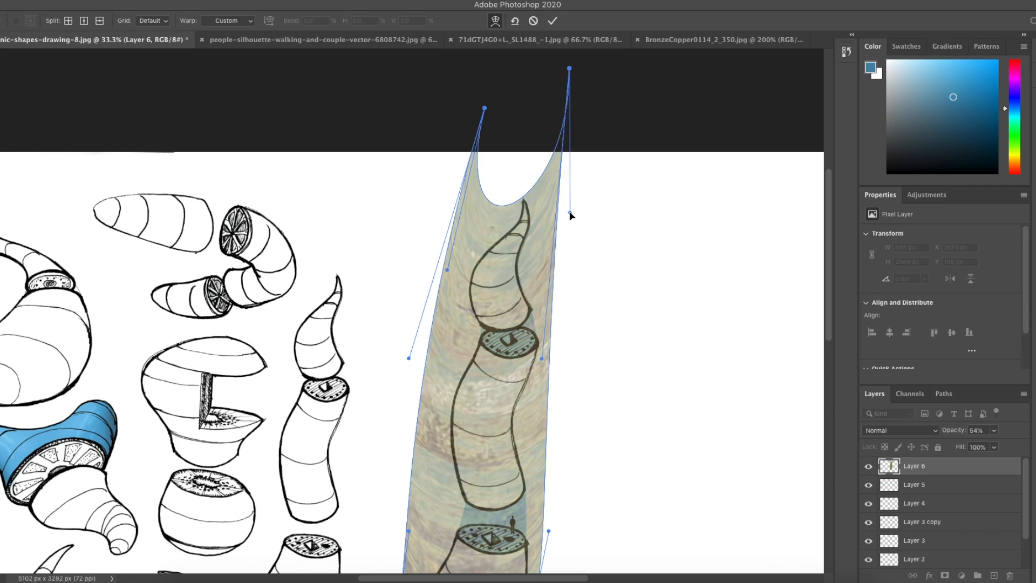
scroll(502, 410, down, 8)
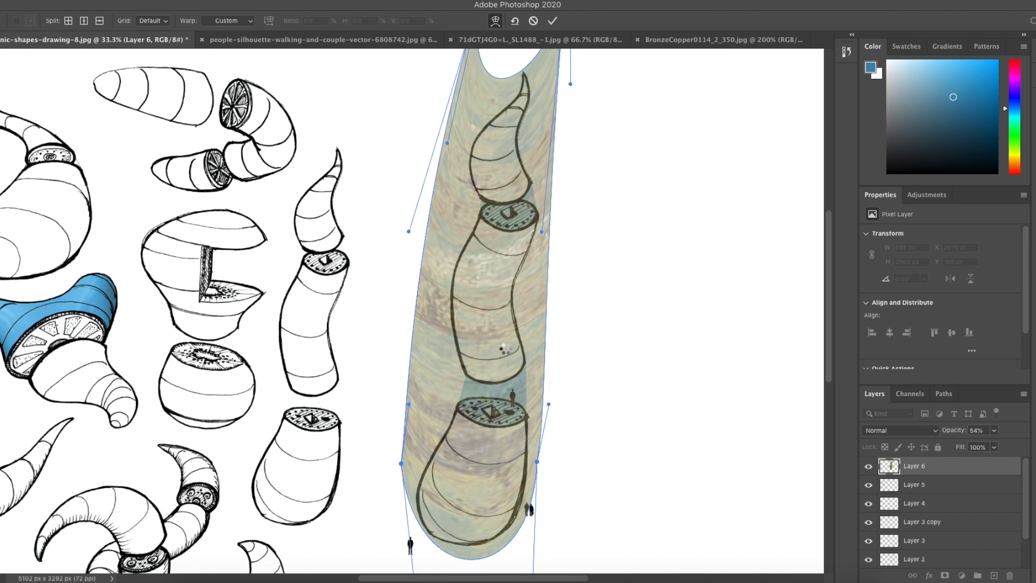
key(Return)
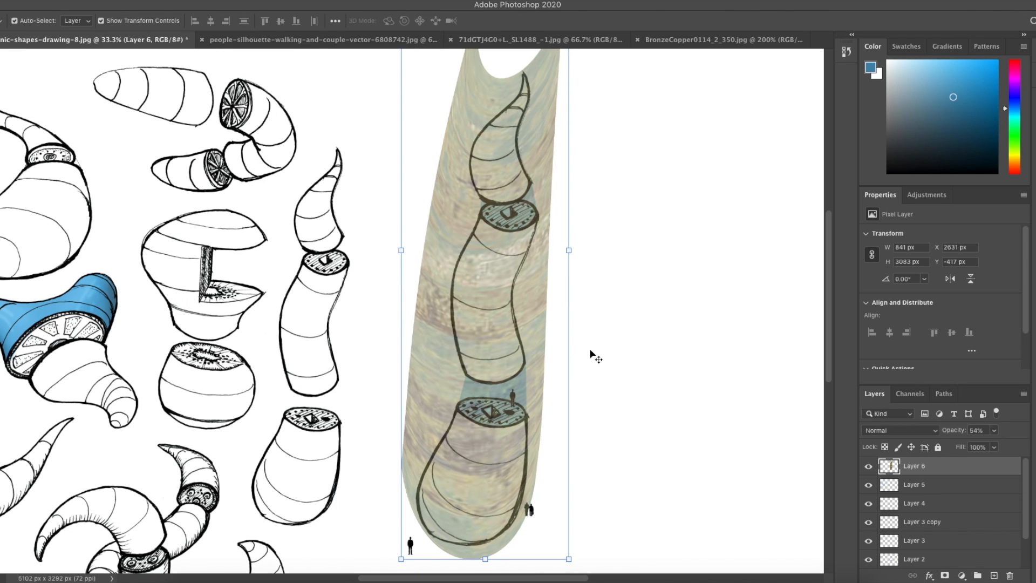
scroll(578, 360, right, 2)
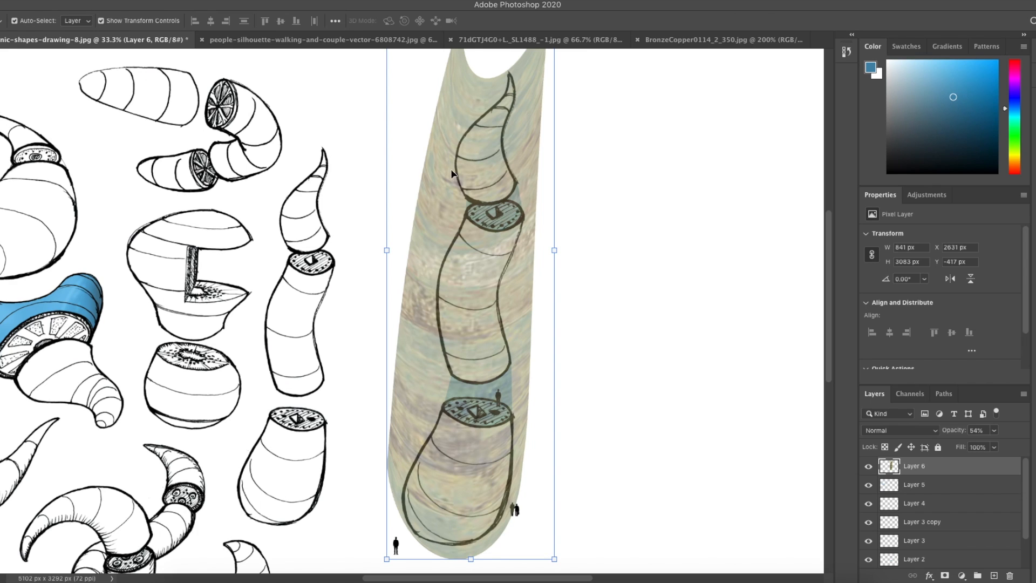
key(e)
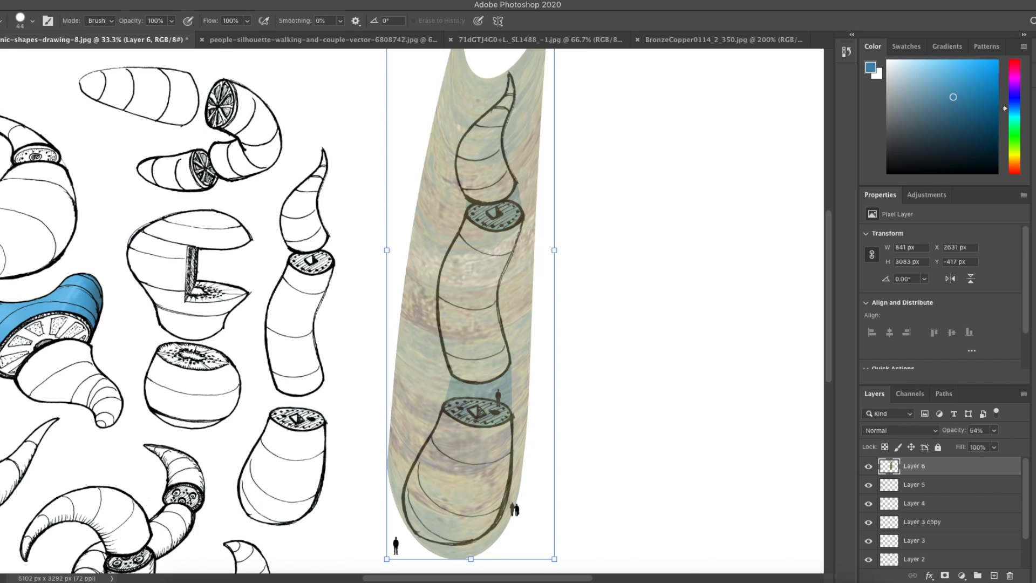
drag(537, 239, 507, 304)
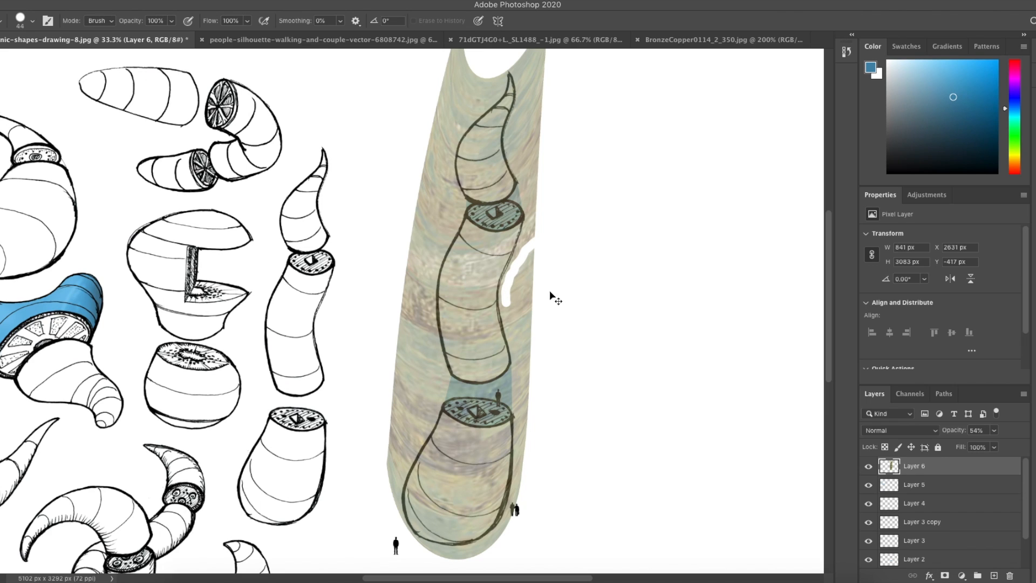
key(ctrl+z)
Step: Select Layer 1 and use the Magic Wand to select the tall column's inner areas, adding the second part
key(l)
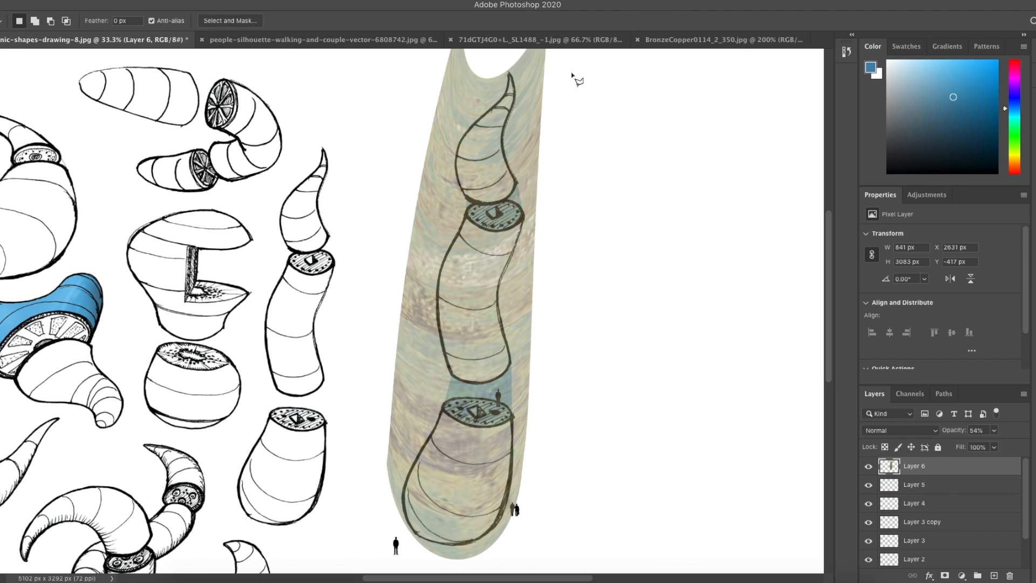
scroll(952, 512, down, 2)
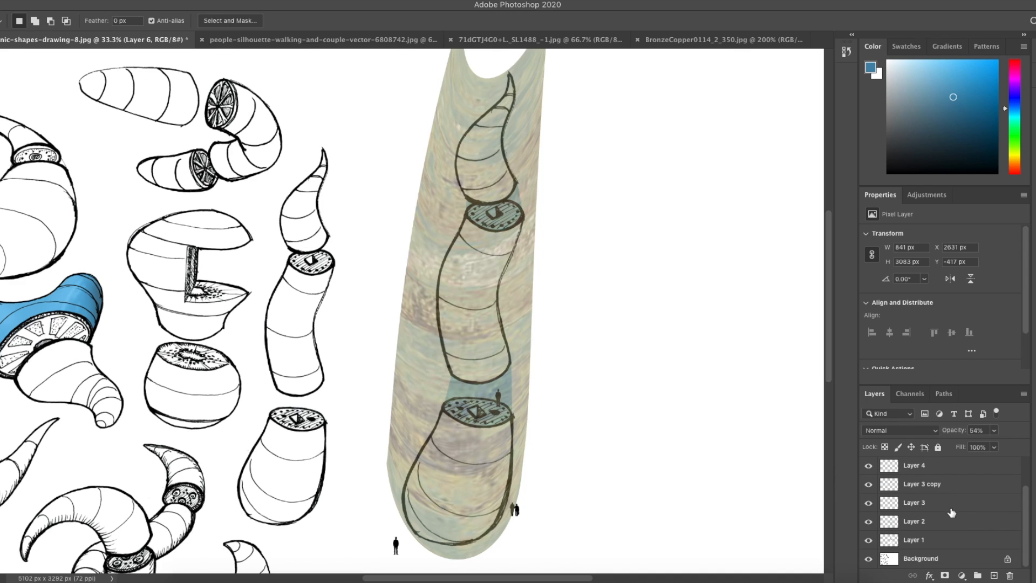
click(934, 542)
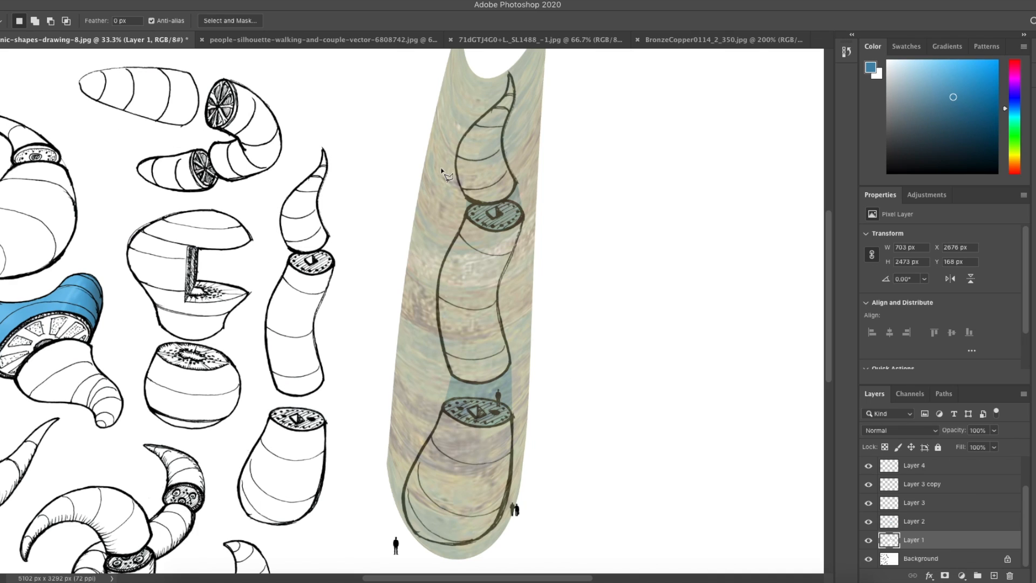
key(w)
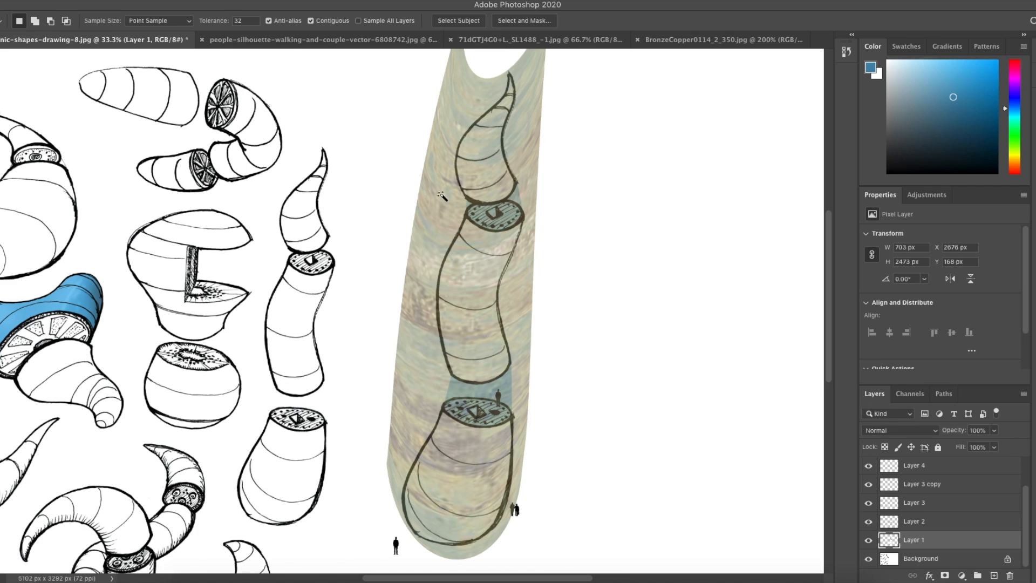
click(510, 275)
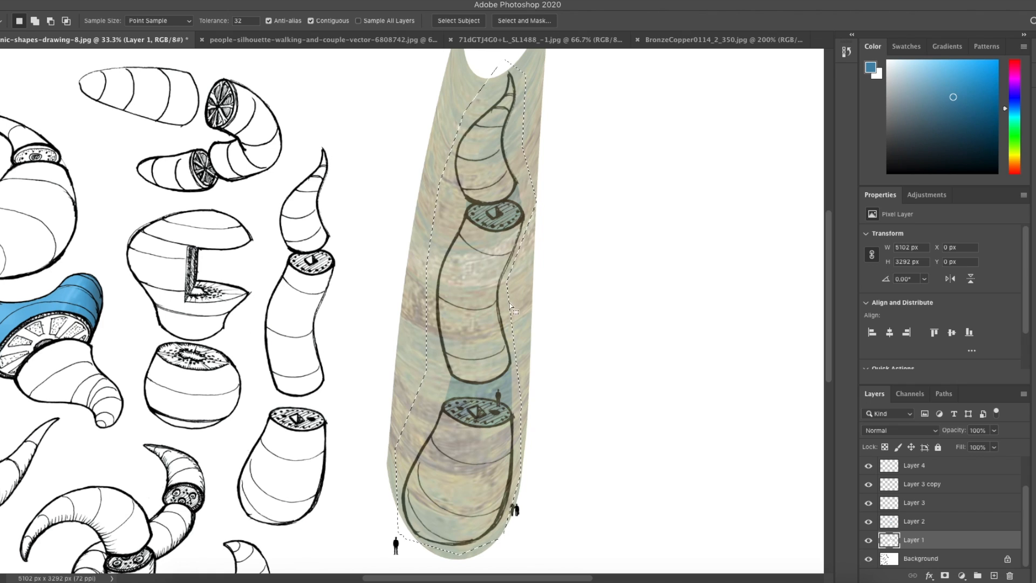
key(shift)
click(509, 322)
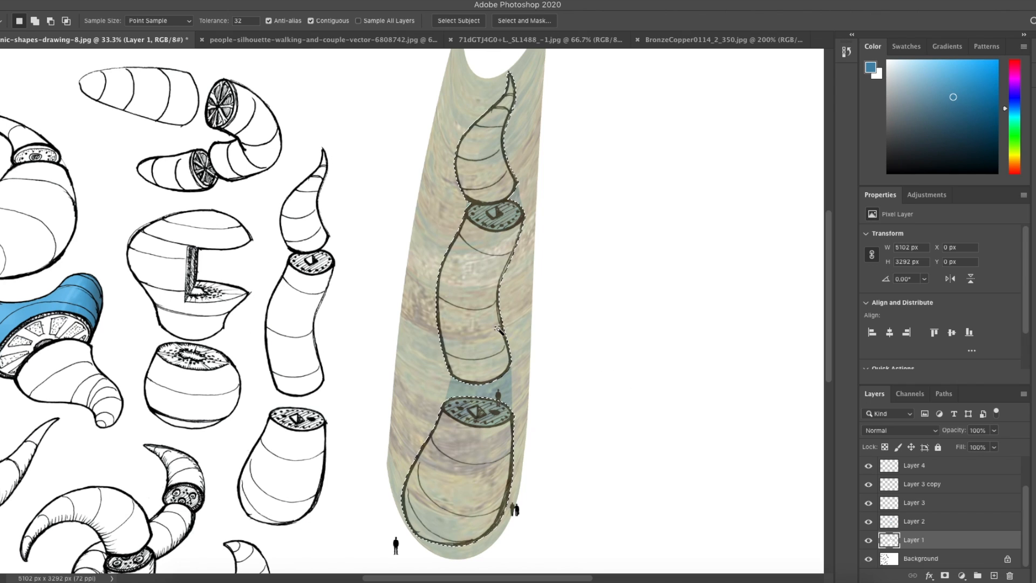
Step: Select the texture layer and delete the texture outside the tall column's selected areas, leaving it only inside the column
scroll(938, 506, up, 3)
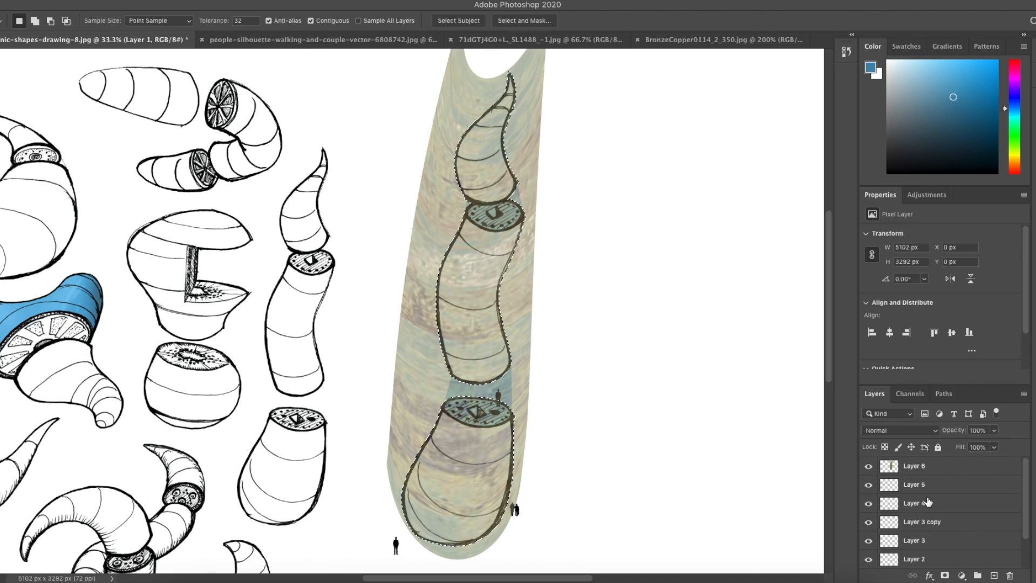
click(925, 469)
key(Delete)
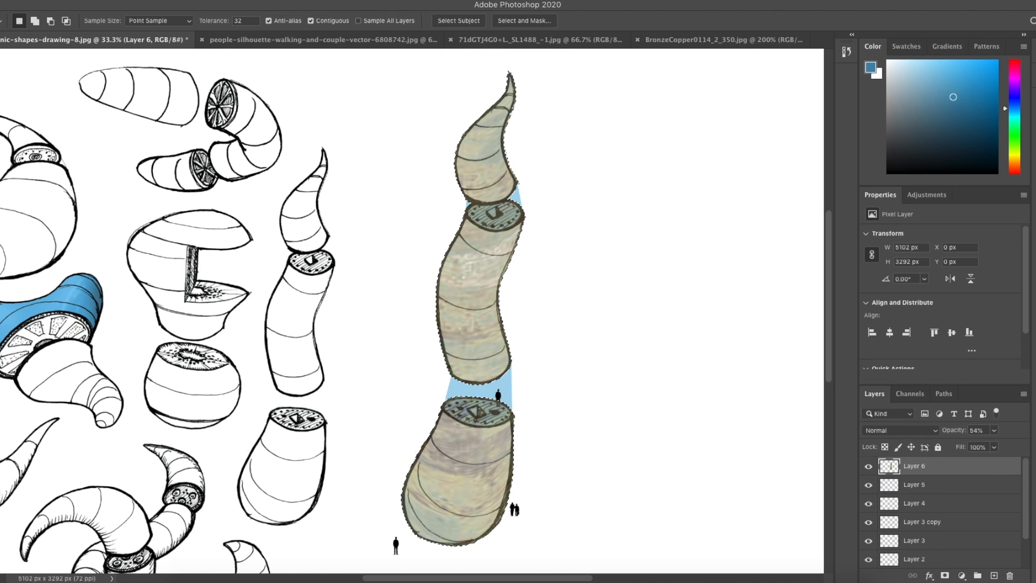
key(super+z)
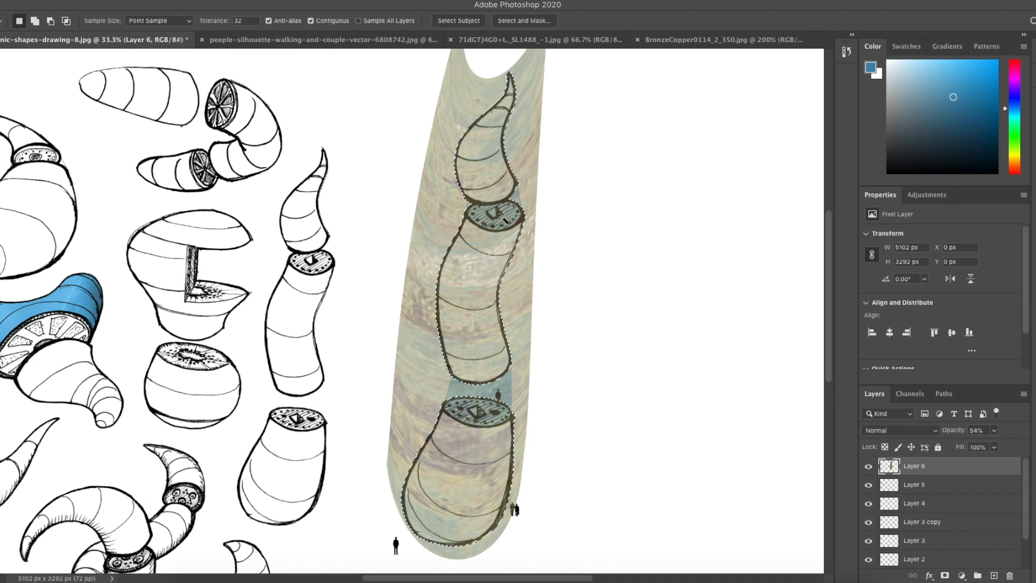
key(Delete)
scroll(505, 216, up, 7)
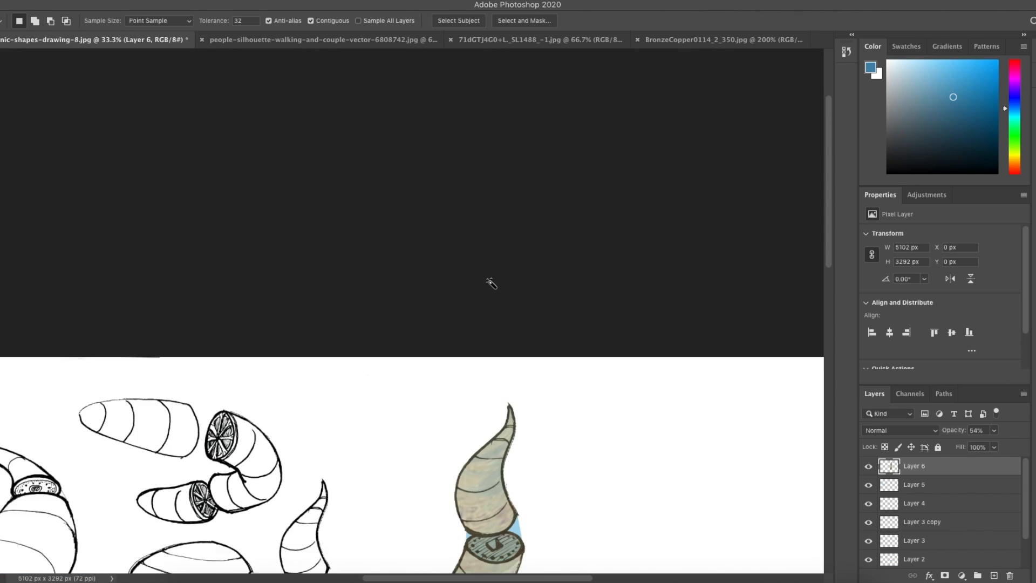
scroll(491, 283, down, 3)
scroll(492, 285, down, 3)
scroll(491, 284, down, 3)
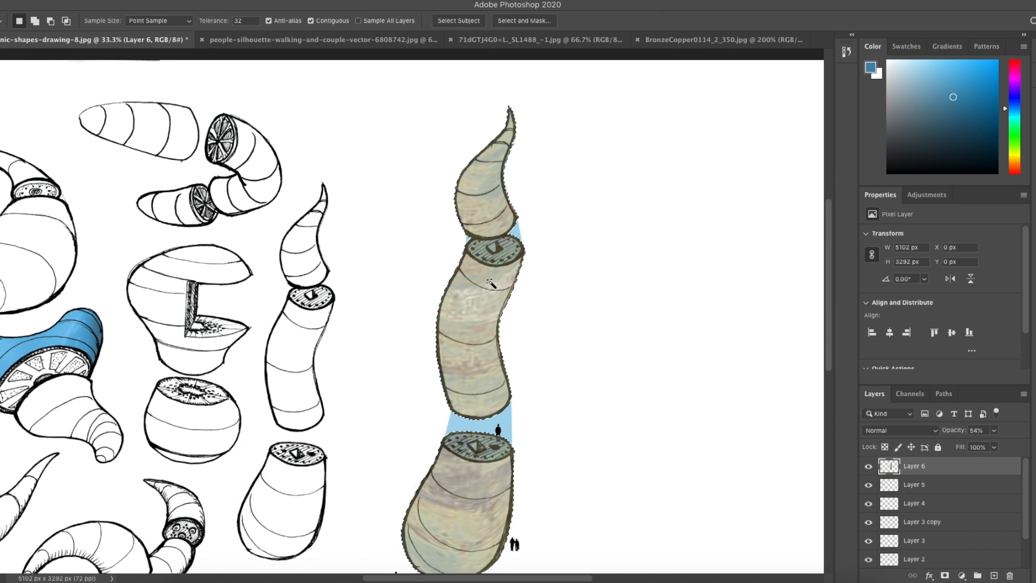
scroll(492, 284, down, 2)
Step: Deselect, then set the texture layer's opacity to 100% and its blend mode to Multiply
key(m)
click(420, 168)
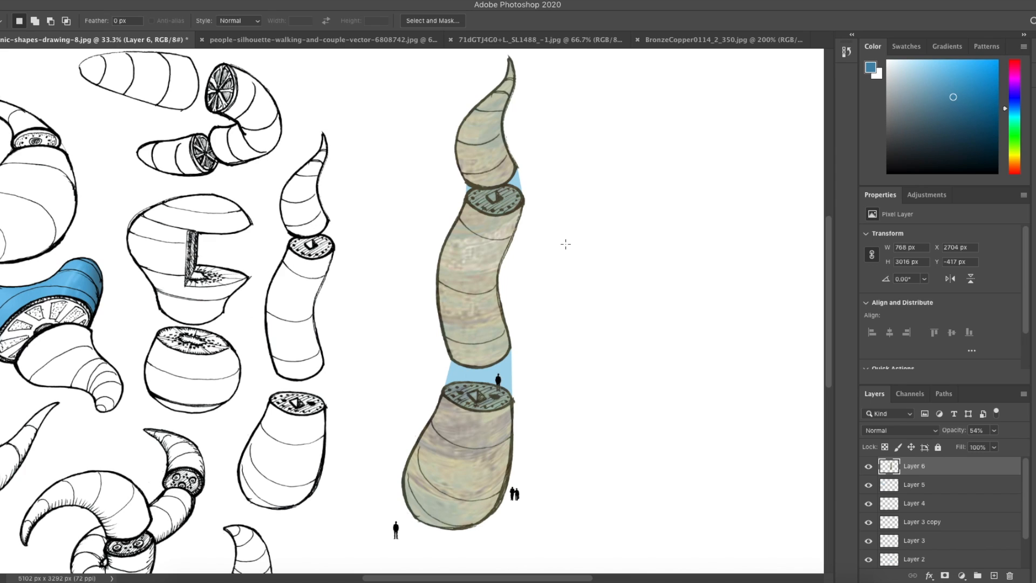
click(995, 432)
drag(992, 446, 961, 448)
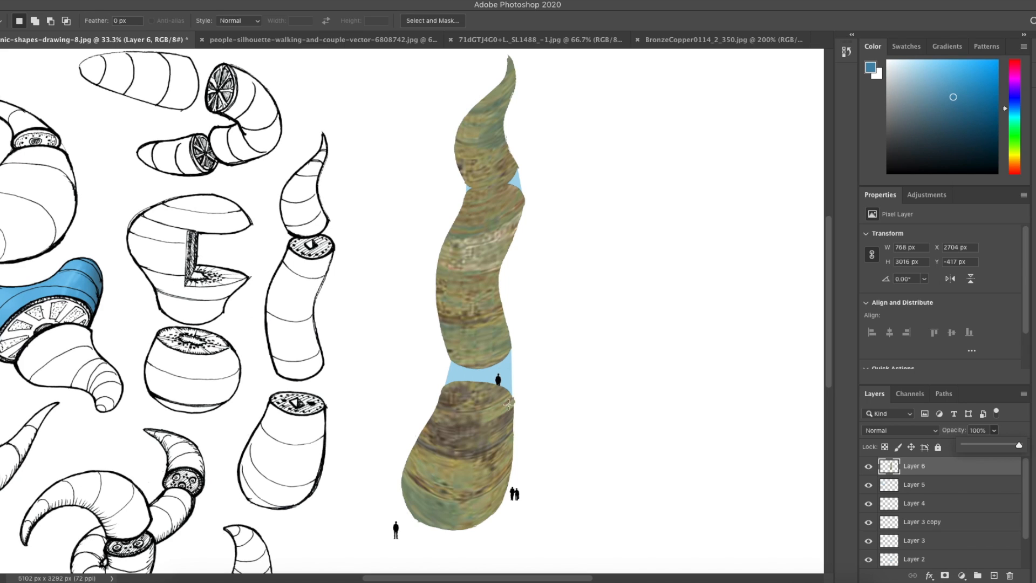
click(899, 431)
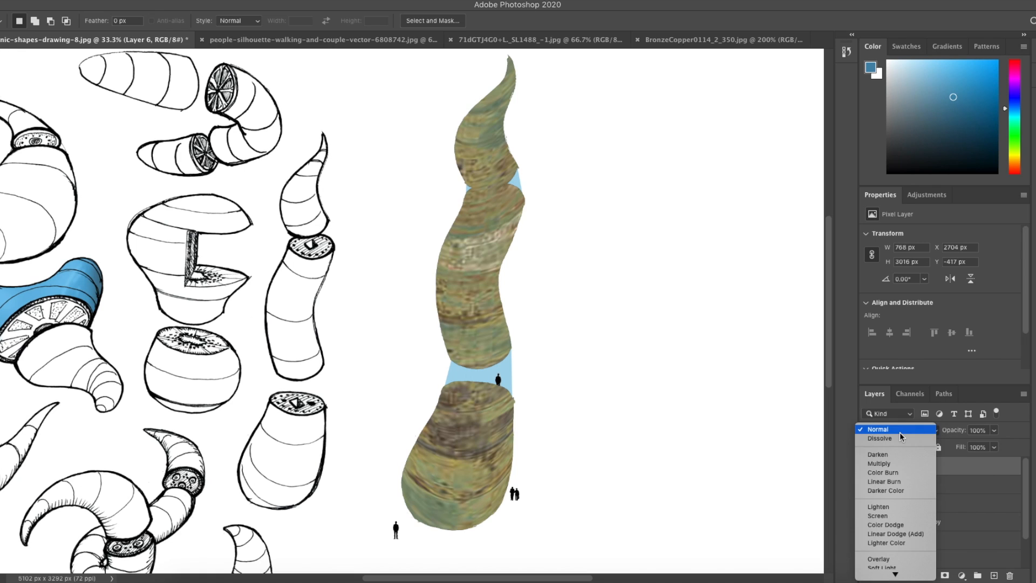
click(897, 464)
Step: Erase the texture from the two disk tops of the tall column with the Eraser
key(ctrl+plus)
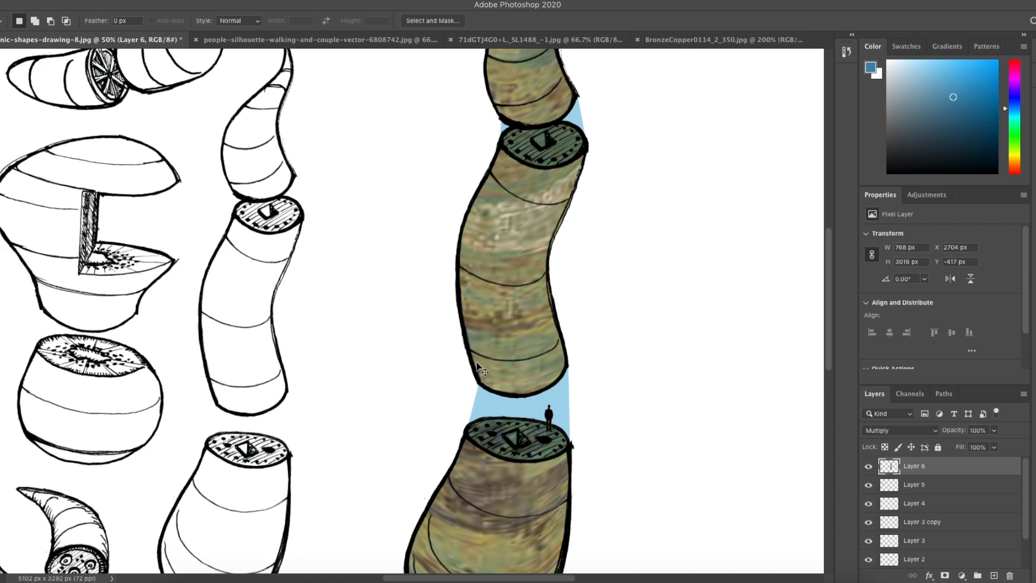
key(ctrl+plus)
scroll(475, 359, down, 1)
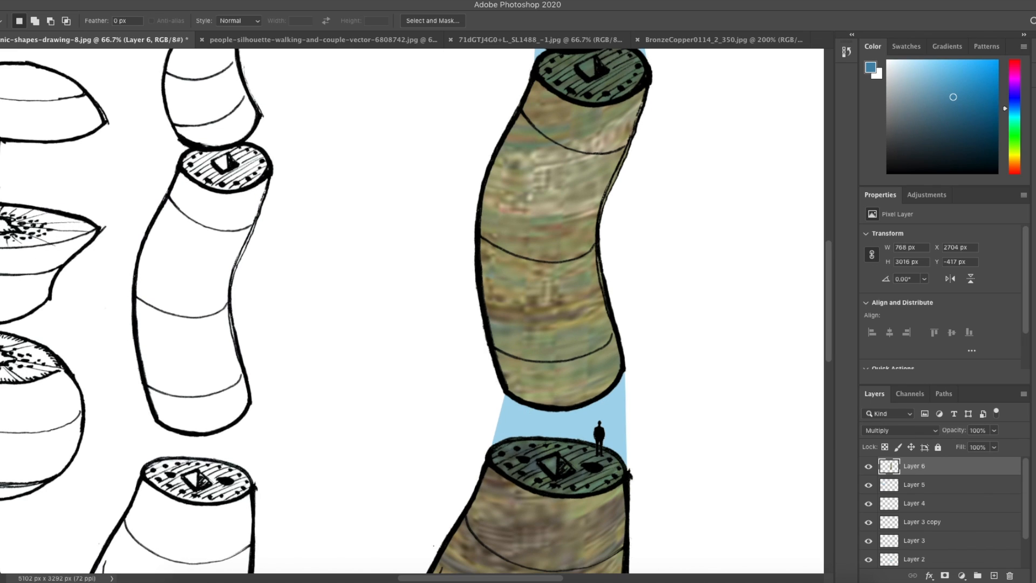
key(e)
mouse_move(556, 440)
mouse_down()
mouse_move(502, 453)
mouse_move(539, 480)
mouse_move(615, 472)
mouse_move(601, 457)
mouse_move(538, 447)
mouse_move(558, 461)
mouse_move(533, 465)
mouse_move(608, 468)
mouse_move(514, 458)
mouse_up()
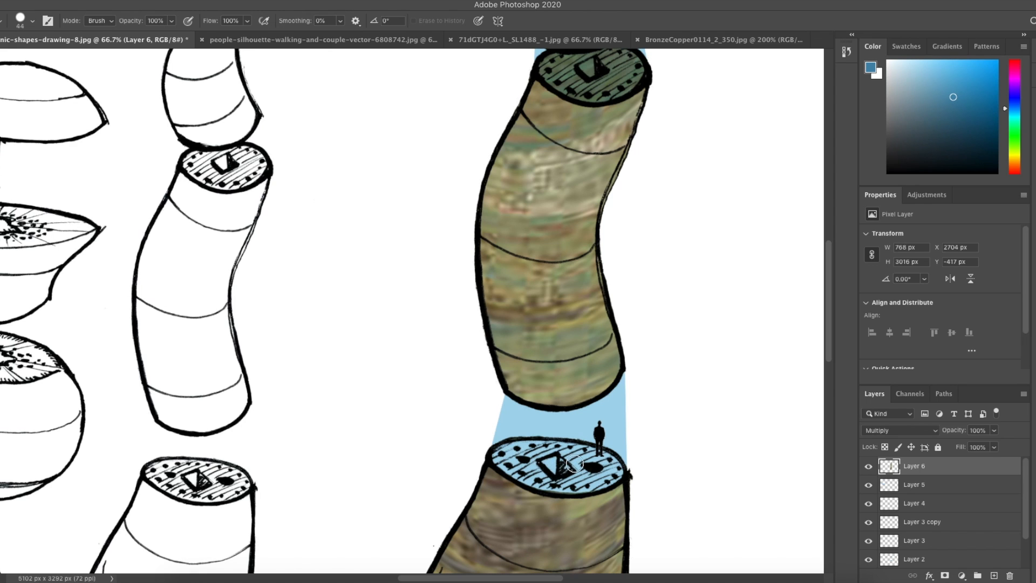
scroll(602, 459, up, 5)
mouse_move(610, 236)
mouse_down()
mouse_move(638, 224)
mouse_move(620, 245)
mouse_move(639, 217)
mouse_move(547, 222)
mouse_move(572, 245)
mouse_move(617, 245)
mouse_move(575, 248)
mouse_move(593, 252)
mouse_move(620, 245)
mouse_move(595, 226)
mouse_up()
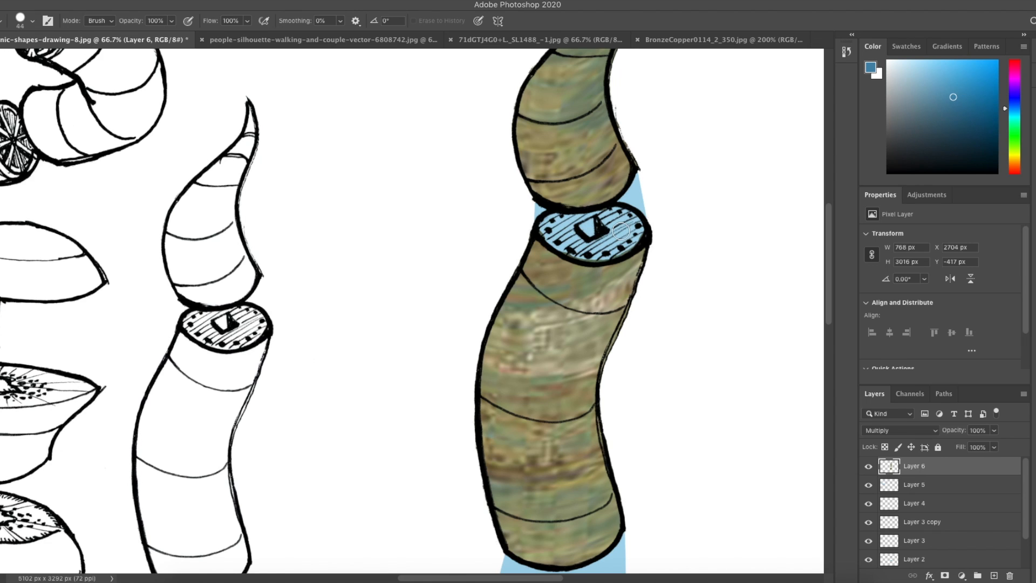
Step: Burn shading into the tall column's texture with the Burn tool at Midtones range and 50% exposure
key(super+minus)
key(super+minus)
key(super+minus)
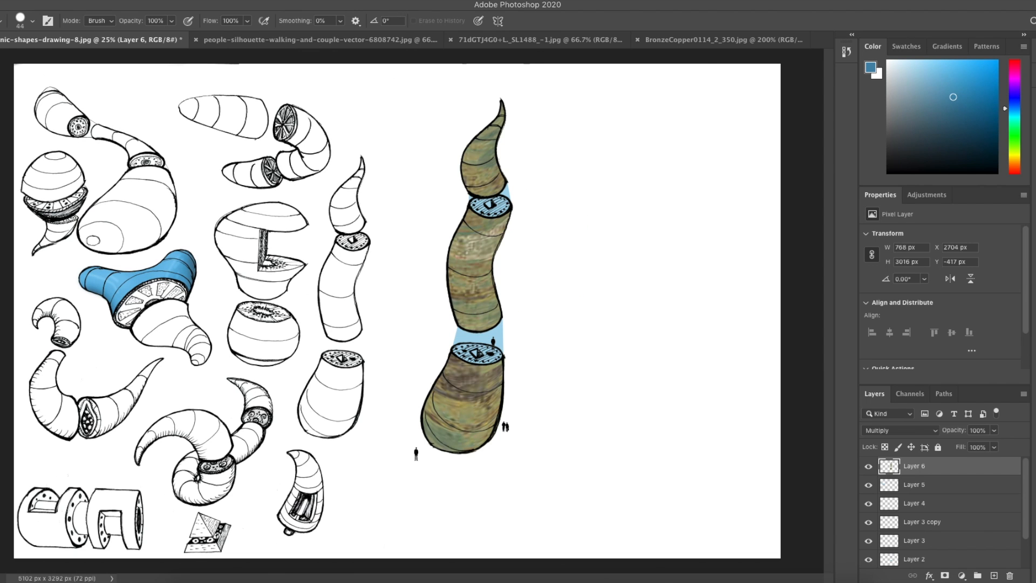
key(v)
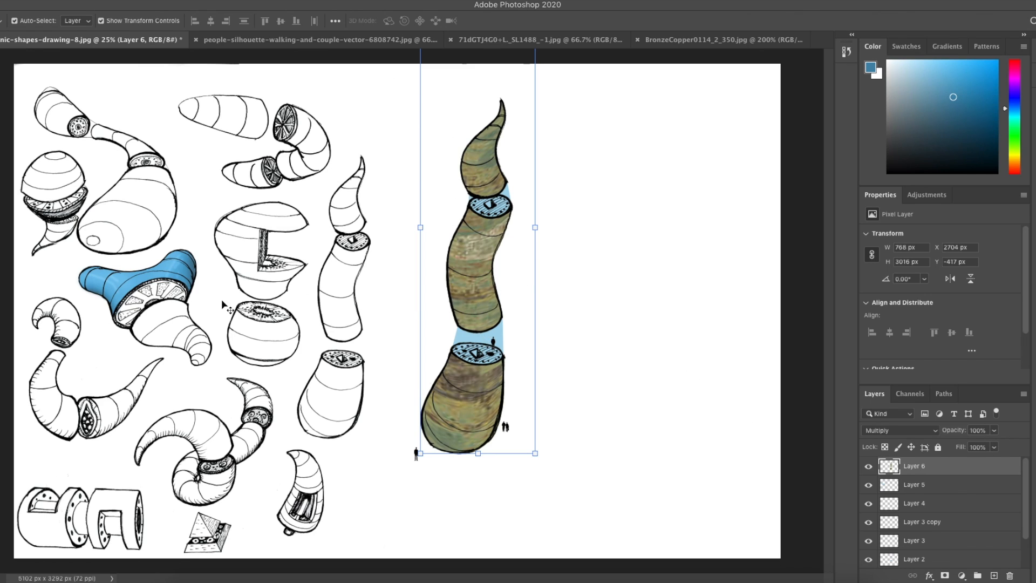
click(0, 274)
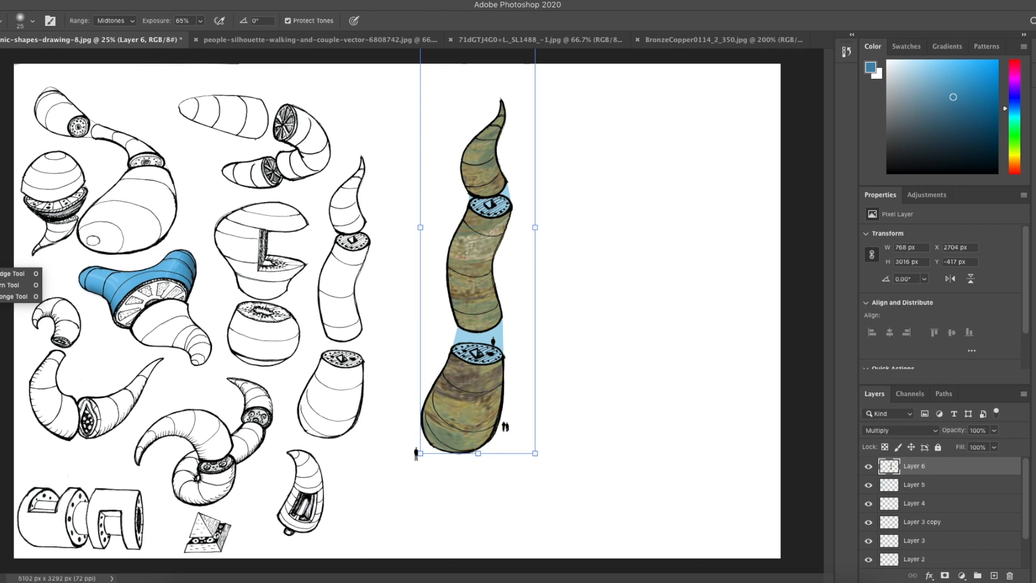
click(10, 285)
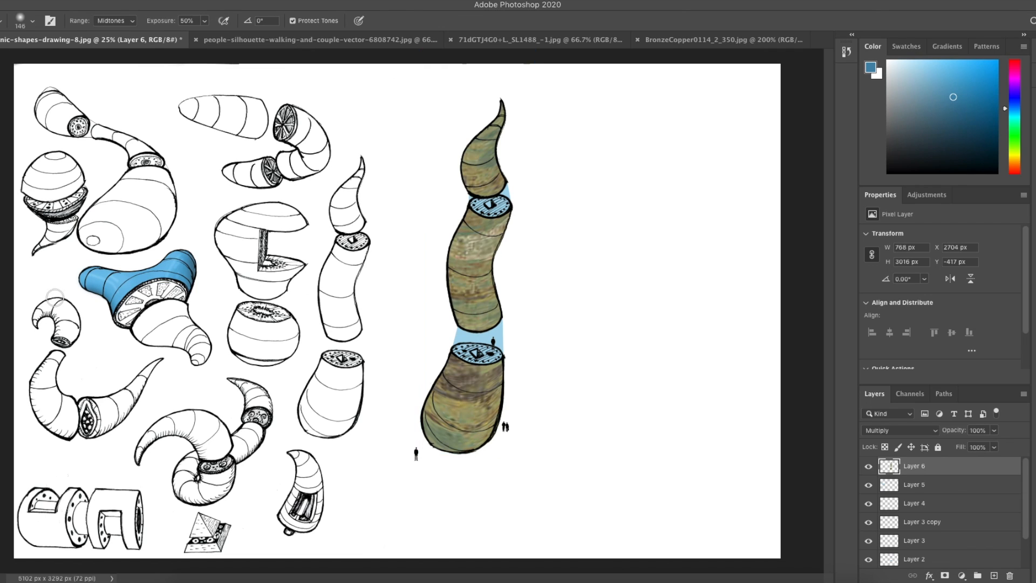
mouse_move(495, 419)
mouse_down()
mouse_move(513, 372)
mouse_move(495, 436)
mouse_move(509, 382)
mouse_move(484, 439)
mouse_up()
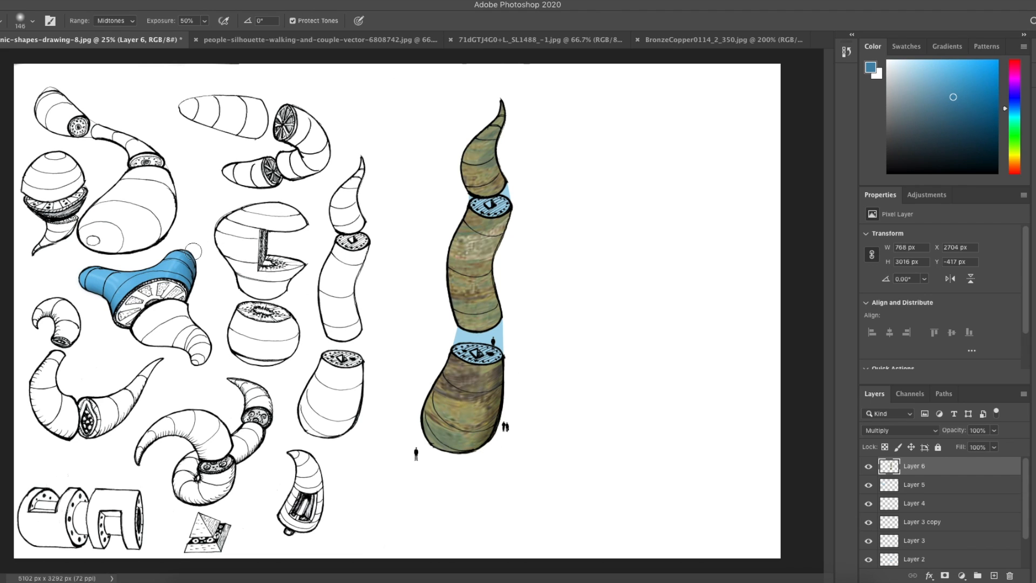
mouse_move(518, 206)
mouse_down()
mouse_move(494, 234)
mouse_move(493, 275)
mouse_move(509, 334)
mouse_up()
mouse_move(519, 211)
mouse_down()
mouse_move(494, 241)
mouse_move(503, 314)
mouse_move(491, 297)
mouse_move(513, 218)
mouse_up()
mouse_move(511, 121)
mouse_down()
mouse_move(493, 140)
mouse_move(507, 182)
mouse_move(495, 143)
mouse_move(504, 121)
mouse_up()
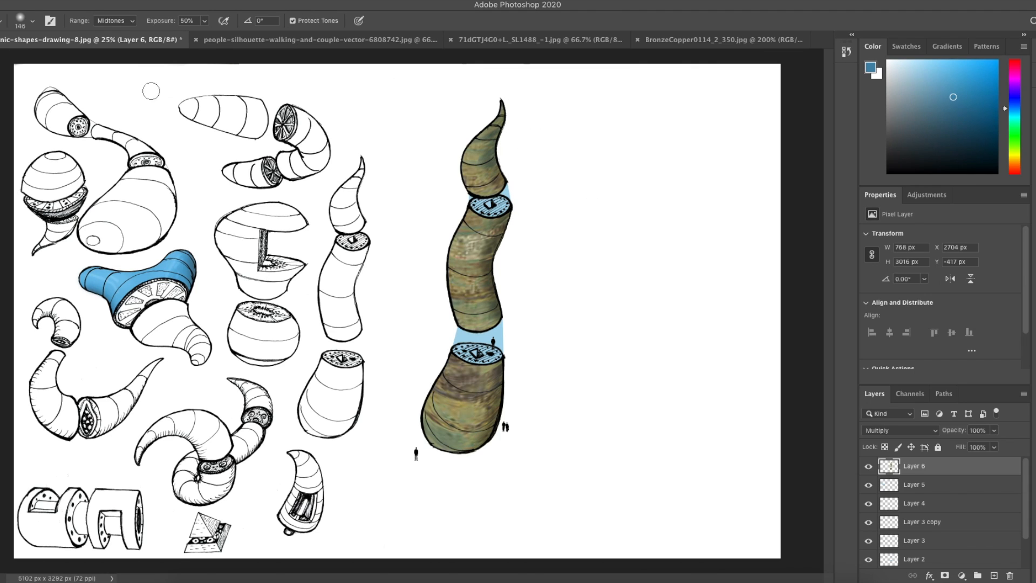
Step: Select the tall column's layers without the figure silhouettes, rotate them about -5.56° and shift them slightly left
key(v)
click(668, 218)
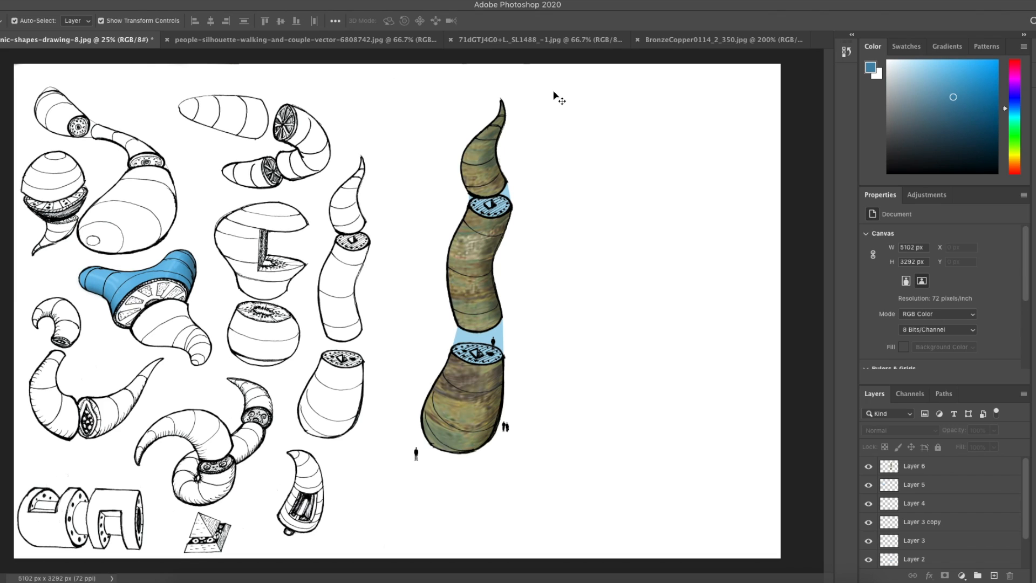
drag(559, 86, 412, 459)
key(ctrl+plus)
key(ctrl+plus)
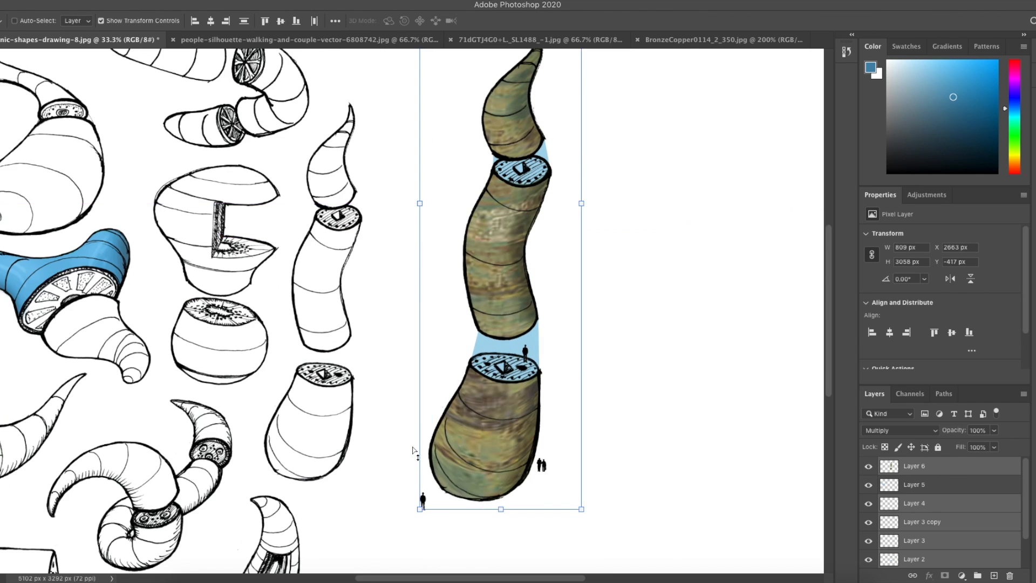
scroll(416, 453, down, 3)
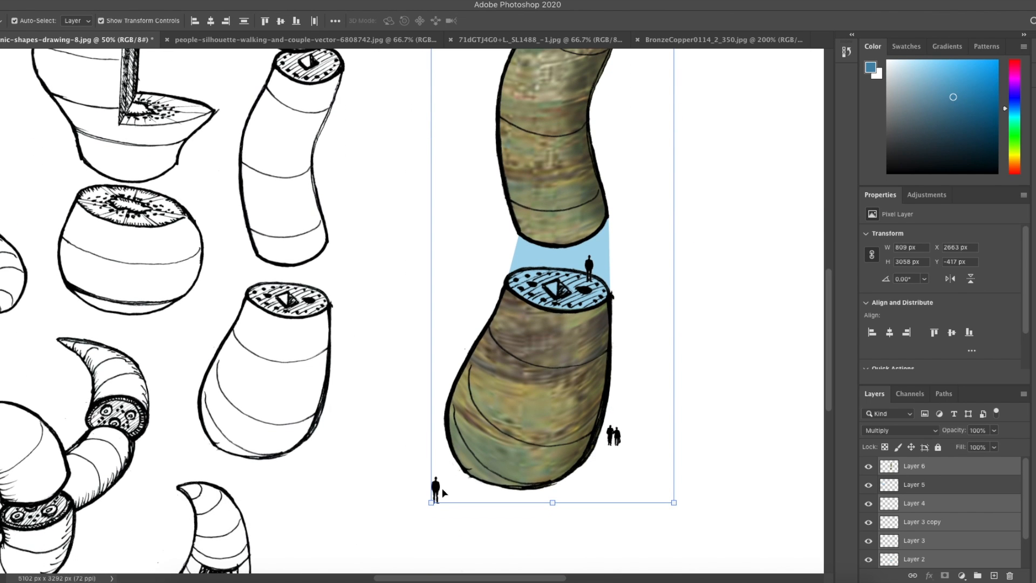
shift+click(438, 491)
shift+click(622, 443)
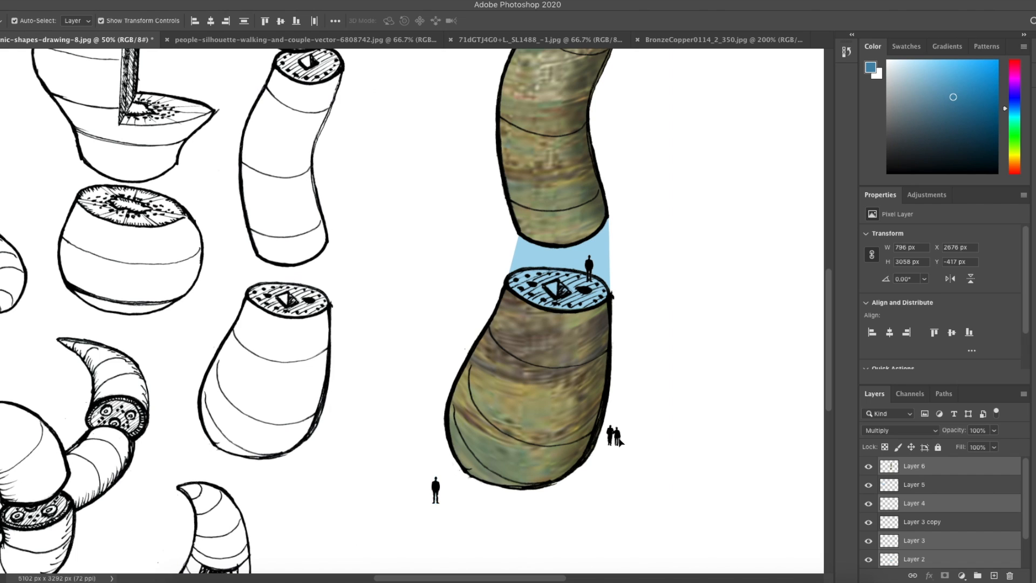
scroll(683, 340, up, 4)
scroll(683, 341, up, 15)
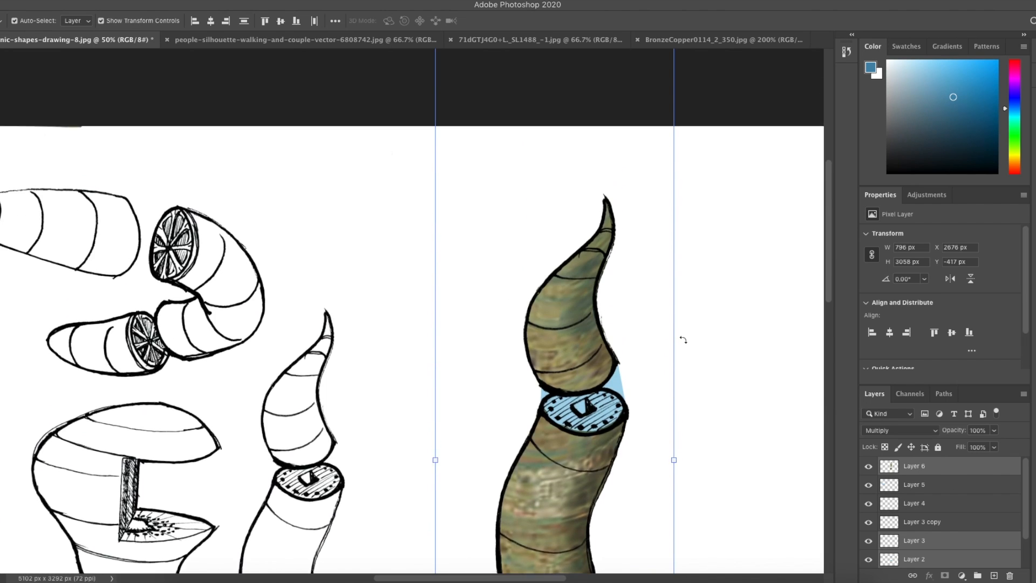
key(ctrl+minus)
key(ctrl+minus)
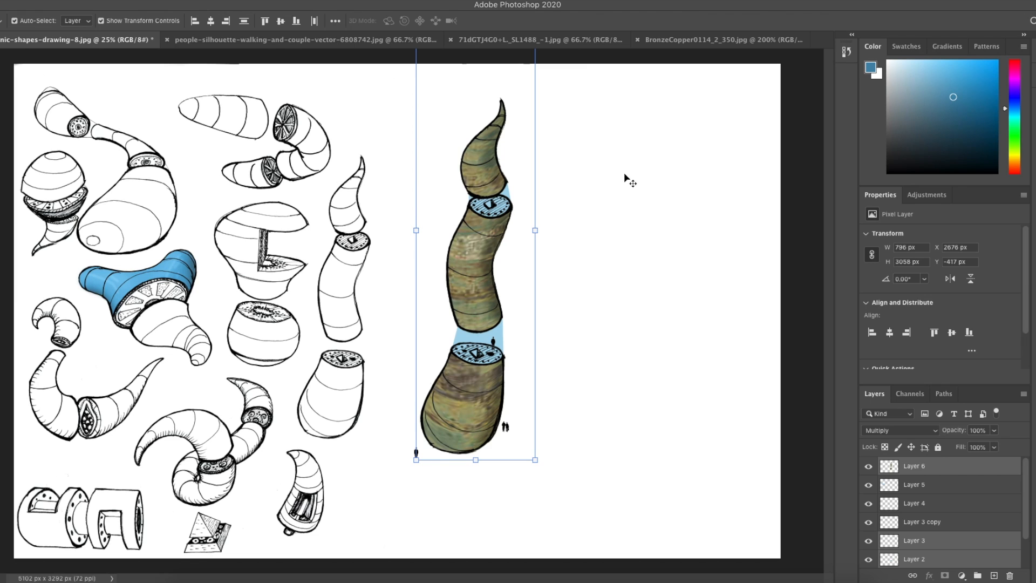
drag(543, 463, 568, 452)
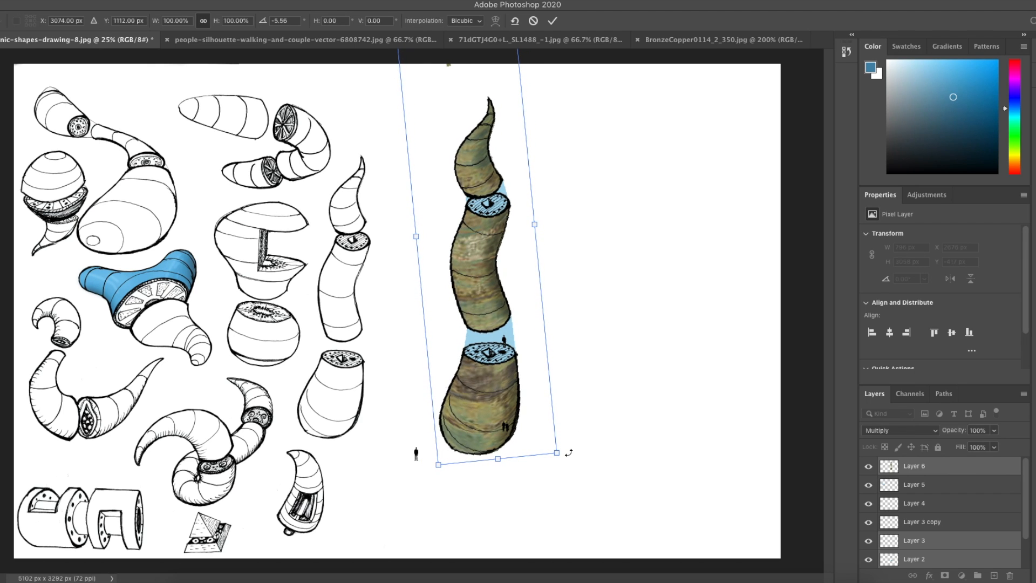
key(Return)
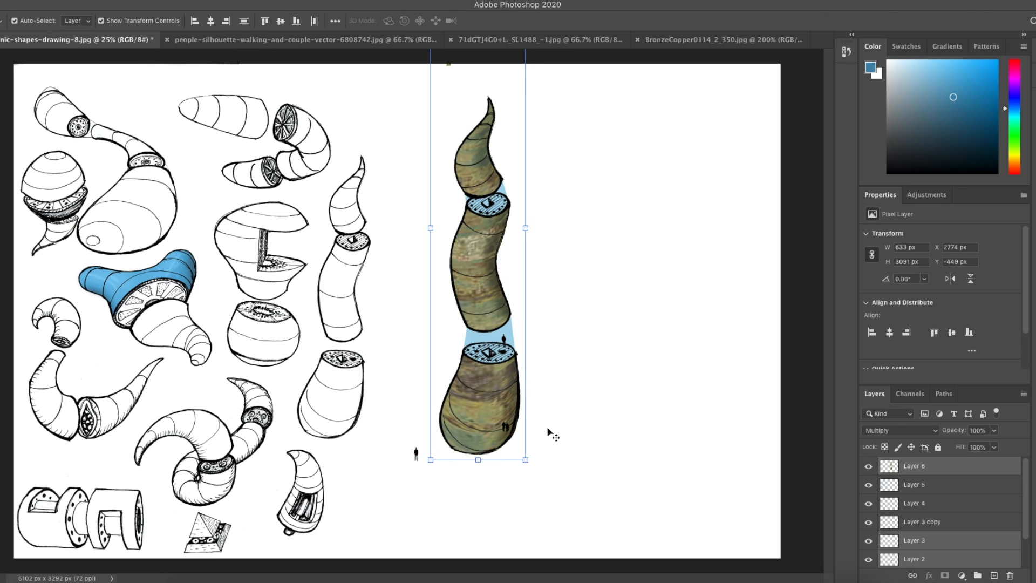
drag(485, 393, 459, 394)
click(577, 410)
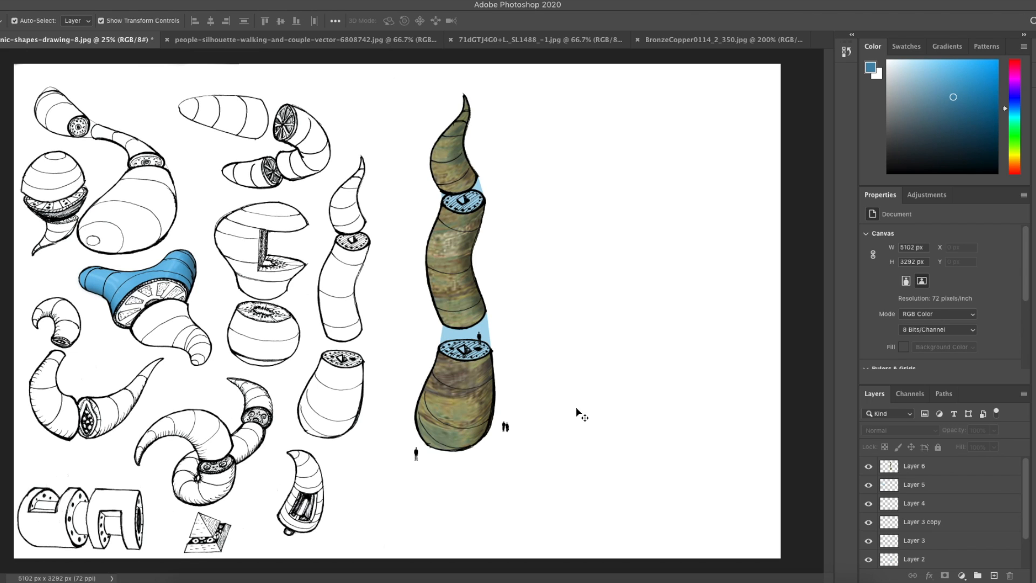
Step: Dodge highlights along the tall column's left side on Layer 6 with a 95 px Dodge brush at 65% exposure
click(0, 273)
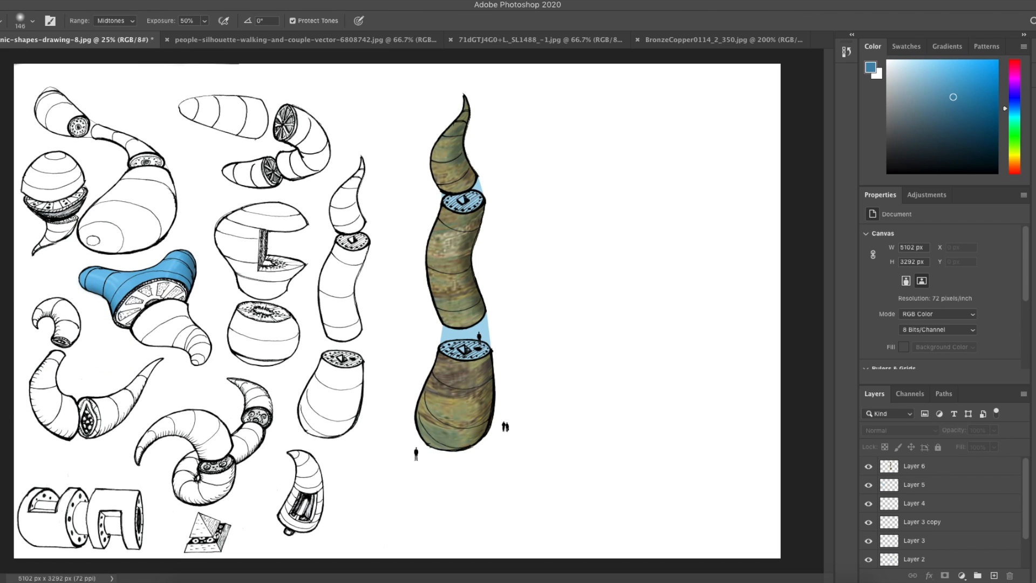
click(10, 274)
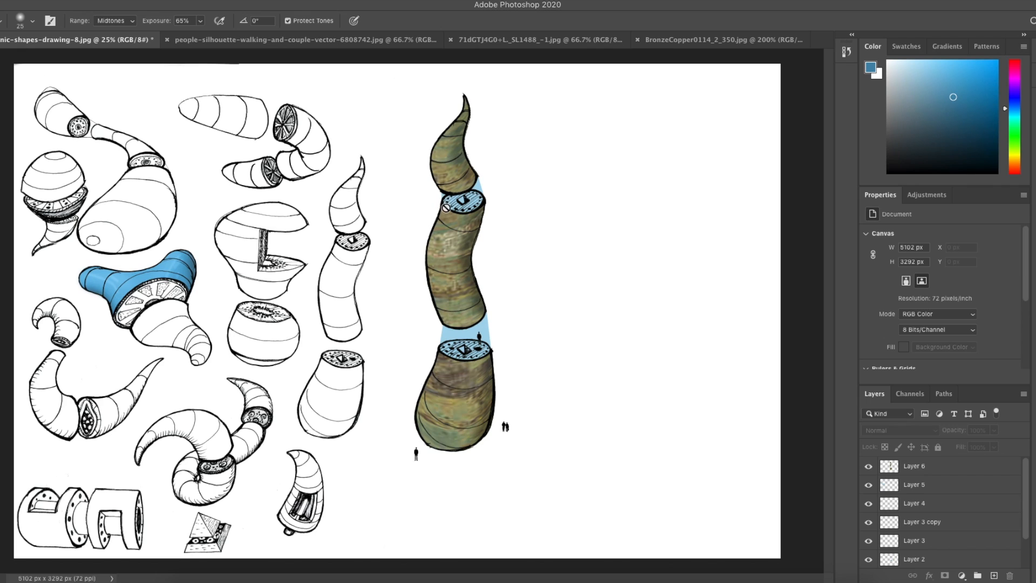
scroll(921, 473, down, 1)
click(921, 473)
scroll(919, 470, up, 1)
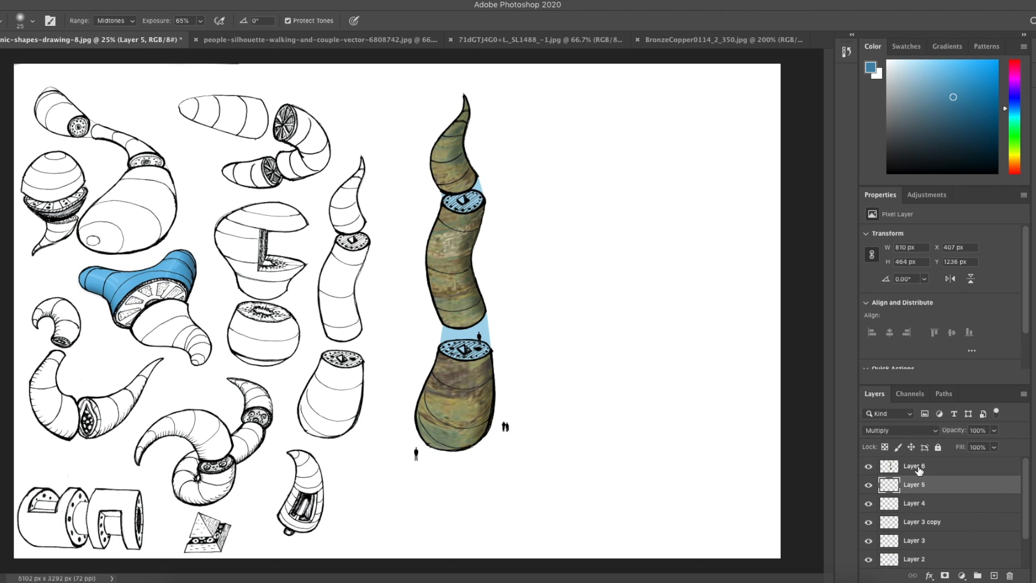
click(918, 467)
right_click(432, 258)
drag(508, 288, 534, 289)
click(443, 215)
mouse_move(442, 218)
mouse_down()
mouse_move(433, 242)
mouse_move(447, 338)
mouse_move(415, 431)
mouse_up()
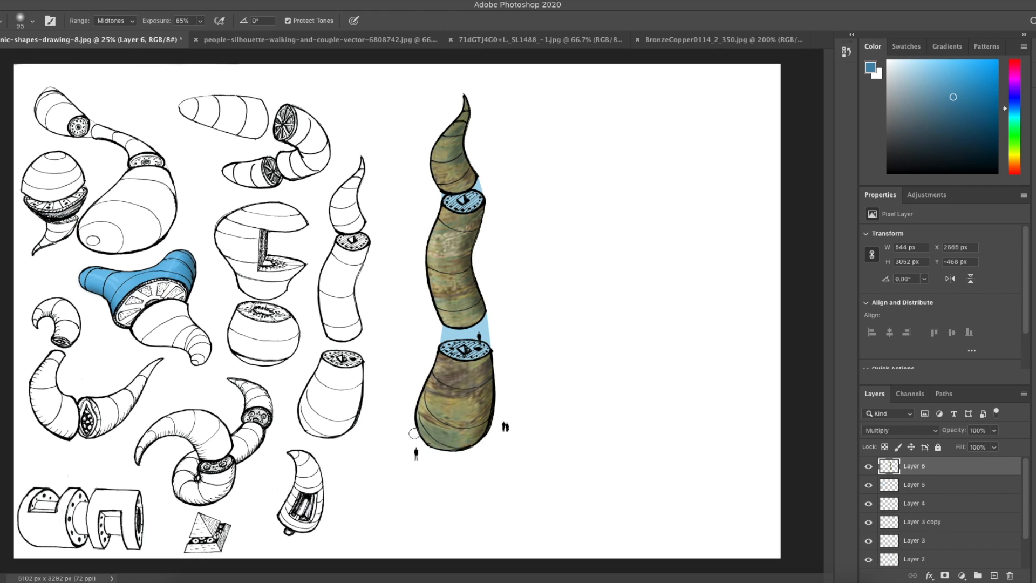
mouse_move(456, 120)
mouse_down()
mouse_move(432, 172)
mouse_move(439, 134)
mouse_move(442, 327)
mouse_up()
mouse_move(452, 366)
mouse_down()
mouse_move(434, 381)
mouse_move(424, 448)
mouse_up()
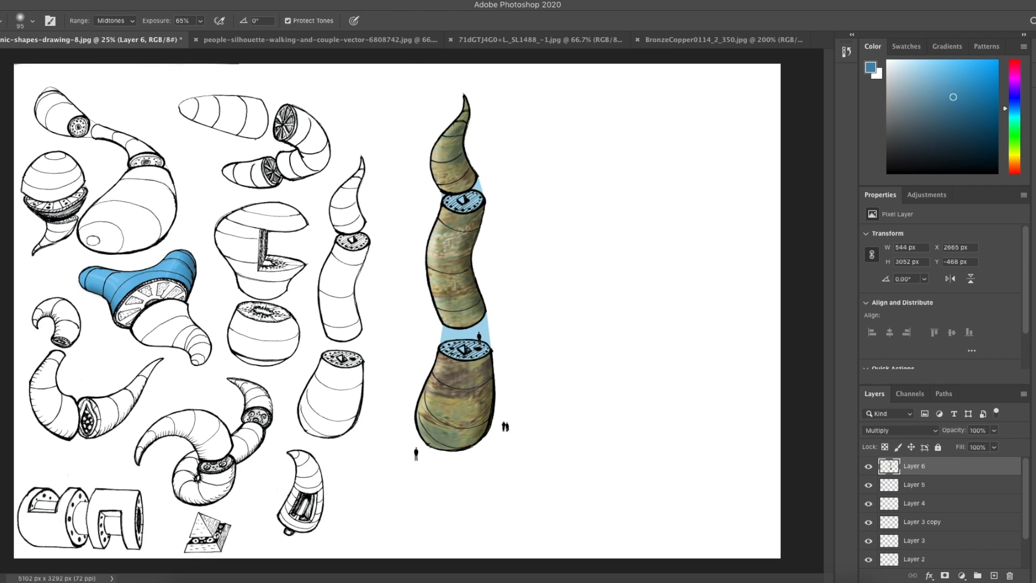
Step: Duplicate the texture layer and move the copy to the right of the tall column
key(v)
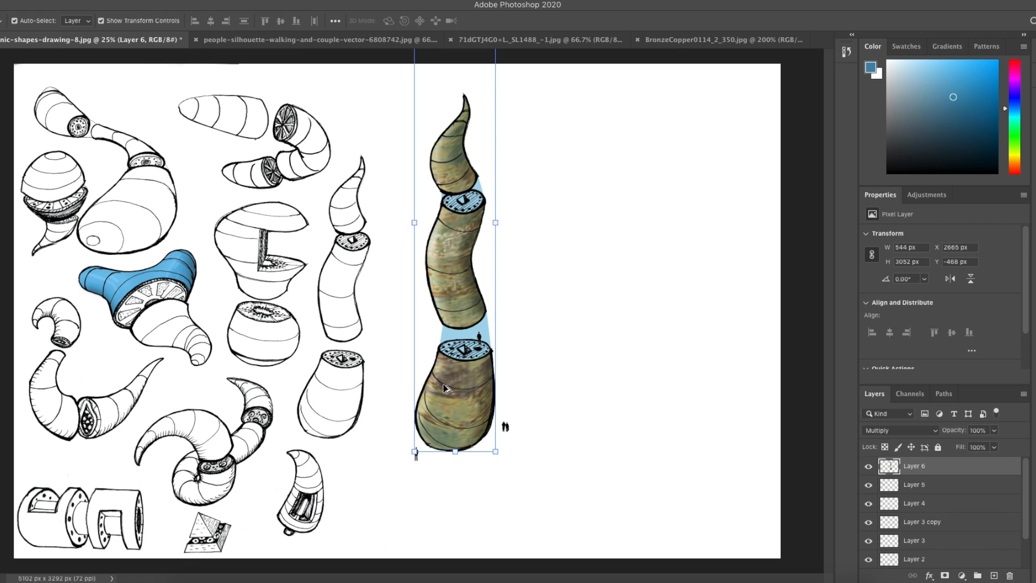
key(ctrl+h)
drag(452, 388, 560, 393)
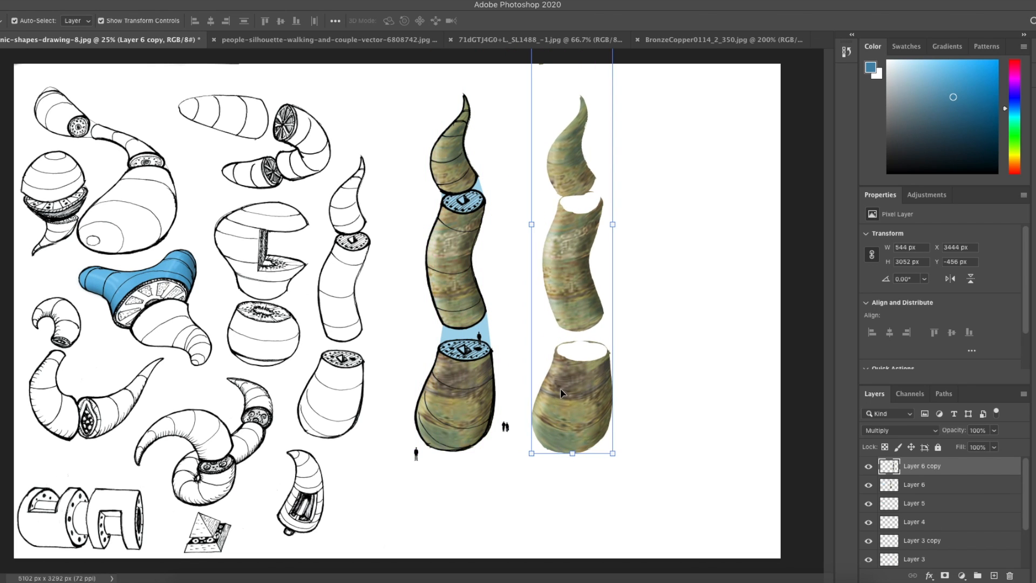
key(ctrl+minus)
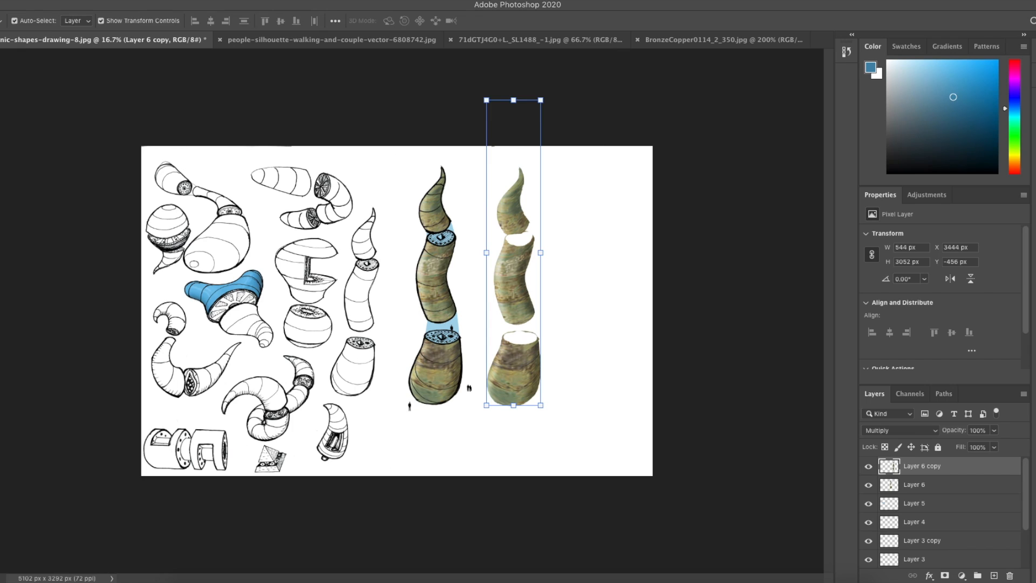
Step: Move the texture copy slightly left, closer to the tall column
key(e)
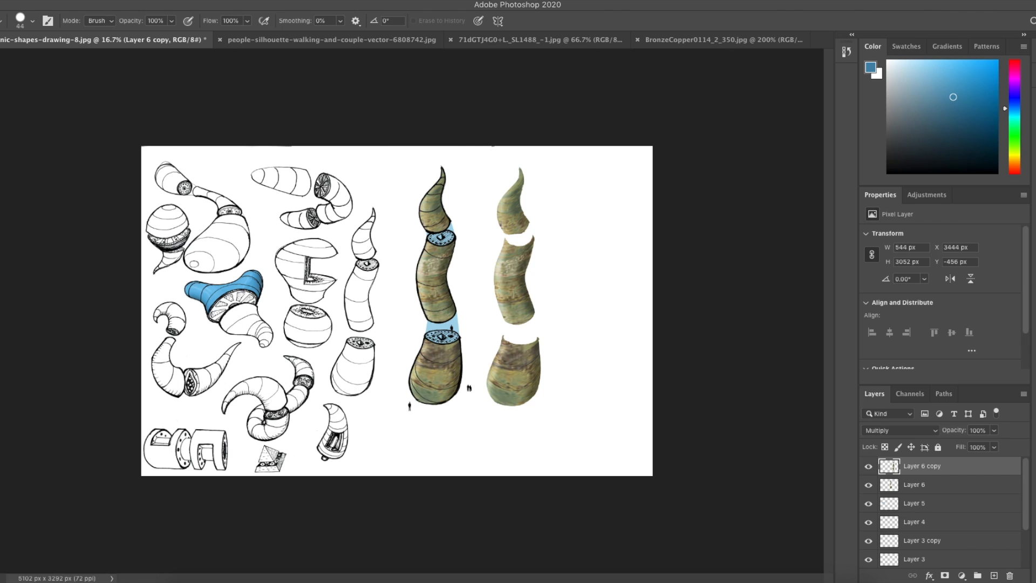
key(v)
drag(512, 215, 488, 211)
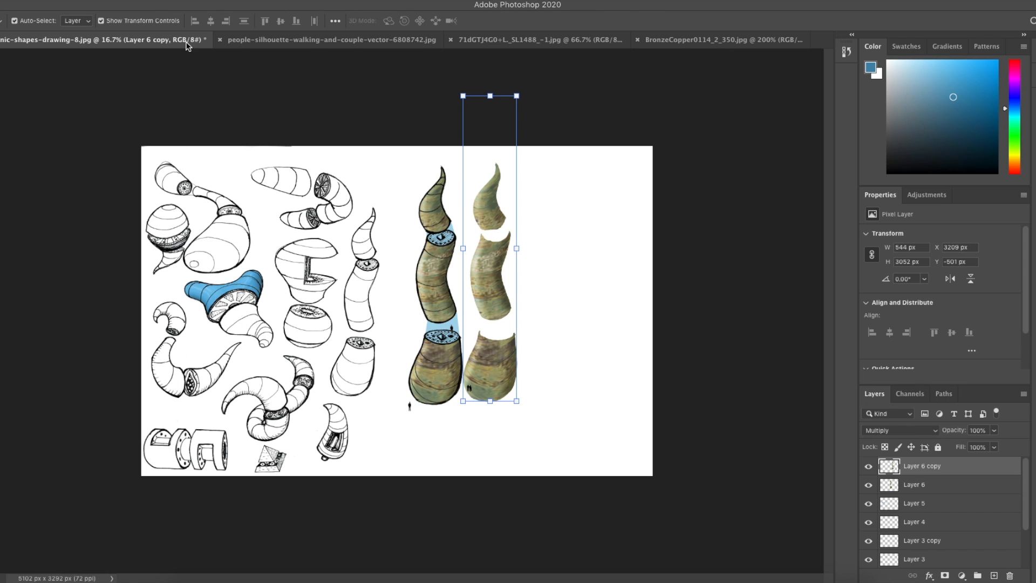
Step: Skew the texture copy into a flattened, slanted shape stretching out from the column's base
click(63, 0)
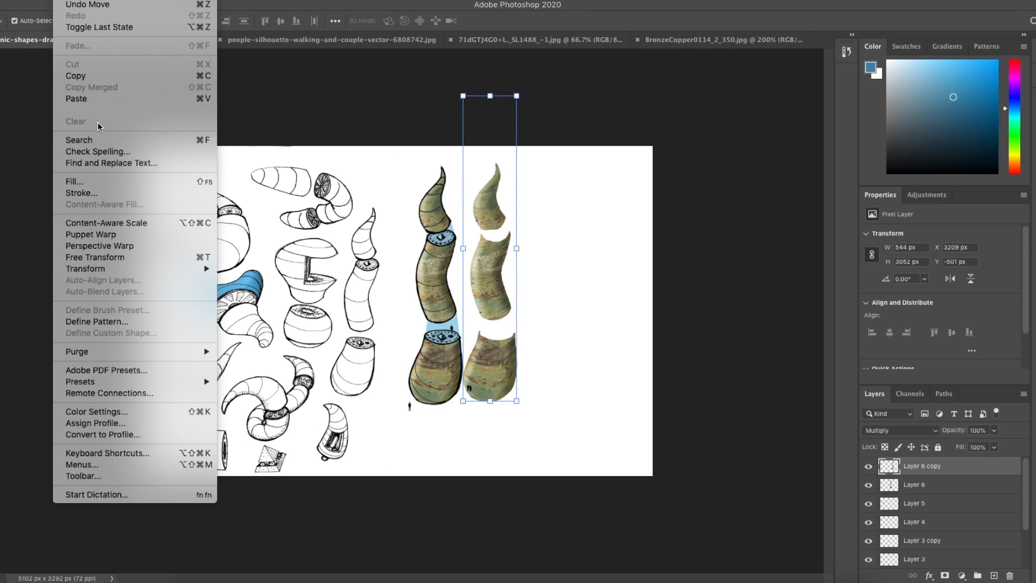
mouse_move(148, 273)
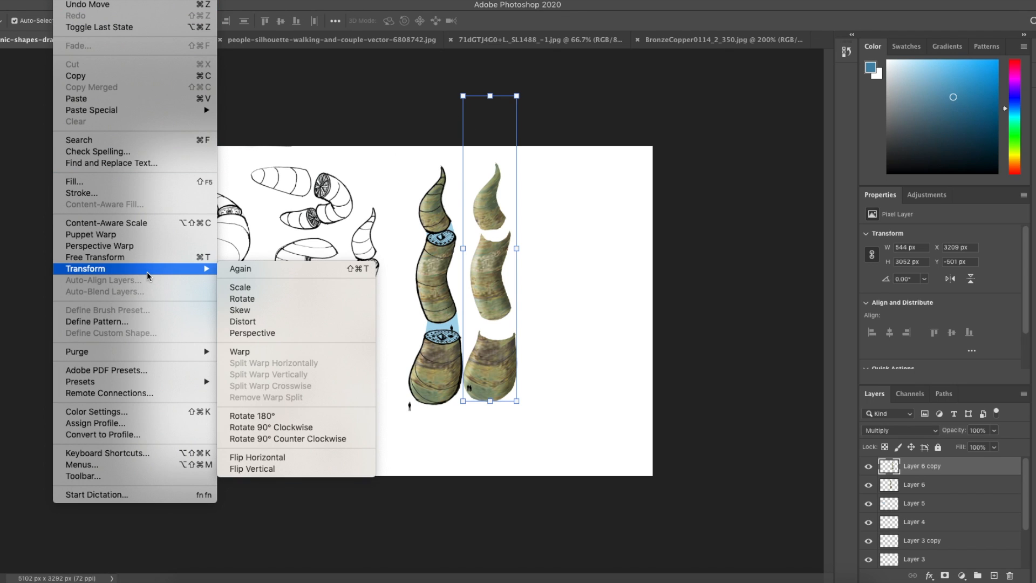
click(297, 311)
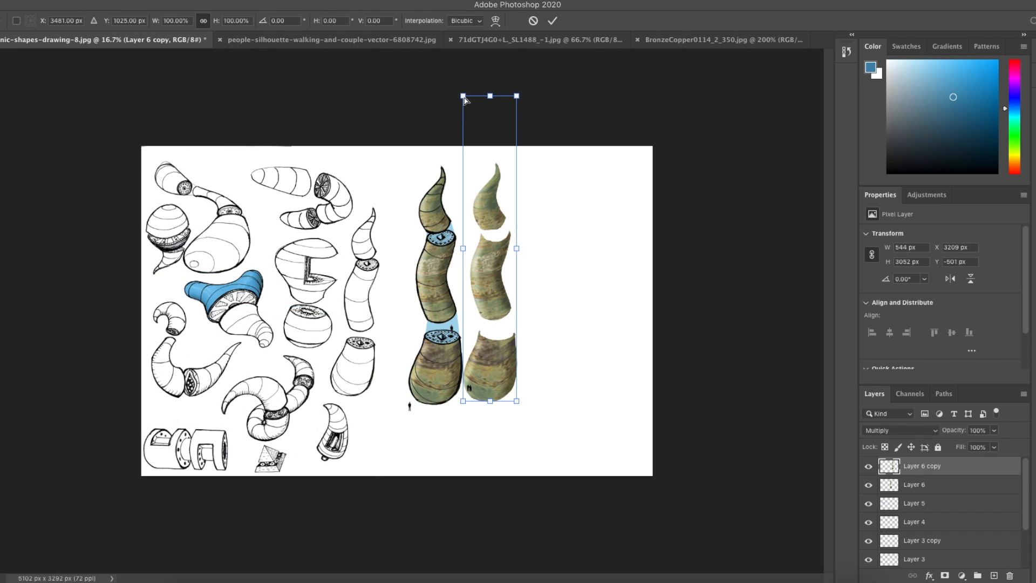
drag(464, 97, 464, 461)
drag(517, 101, 649, 507)
drag(484, 480, 551, 501)
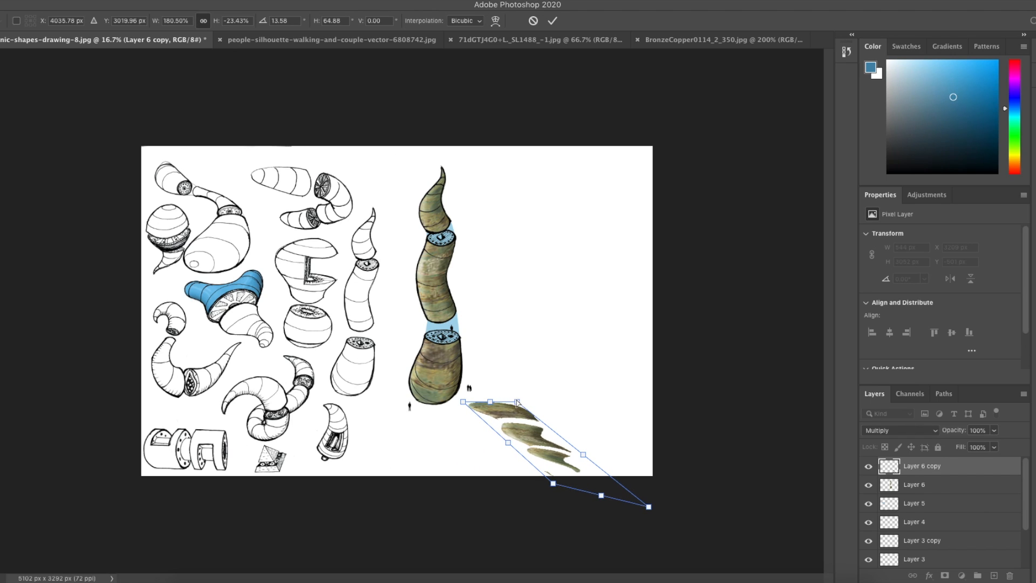
Step: Reposition the skewed shape under the column's base, adjust its corner handles, and commit the transform
drag(518, 403, 524, 401)
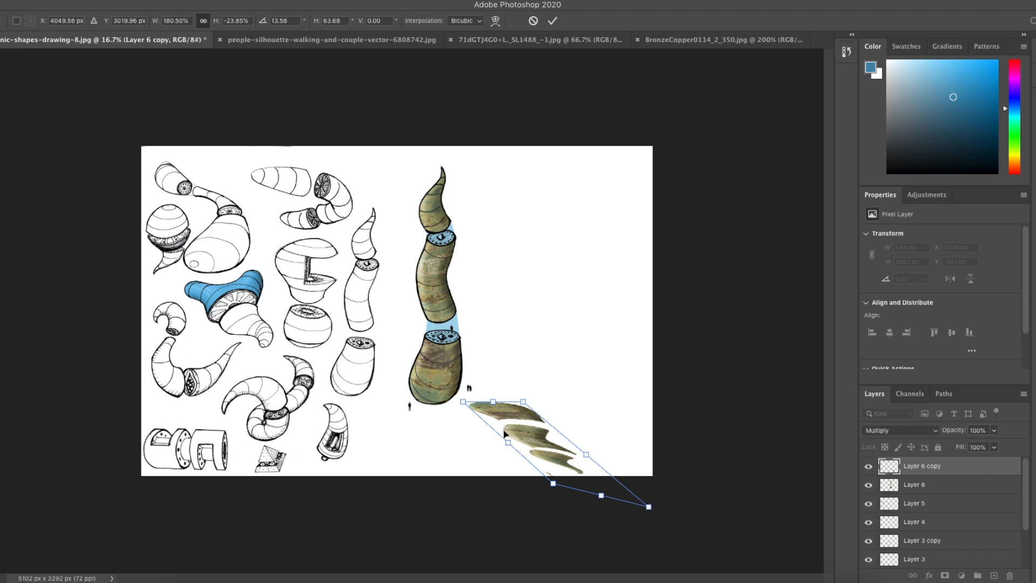
drag(508, 417, 453, 411)
key(Down)
key(Down)
key(Down)
key(Down)
key(Down)
key(Down)
key(Down)
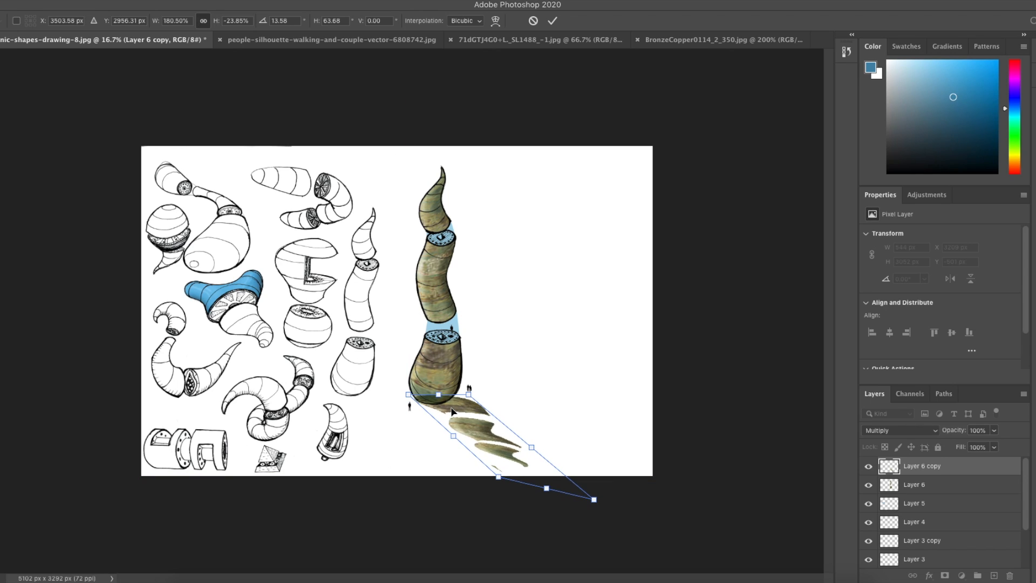
key(Left)
key(Left)
key(Left)
key(Left)
key(Right)
key(Right)
key(Right)
key(Right)
key(Right)
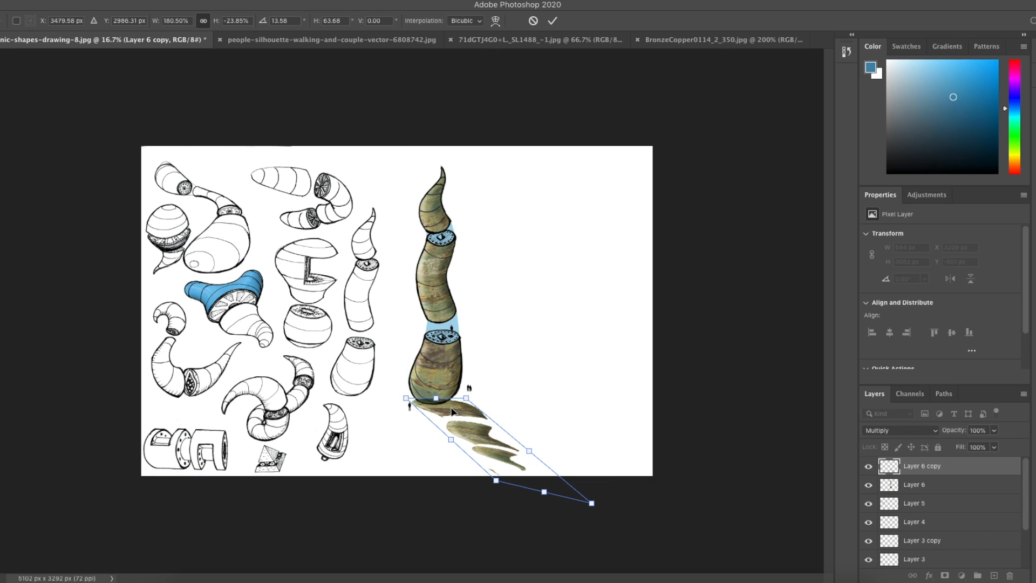
key(Down)
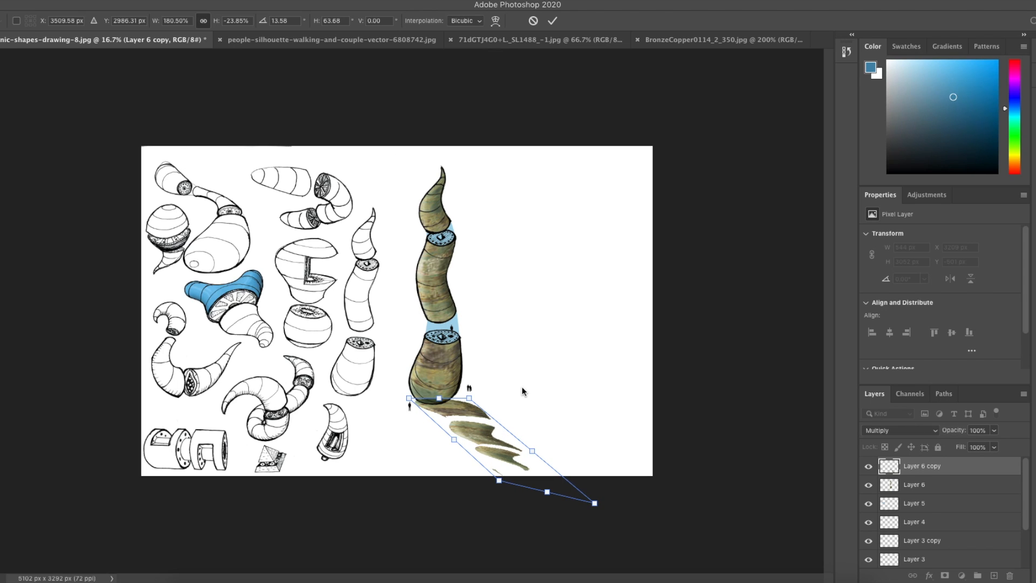
drag(594, 504, 569, 462)
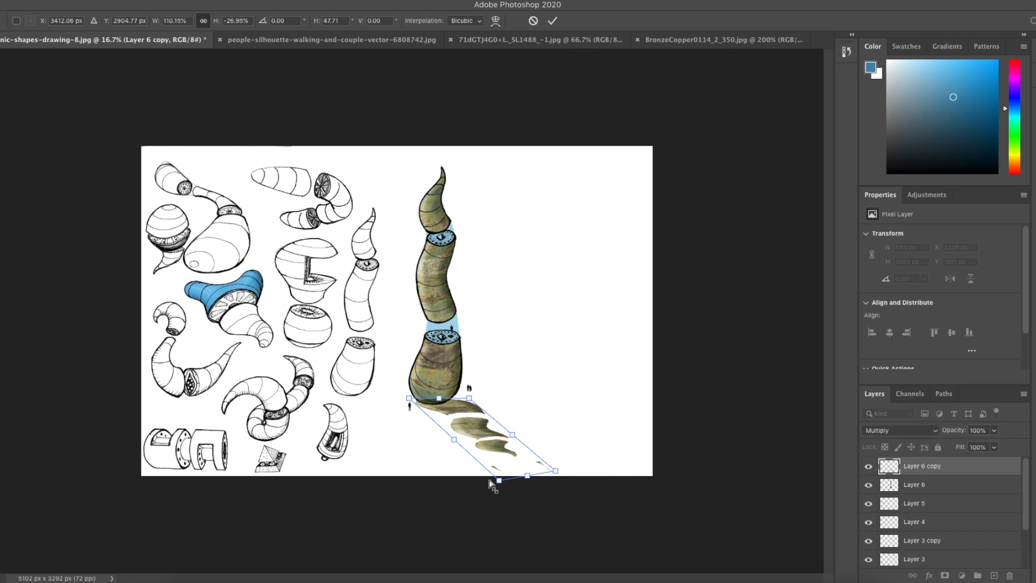
drag(499, 481, 537, 502)
key(Return)
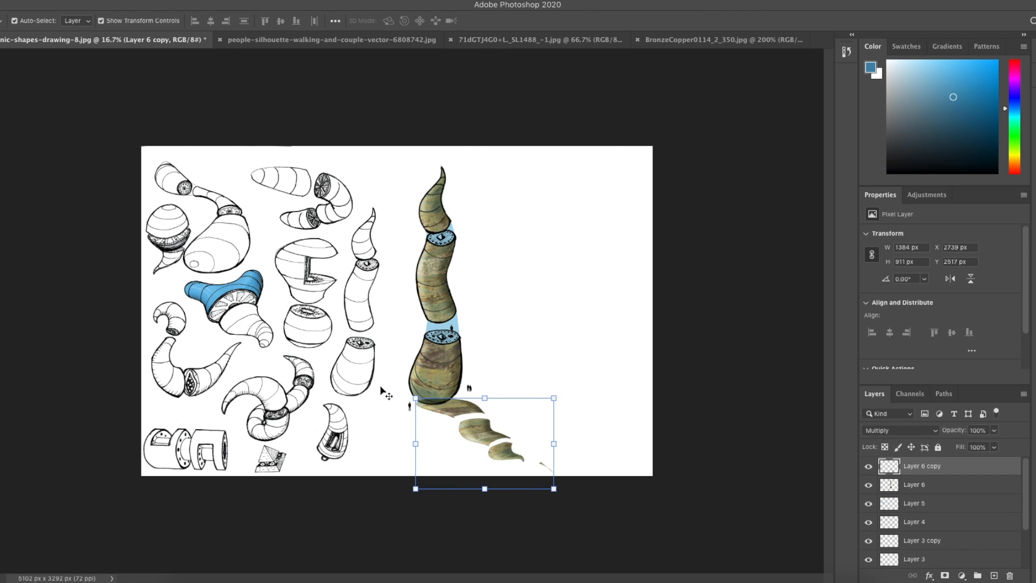
Step: Erase stray bits at the ends of the skewed shape with the Eraser
key(e)
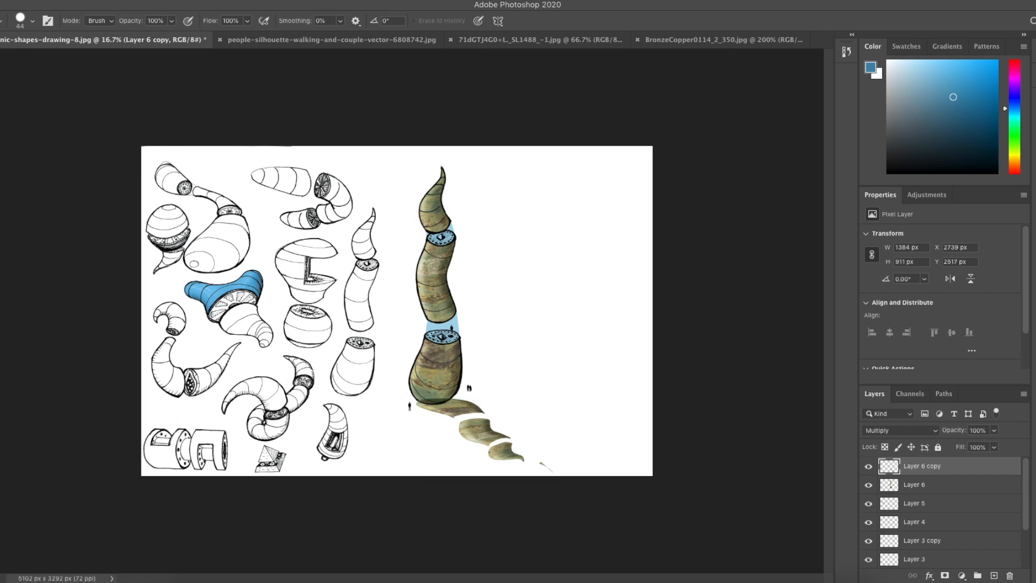
drag(421, 400, 452, 395)
drag(541, 461, 553, 472)
Step: Turn the skewed shape black with Levels by setting the output white level to 0
click(94, 1)
mouse_move(107, 21)
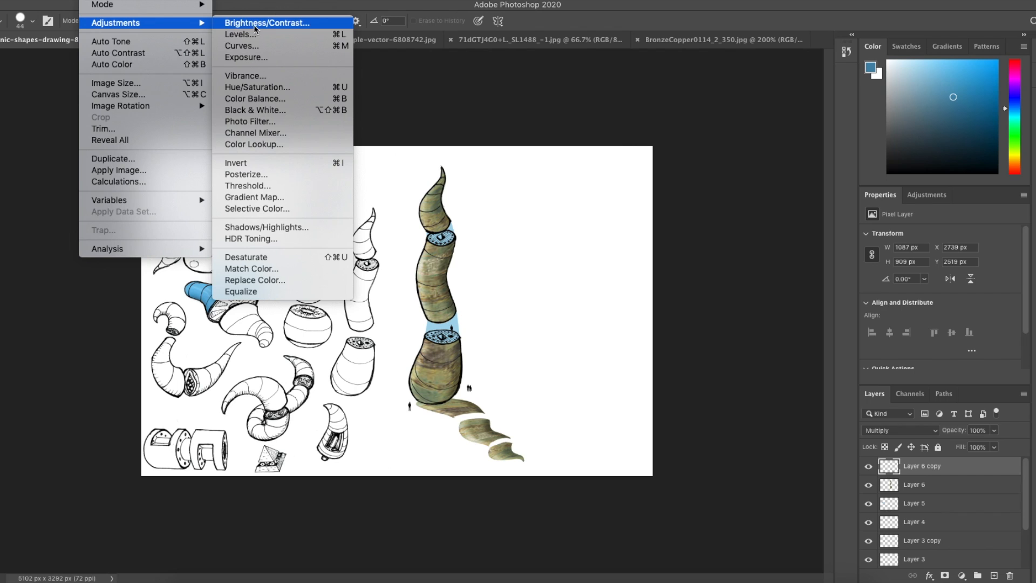
click(262, 36)
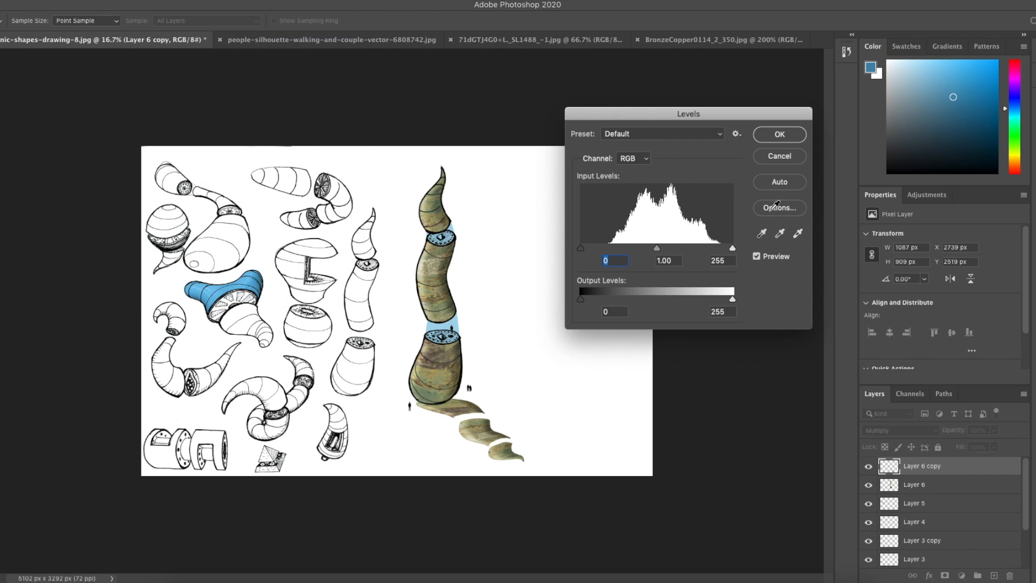
mouse_move(733, 299)
mouse_down()
mouse_move(692, 297)
mouse_move(753, 296)
mouse_up()
click(733, 299)
drag(734, 297, 559, 295)
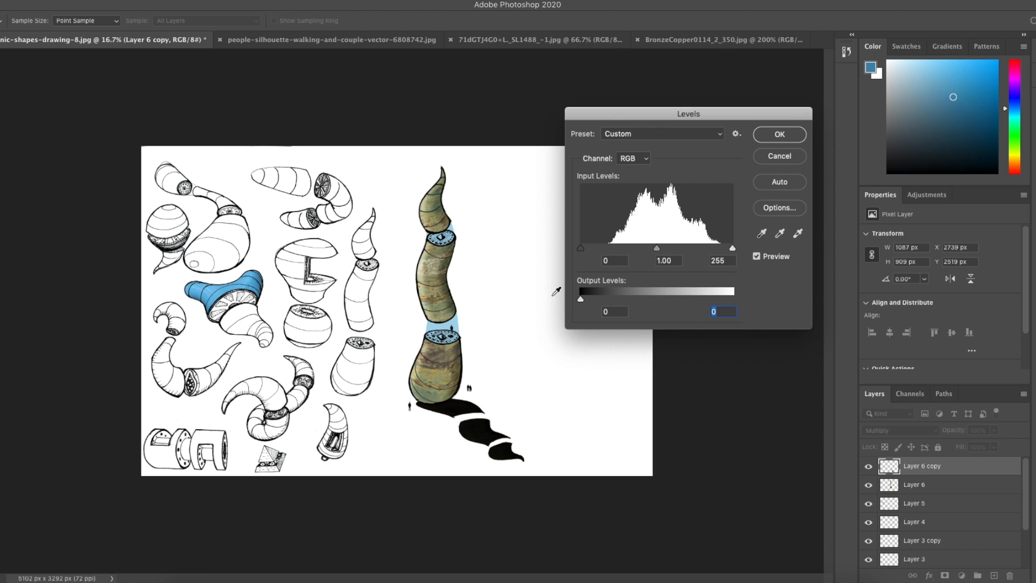
click(782, 139)
Step: Lower the shadow layer's opacity to 60%
key(e)
click(994, 430)
drag(996, 446, 973, 448)
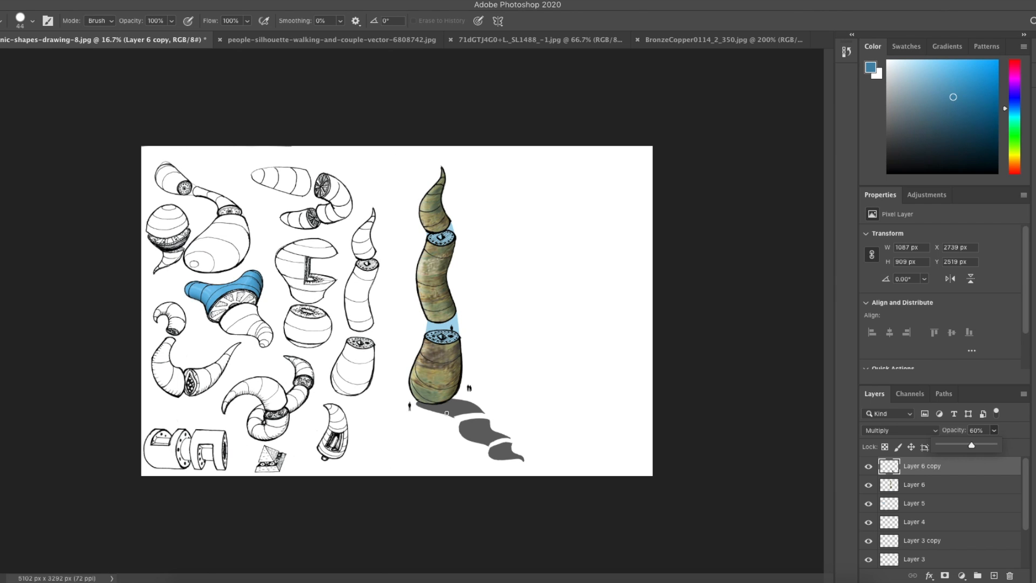
Step: Duplicate the standing figure silhouette beside the column's base
key(ctrl+plus)
key(ctrl+plus)
scroll(447, 413, down, 5)
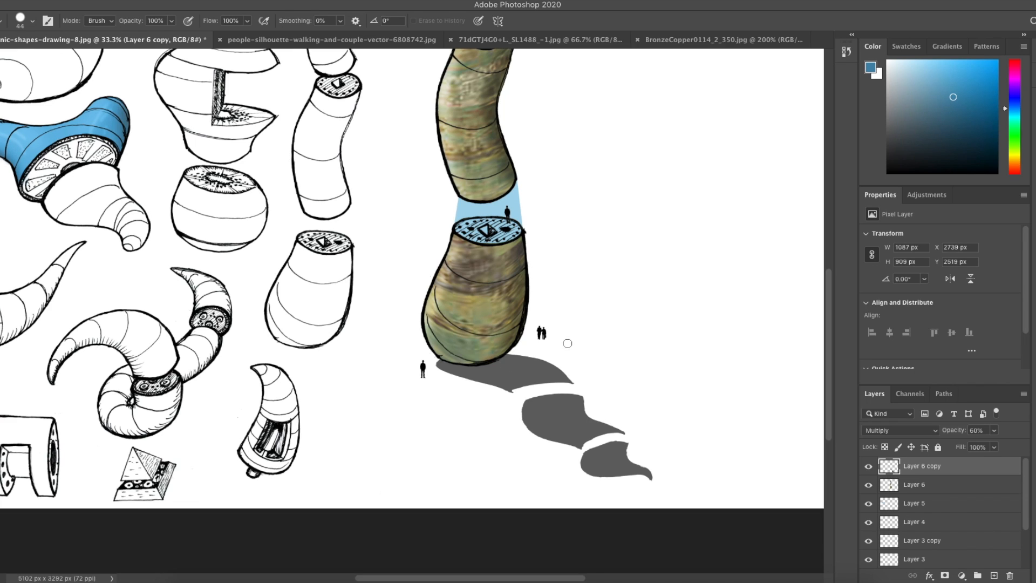
key(v)
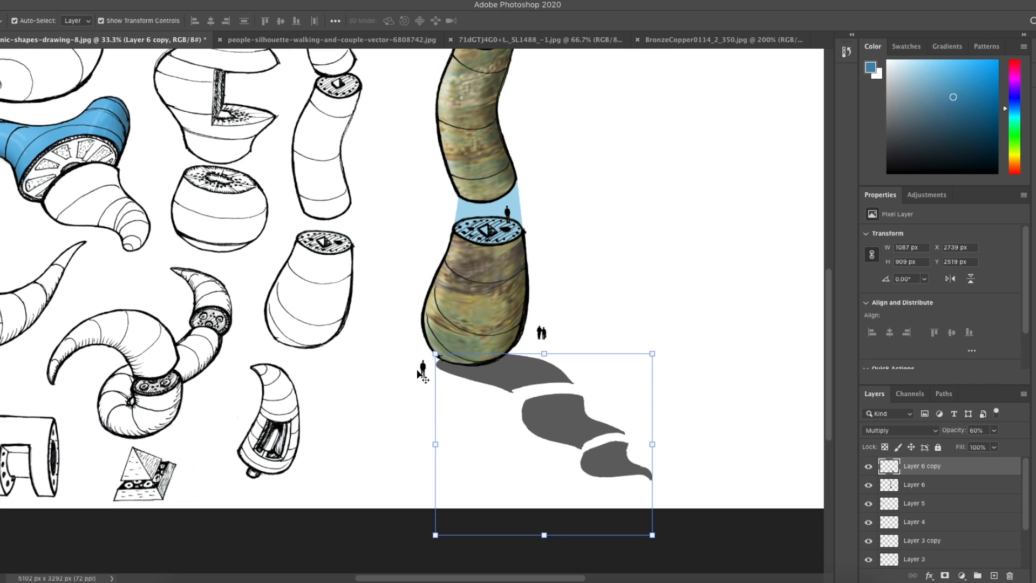
click(401, 378)
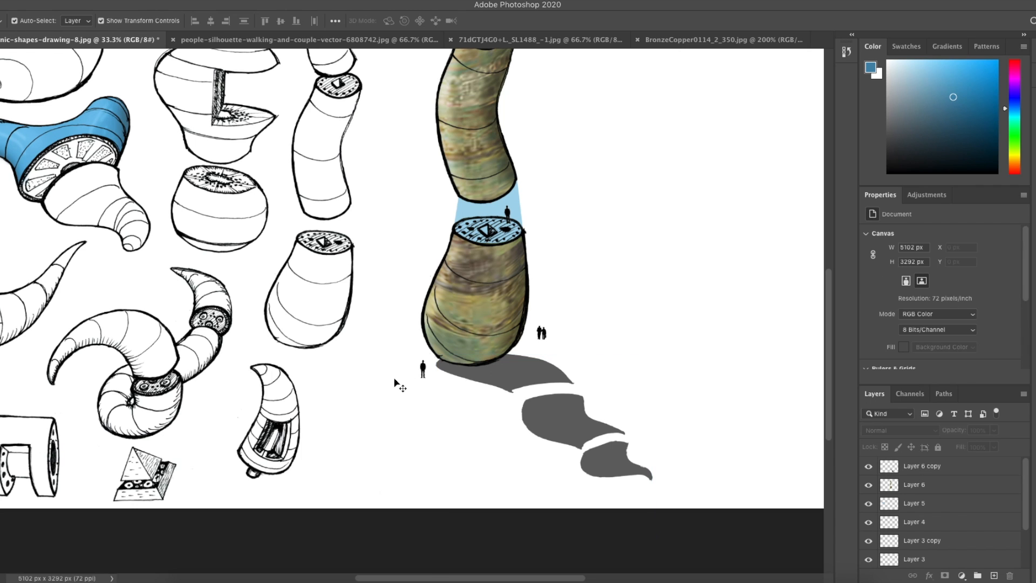
key(ctrl+plus)
key(ctrl+plus)
key(ctrl+plus)
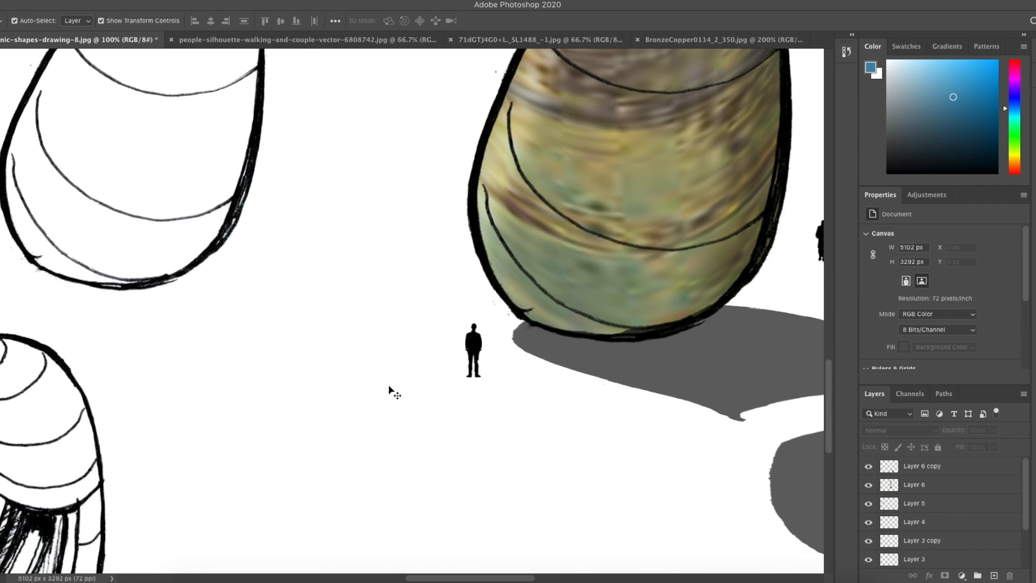
scroll(441, 413, down, 1)
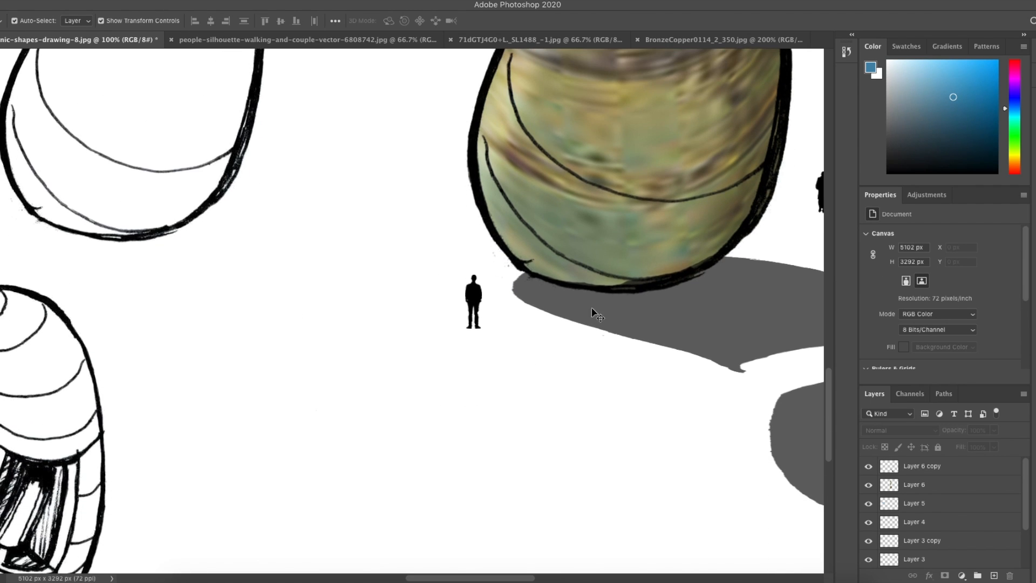
click(475, 303)
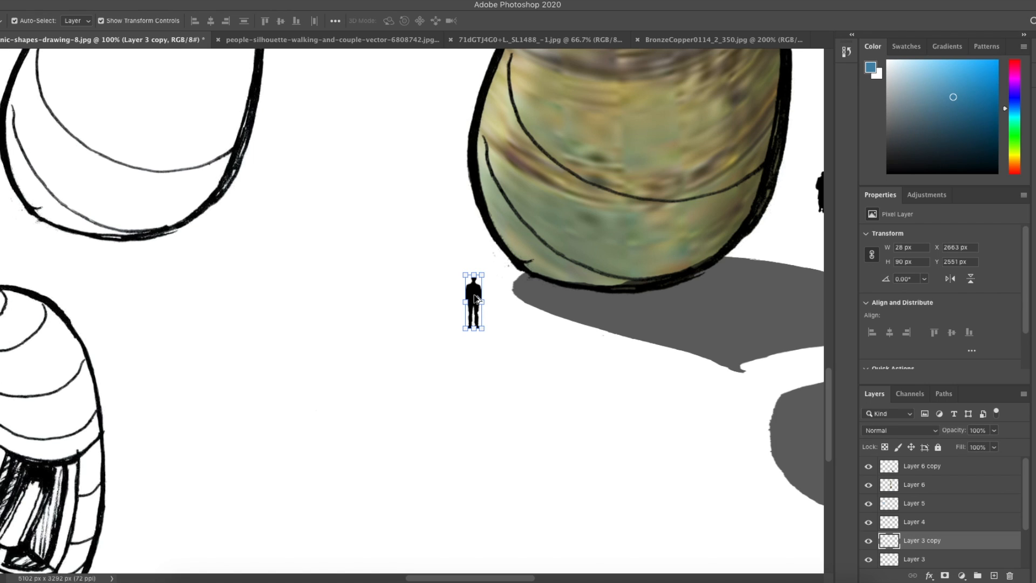
drag(475, 299, 503, 318)
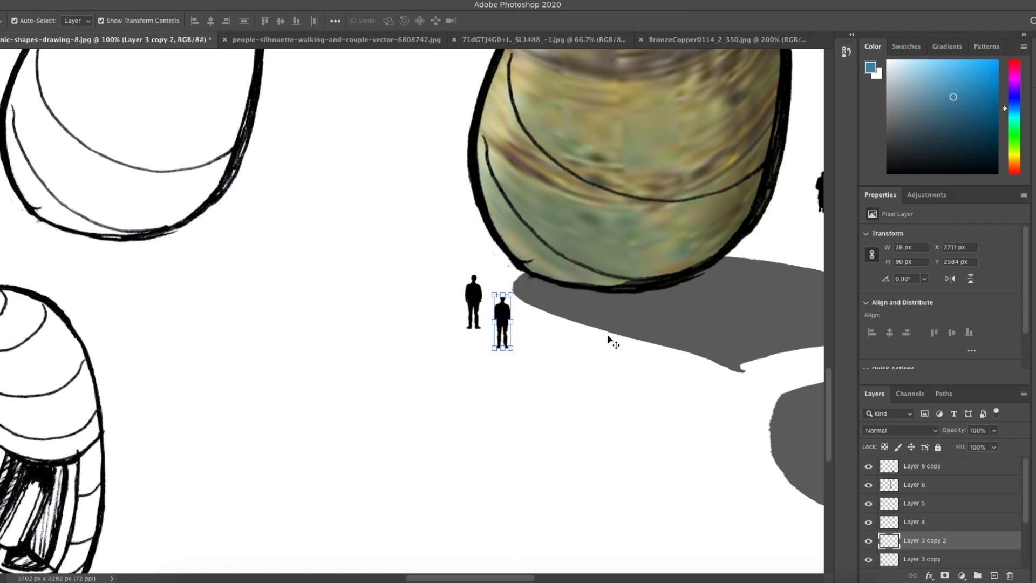
Step: Flip the figure copy downward with Free Transform into a slanted shadow at the figure's feet
click(94, 0)
mouse_move(131, 105)
mouse_move(68, 0)
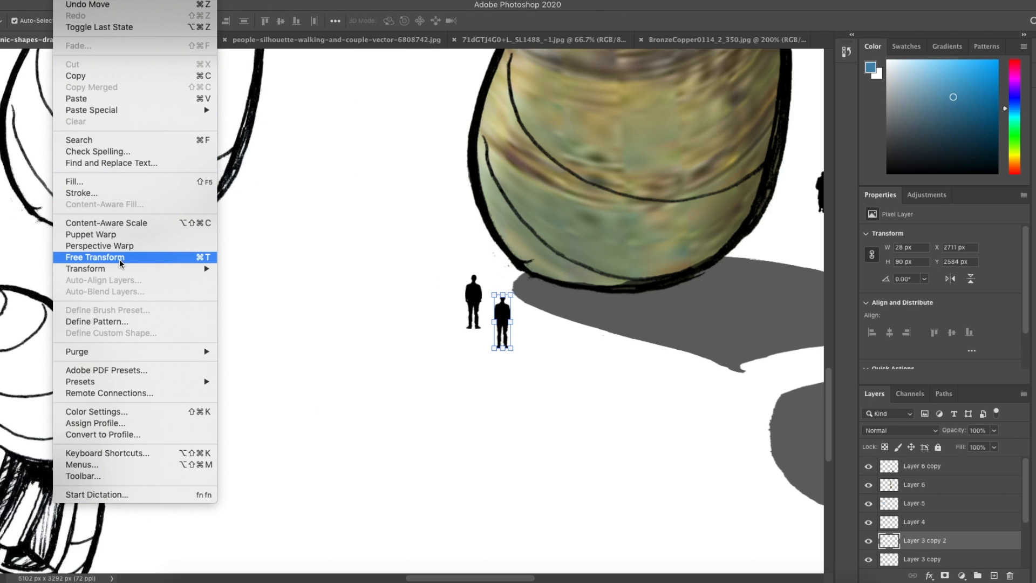
mouse_move(123, 268)
click(290, 310)
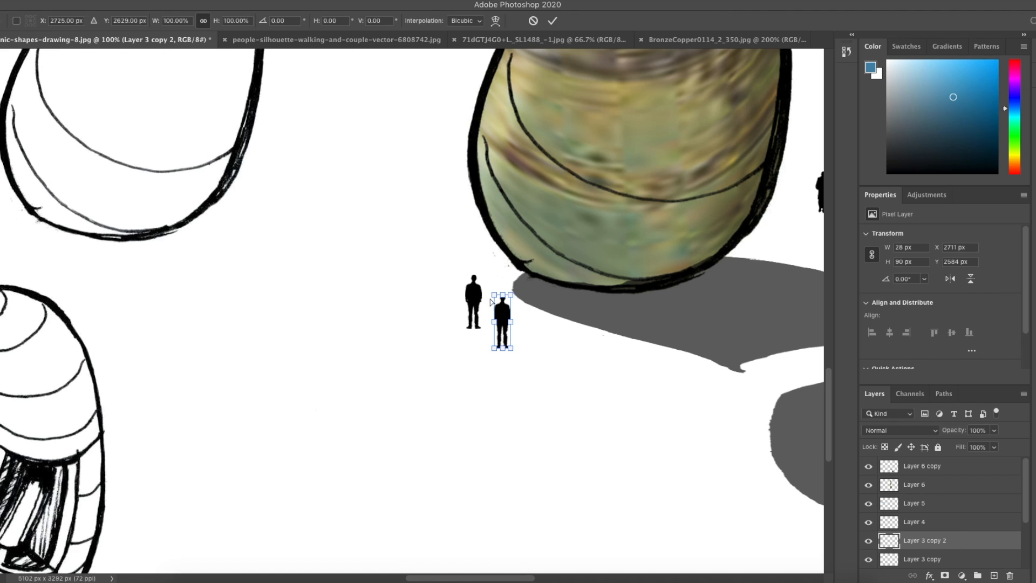
drag(494, 296, 504, 380)
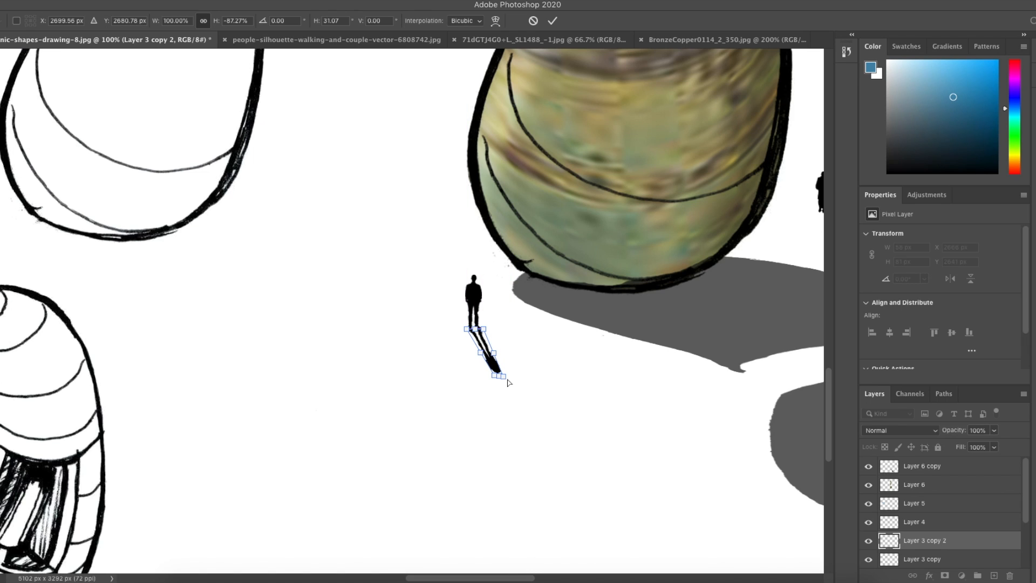
key(Return)
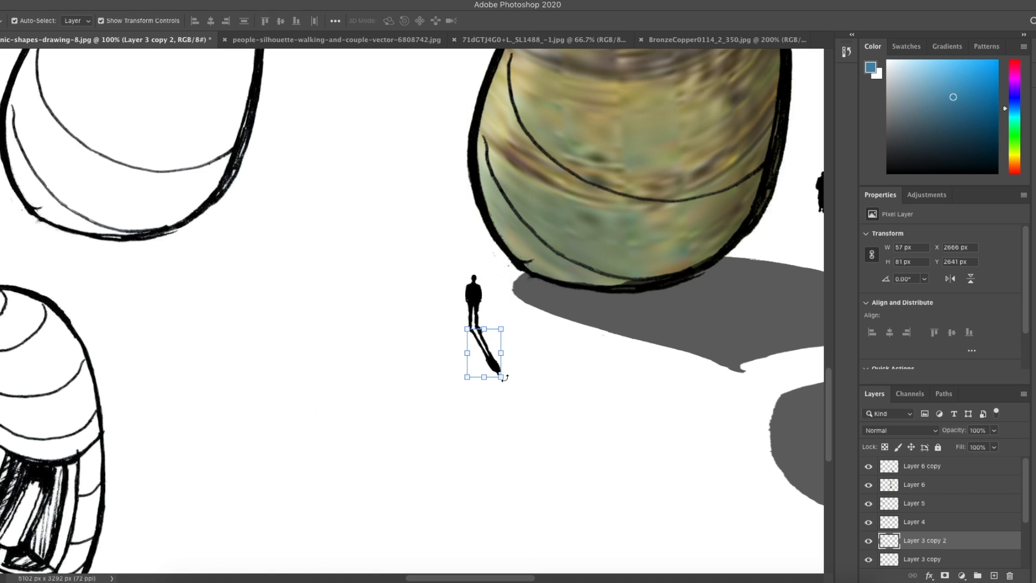
Step: Rotate the figure's shadow about -14° so it follows the column's shadow direction
click(545, 380)
key(ctrl+minus)
key(ctrl+minus)
key(ctrl+minus)
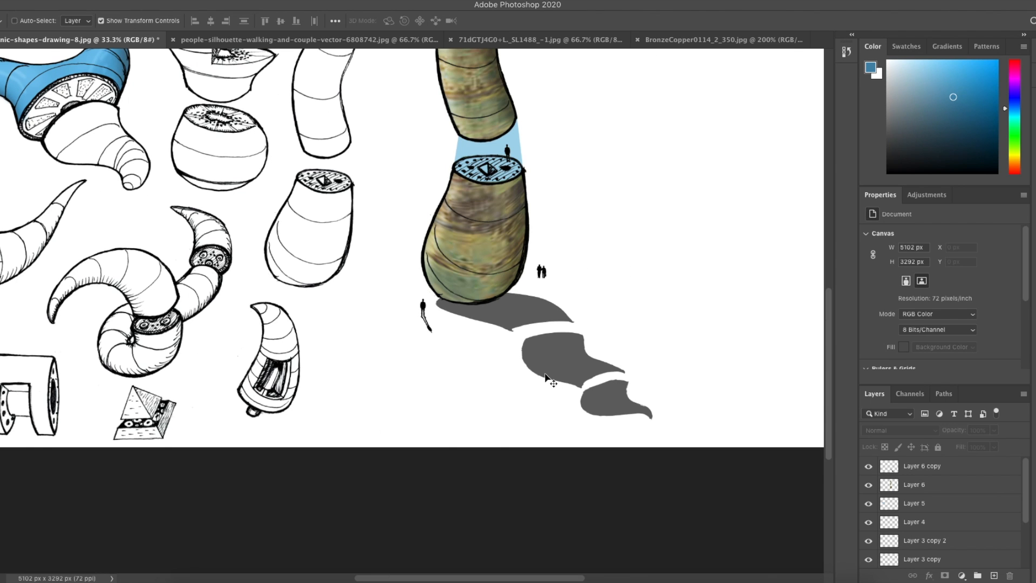
key(ctrl+plus)
key(ctrl+plus)
key(ctrl+plus)
key(ctrl+plus)
key(ctrl+plus)
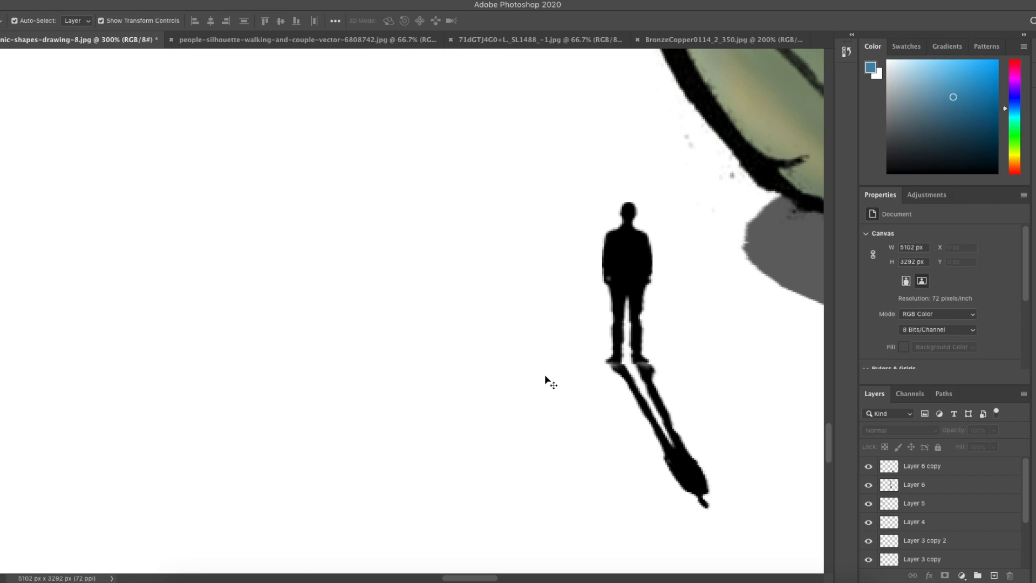
scroll(545, 380, right, 5)
scroll(546, 380, up, 2)
click(550, 454)
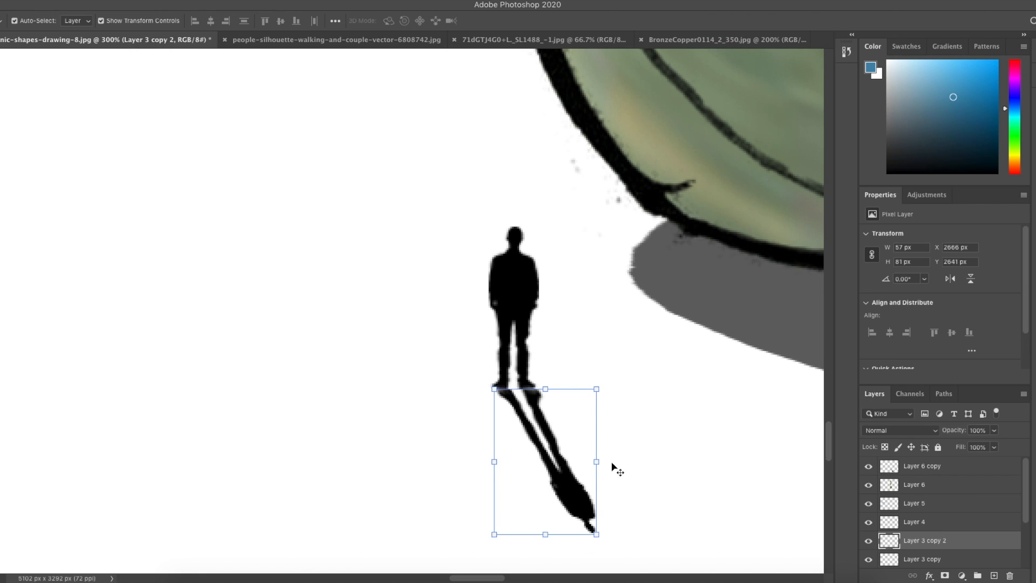
key(ctrl+t)
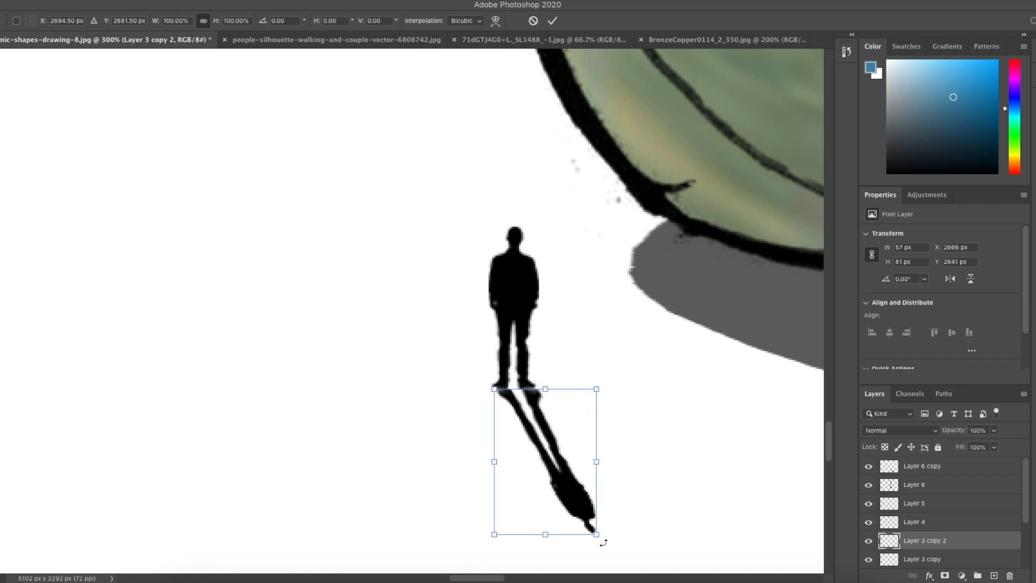
drag(606, 539, 609, 491)
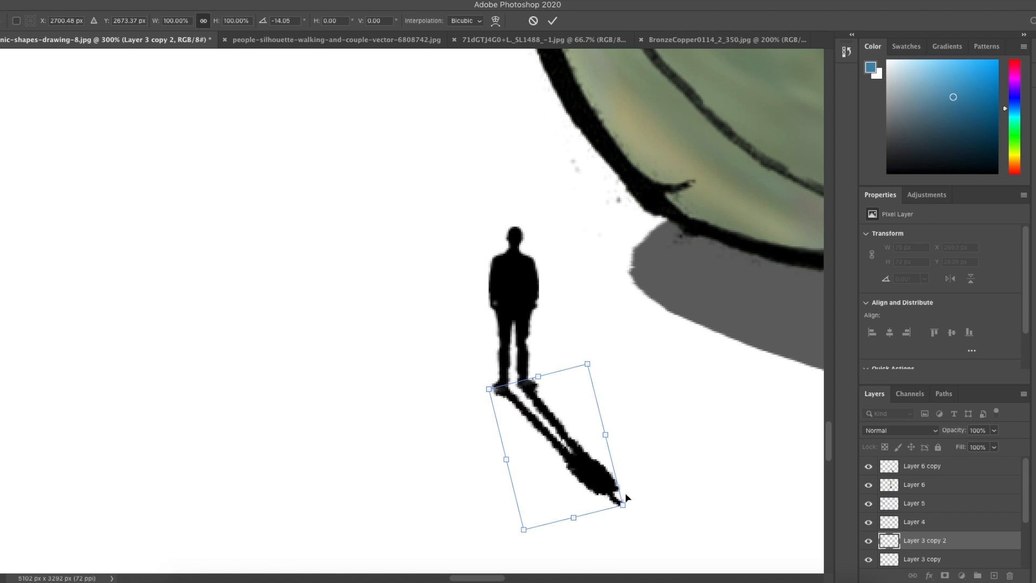
key(Return)
Step: Lower the figure shadow layer's opacity to 68%
key(ctrl+minus)
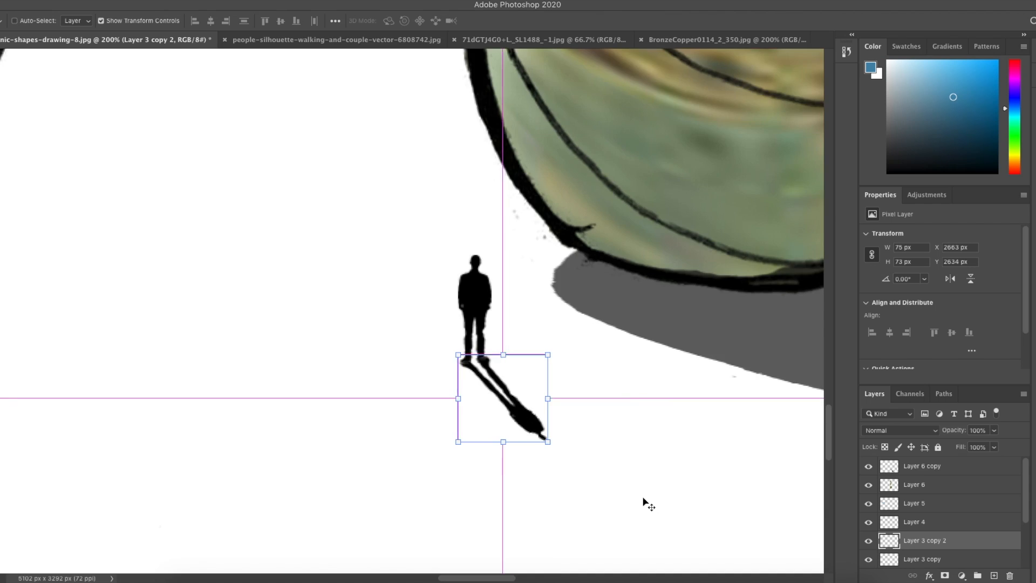
key(ctrl+minus)
key(ctrl+minus)
key(ctrl+minus)
click(994, 431)
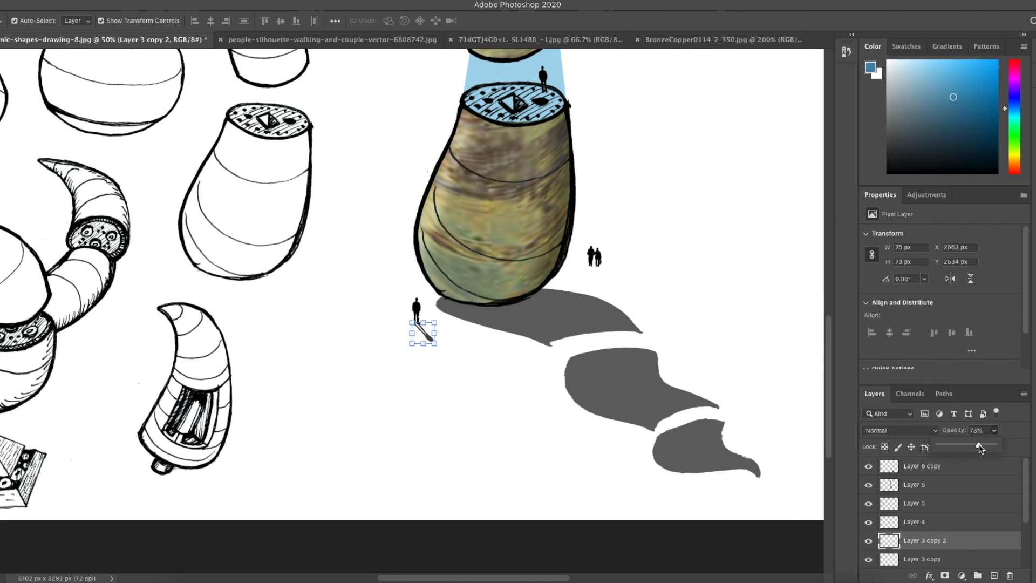
drag(979, 445, 976, 444)
Step: Duplicate the whole column's layers beside the original and try erasing on the copy
key(m)
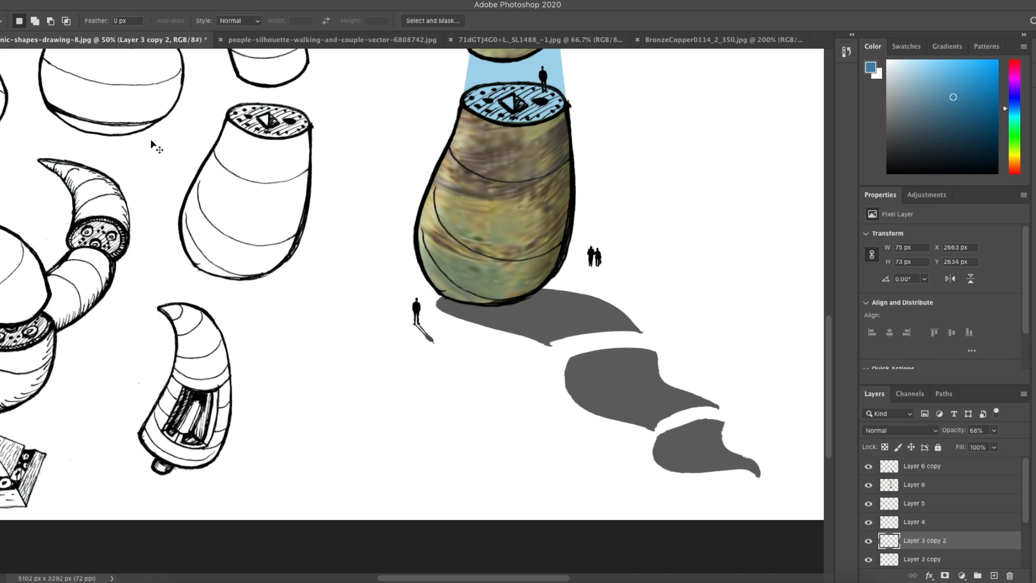
key(ctrl+minus)
key(ctrl+minus)
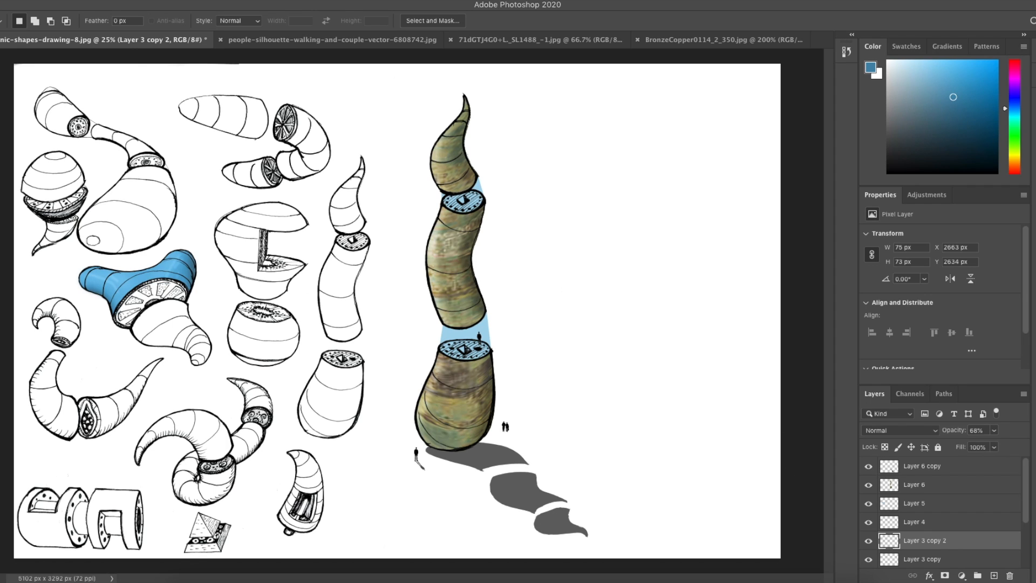
key(v)
click(525, 178)
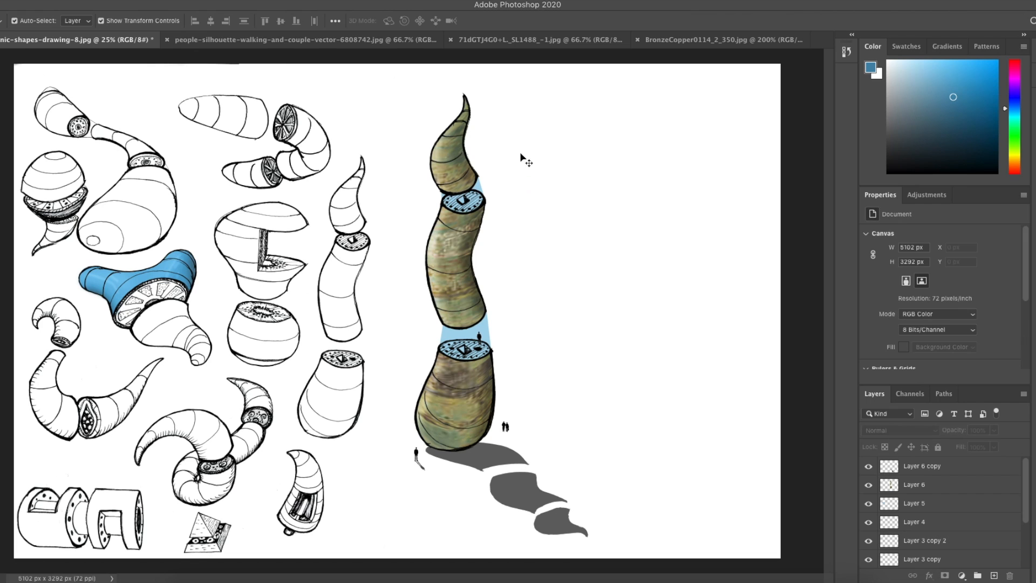
click(446, 370)
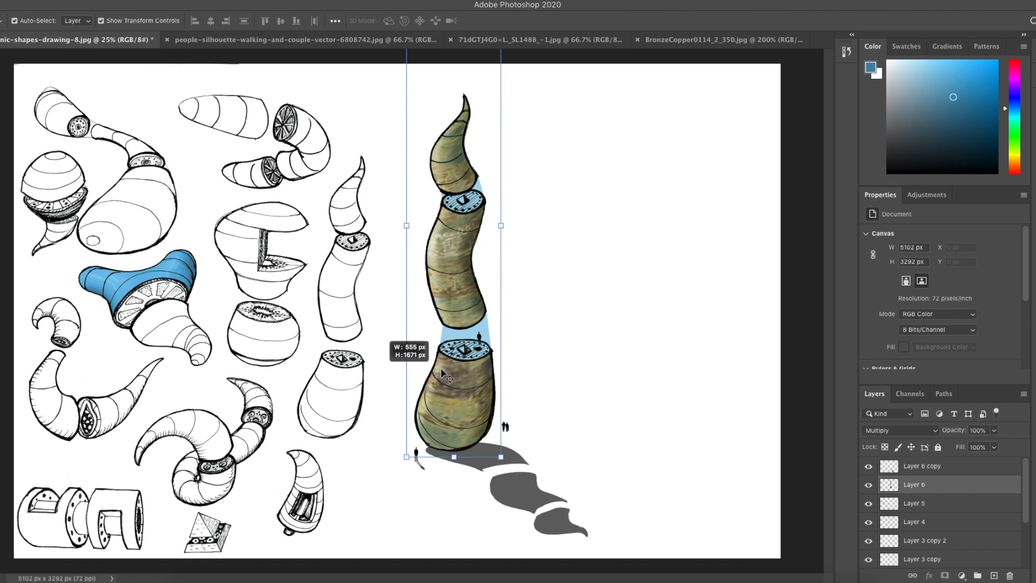
drag(448, 372, 559, 352)
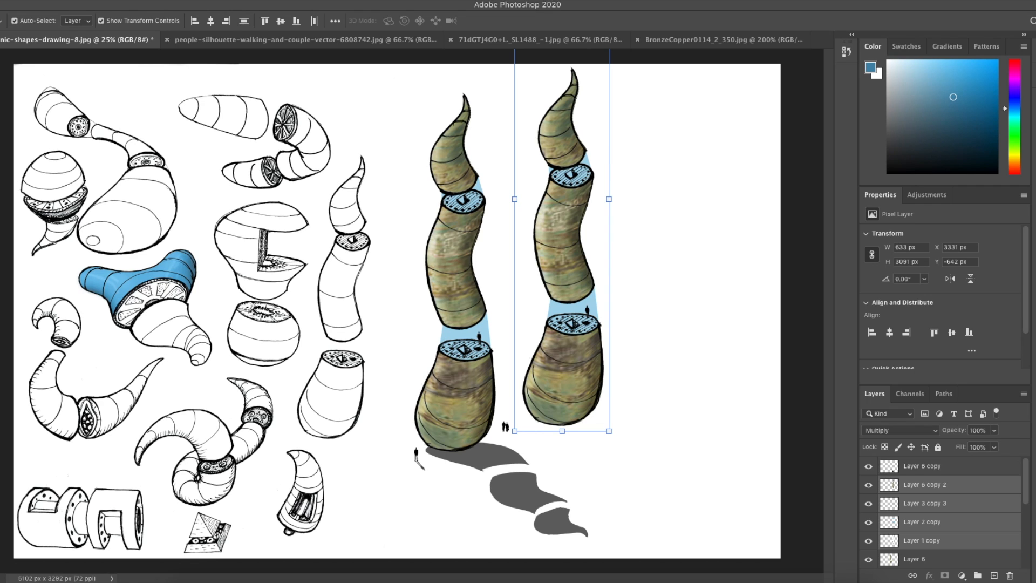
key(e)
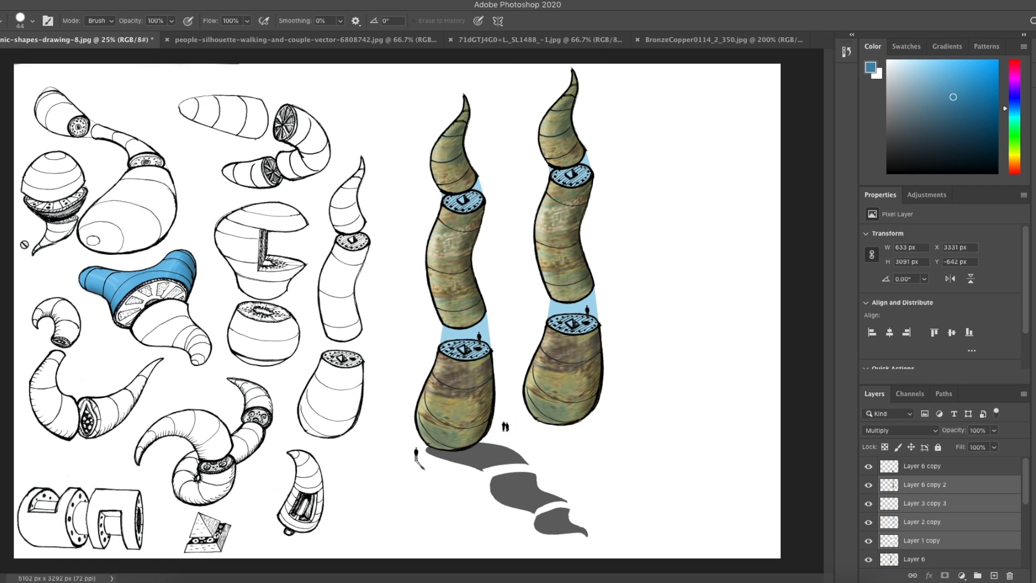
click(592, 411)
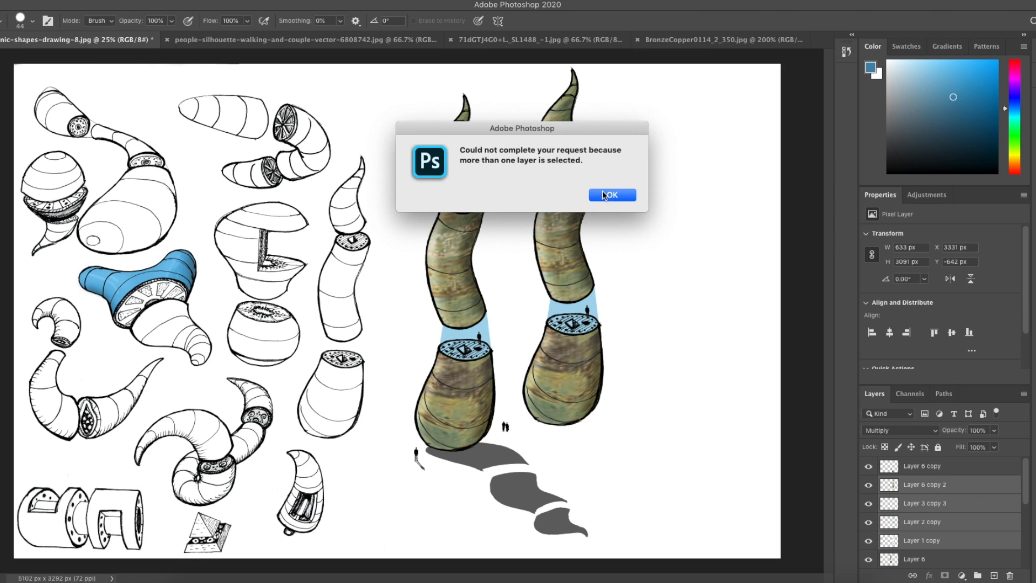
click(604, 192)
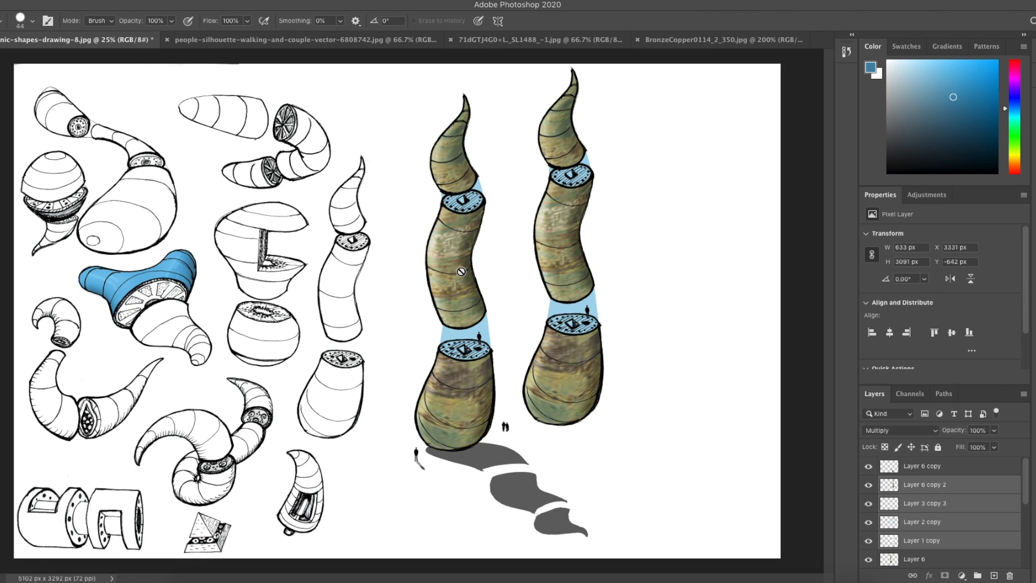
Step: Shrink and tilt the column copy about 9° behind the original column, then delete the copy
key(v)
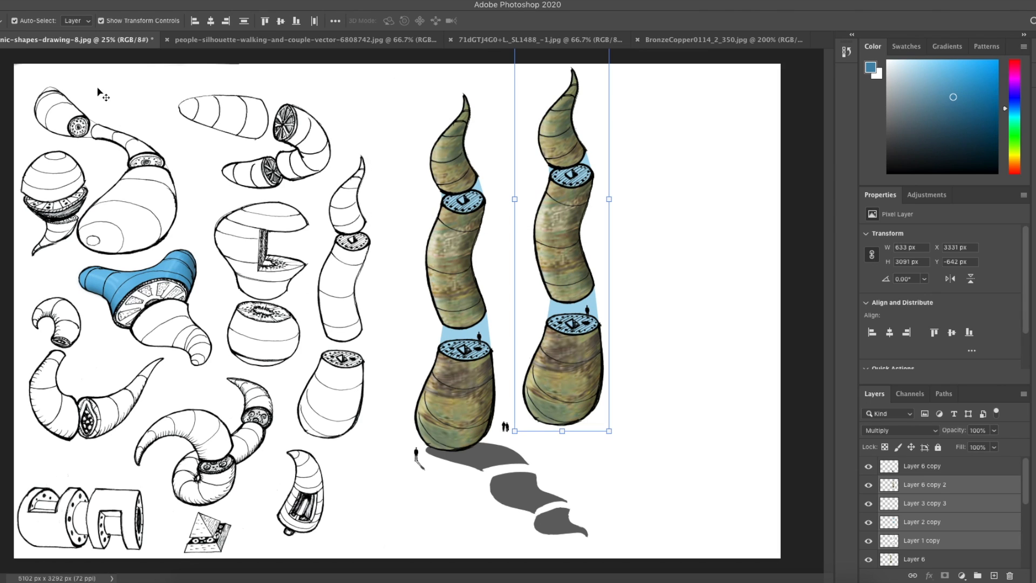
drag(609, 432, 520, 310)
drag(507, 358, 510, 364)
scroll(937, 496, down, 3)
drag(932, 479, 929, 546)
drag(519, 266, 530, 285)
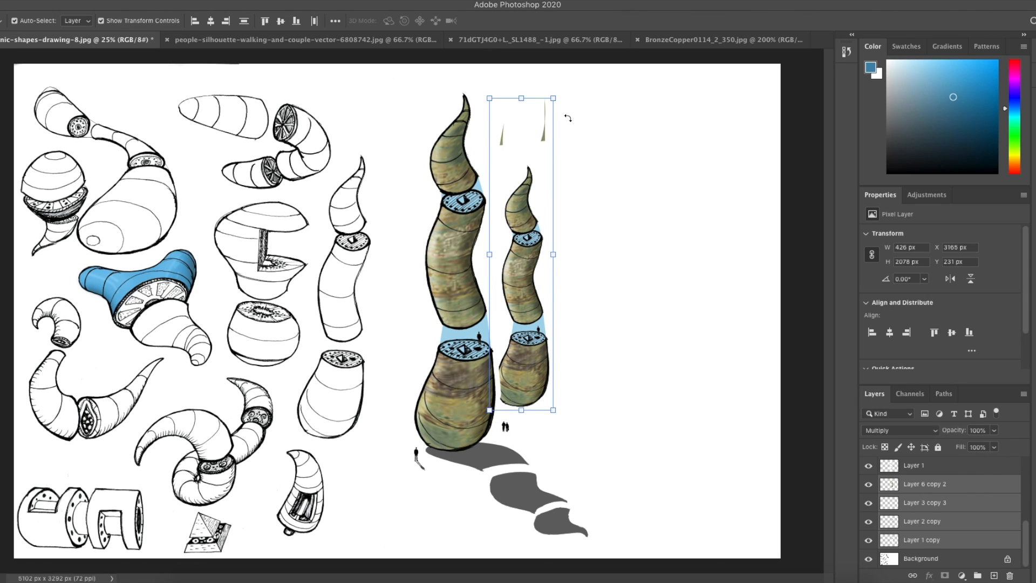
drag(560, 91, 585, 100)
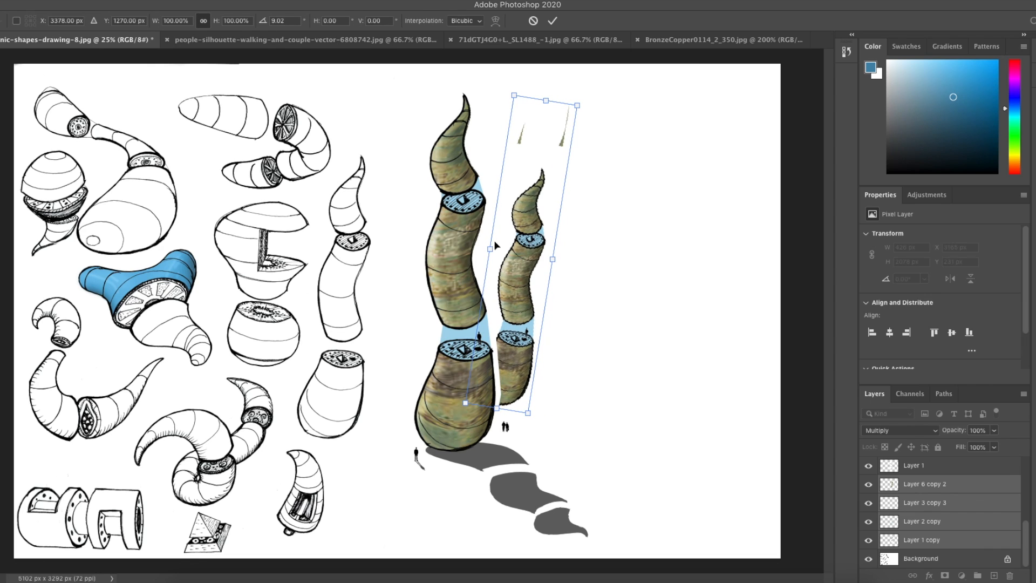
drag(511, 274, 502, 267)
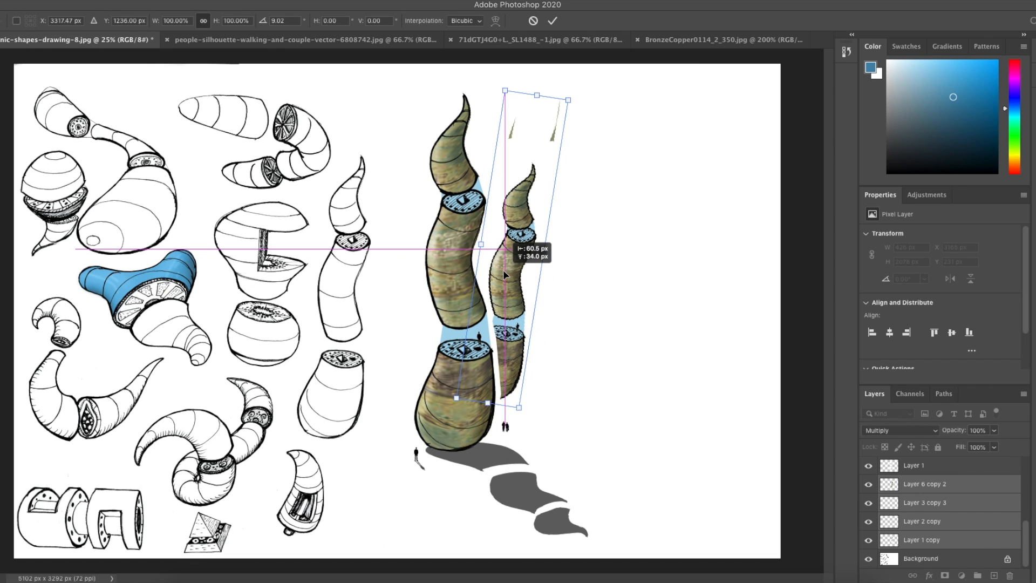
key(Return)
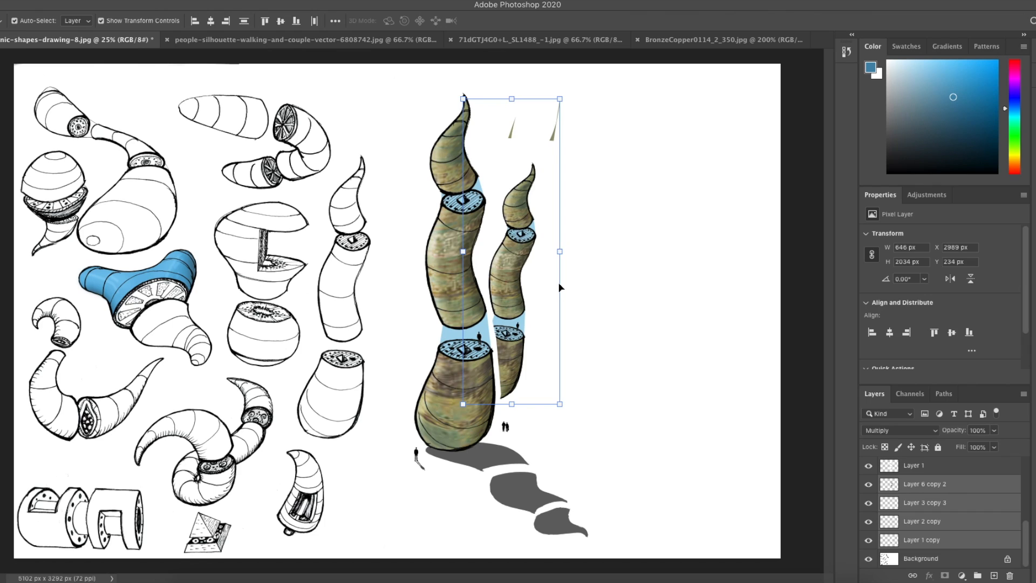
key(Delete)
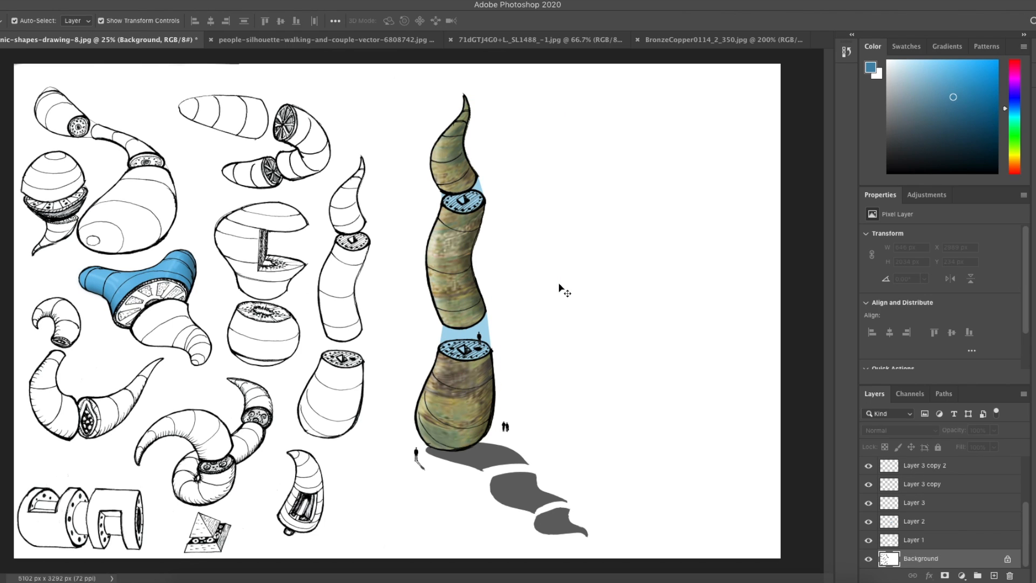